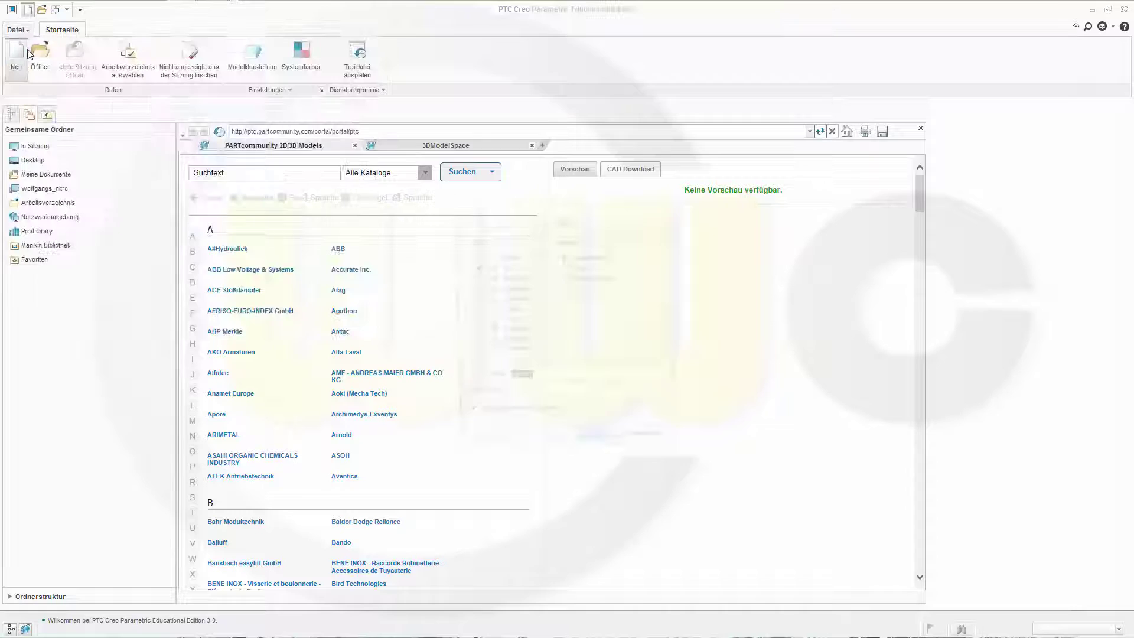
# - Create a new assembly asm0001 from the default template with its datum planes
pyautogui.click(512, 277)
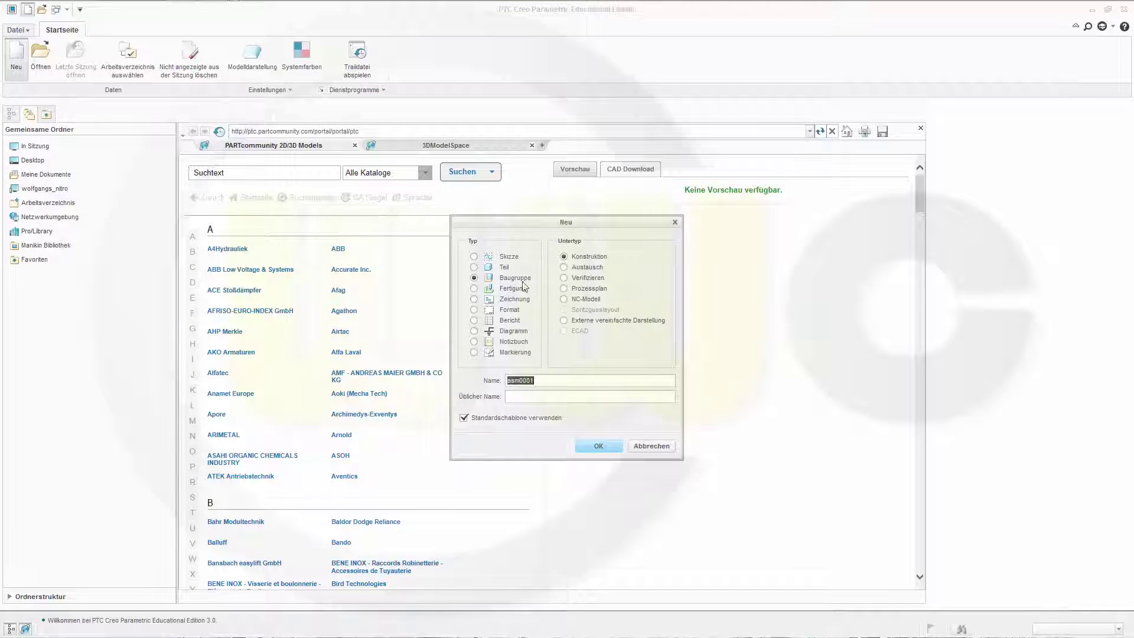
pyautogui.click(596, 445)
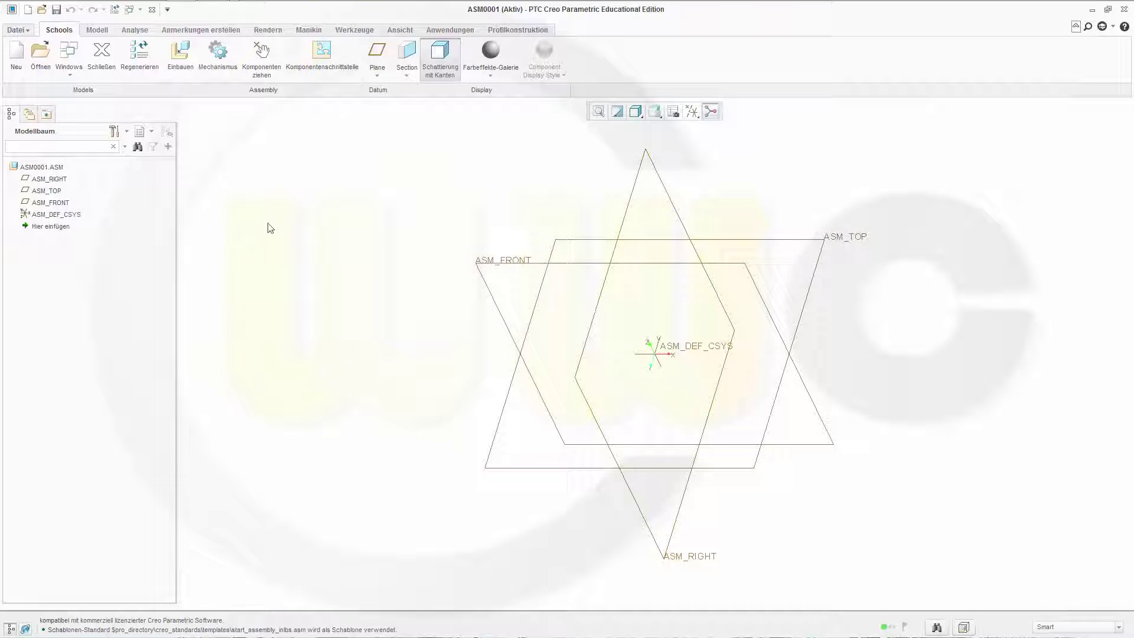
# - Insert Grundplatte.CATPart from D:\you tube modelle\Spannvorrichtung, filtering for CATIA V5 CATPart files
pyautogui.click(183, 55)
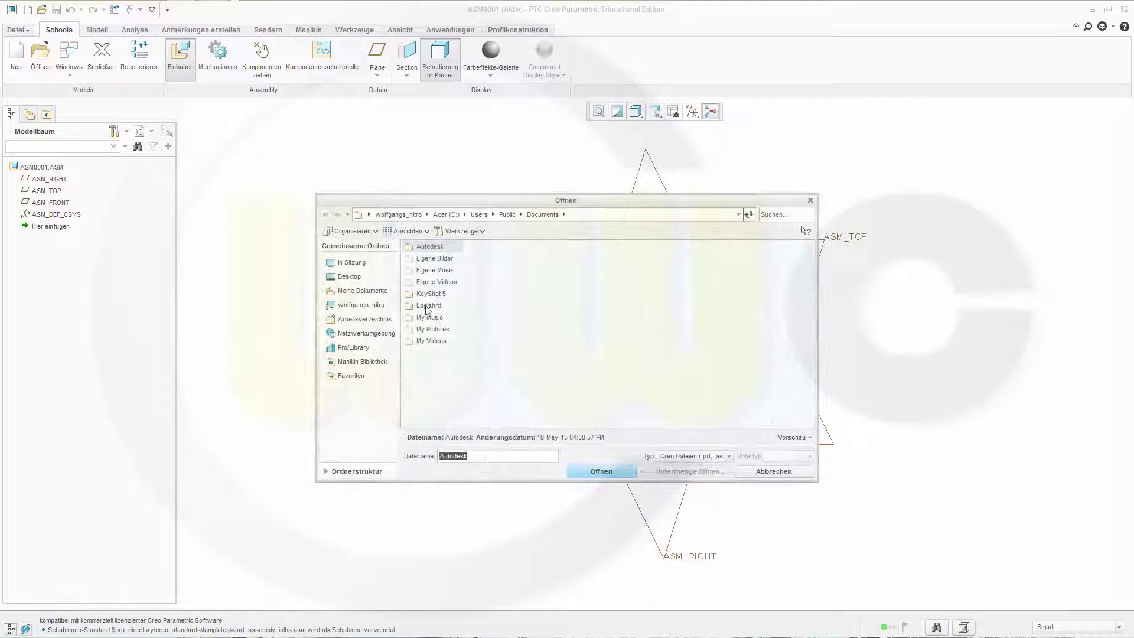
pyautogui.click(375, 305)
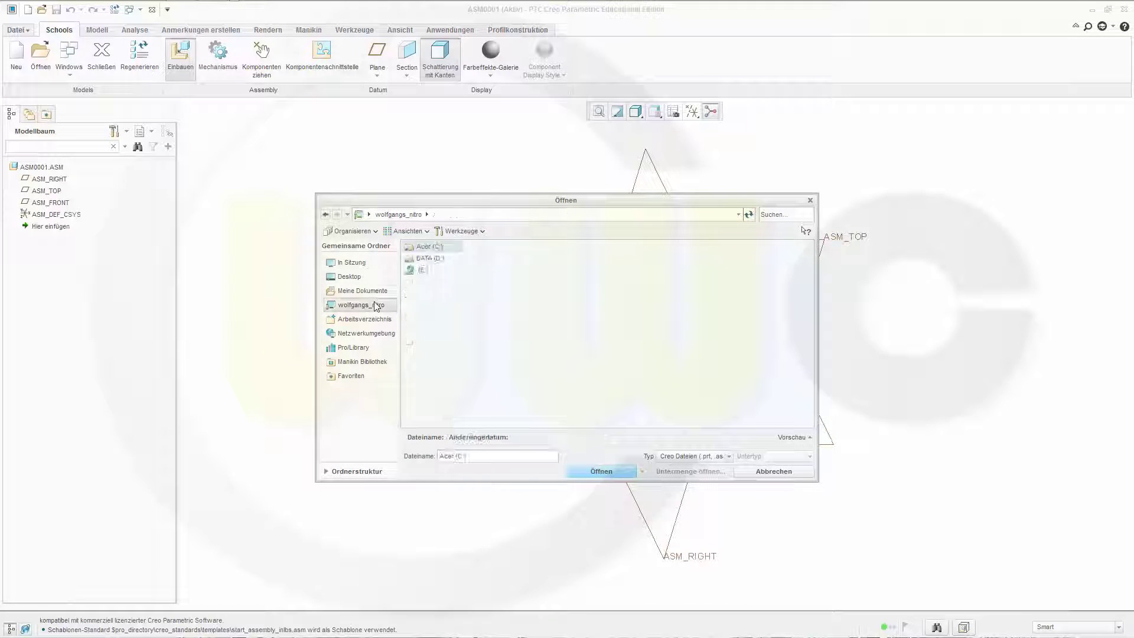
pyautogui.doubleClick(432, 259)
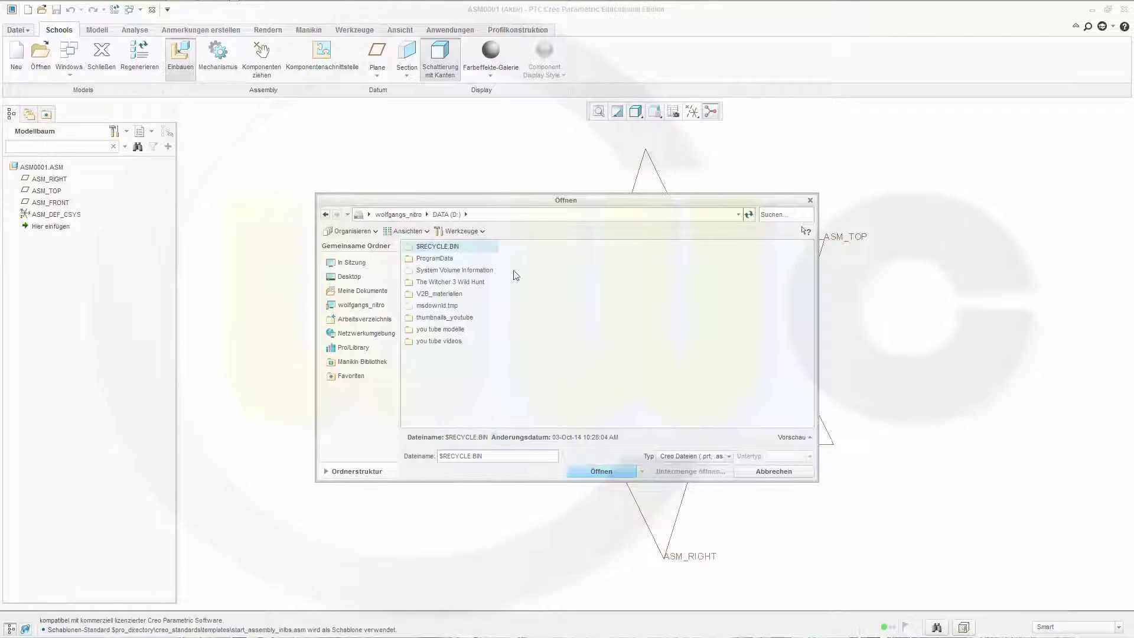
pyautogui.click(458, 329)
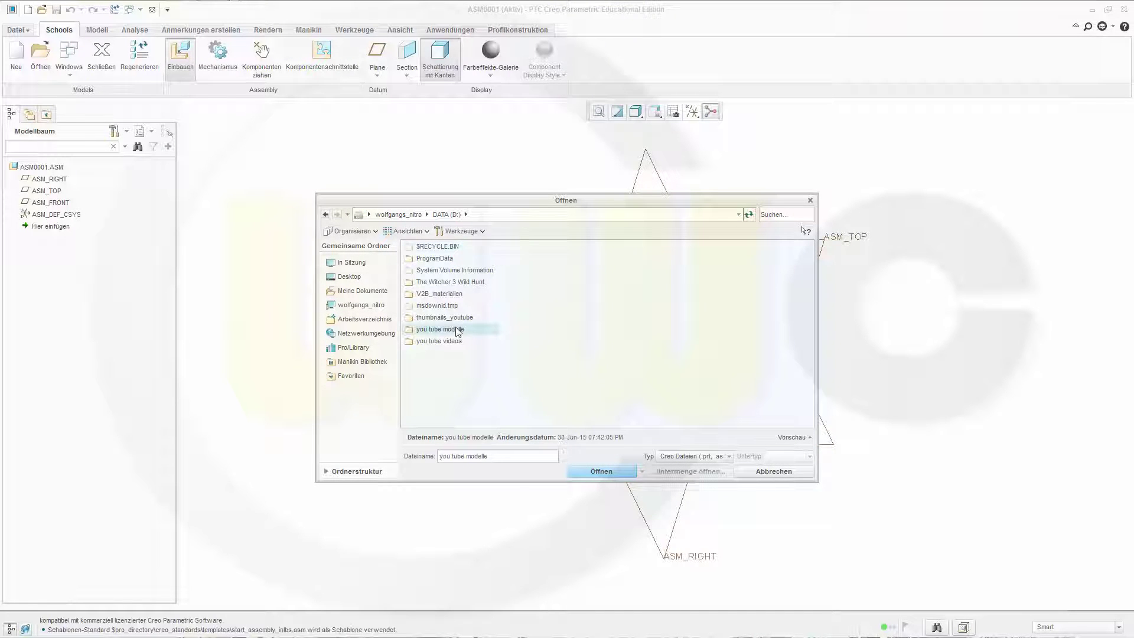
pyautogui.doubleClick(462, 258)
pyautogui.click(454, 260)
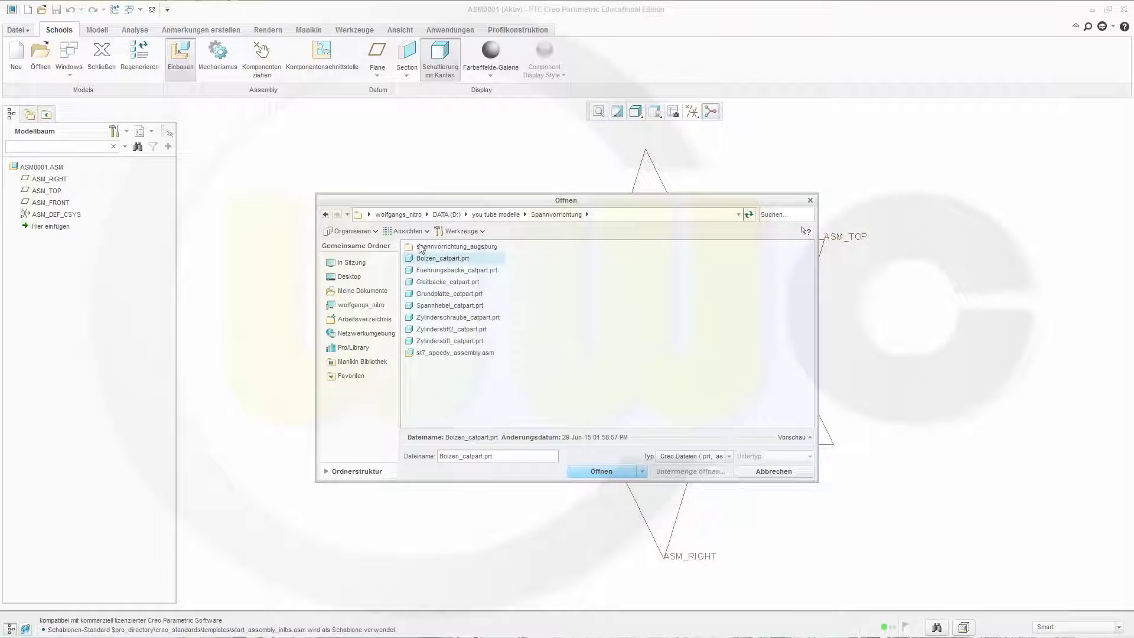
pyautogui.click(729, 456)
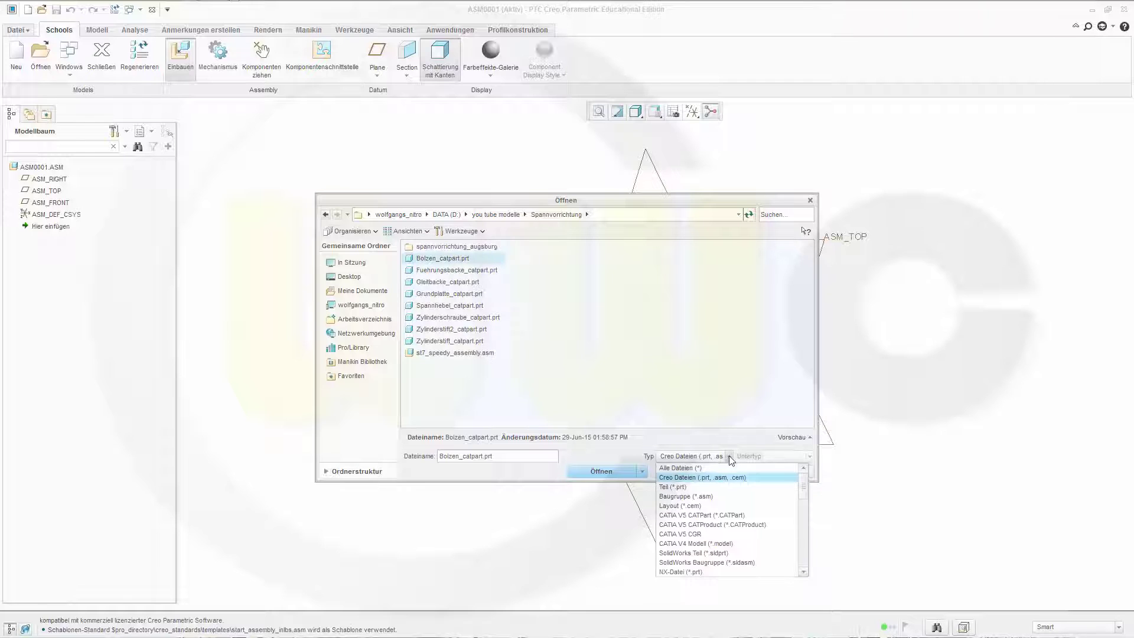
pyautogui.click(701, 515)
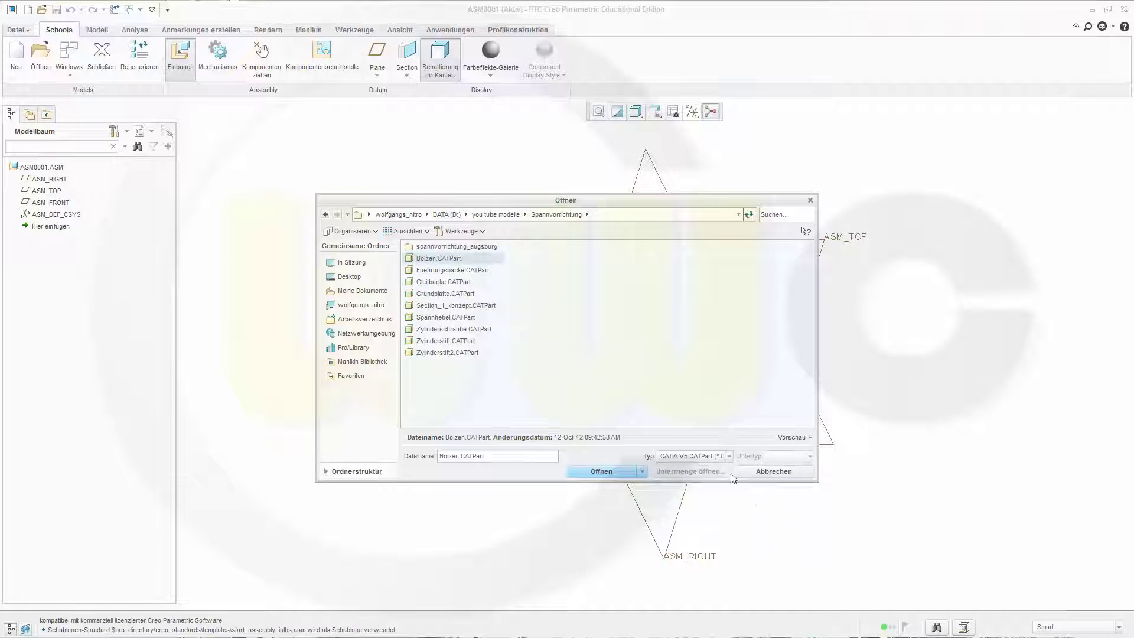
pyautogui.click(443, 294)
pyautogui.click(605, 471)
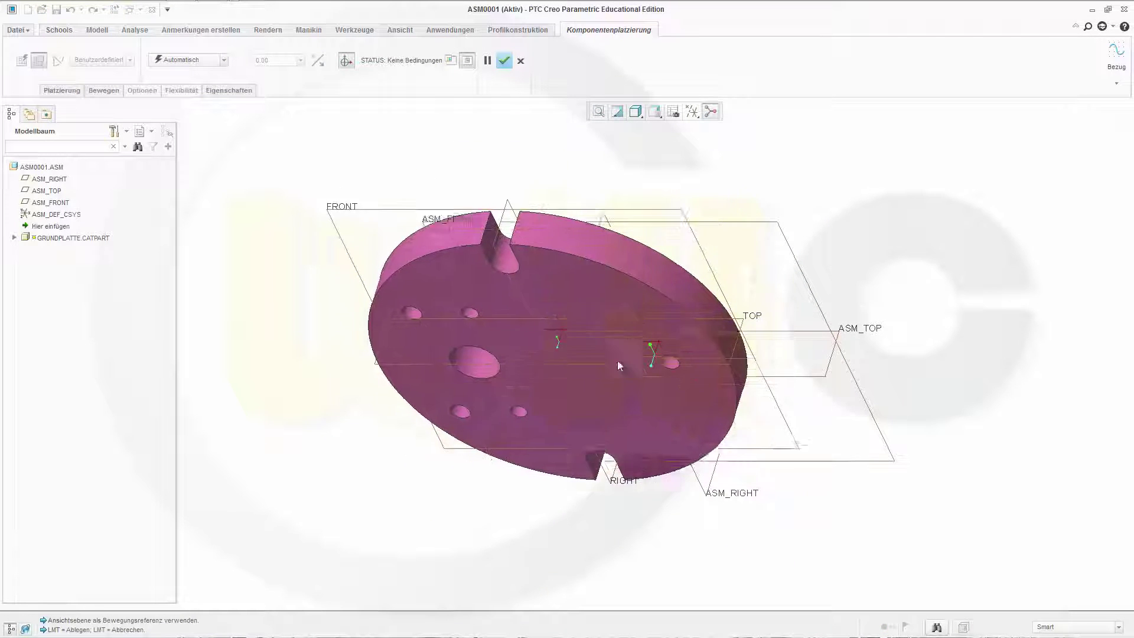
# - Make the plate's FRONT, RIGHT and TOP planes coincide with ASM_FRONT, ASM_RIGHT, ASM_TOP and confirm
pyautogui.click(527, 323)
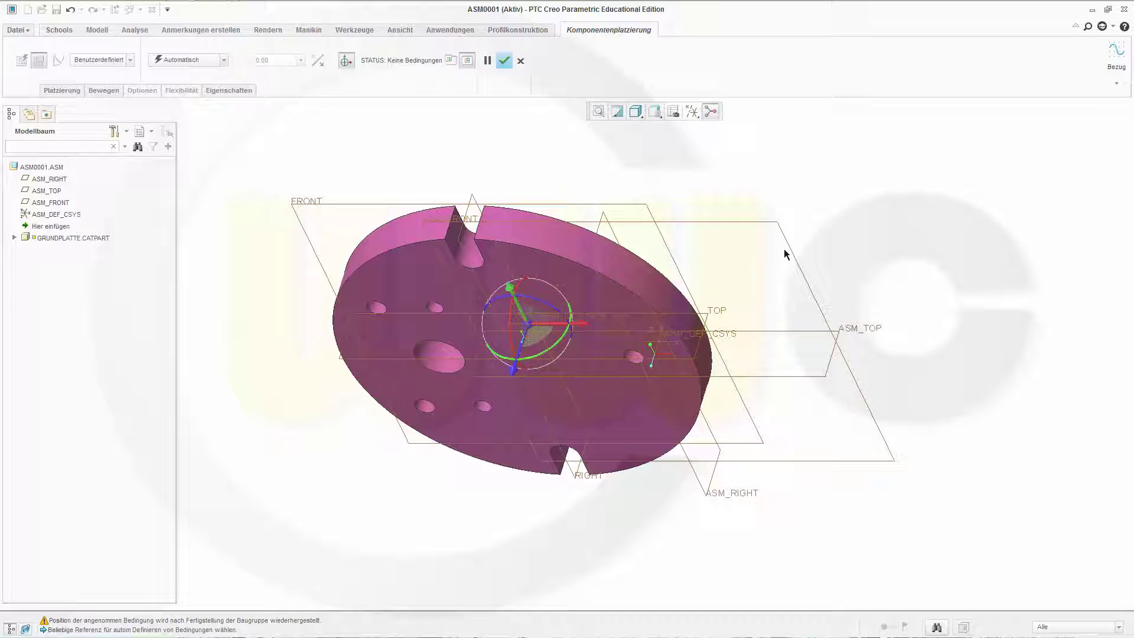
pyautogui.click(635, 221)
pyautogui.click(627, 205)
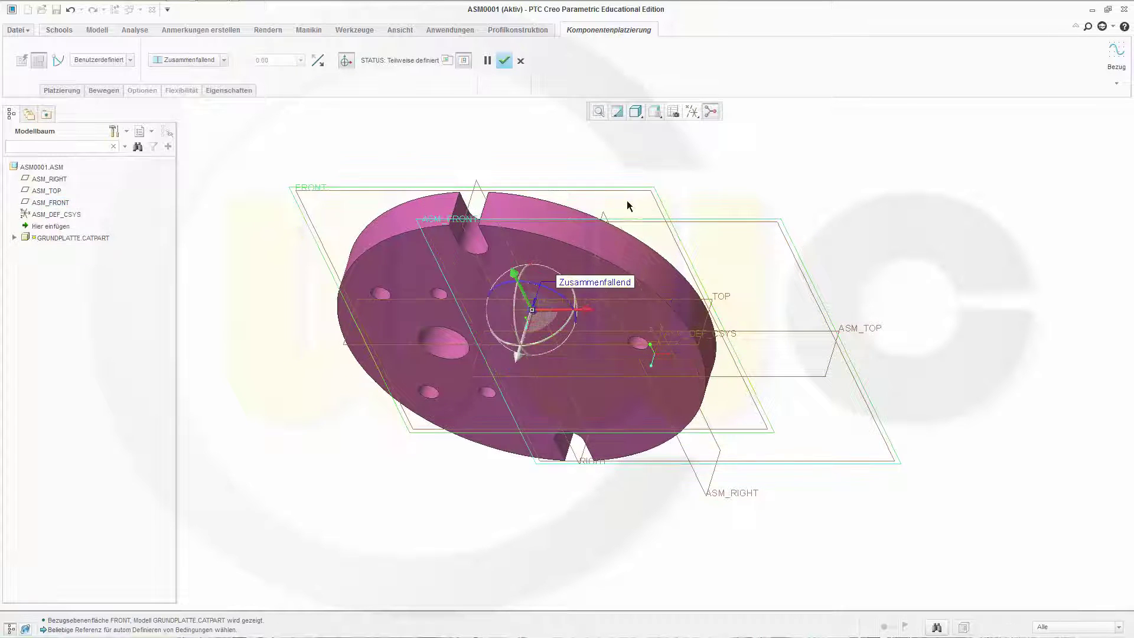
pyautogui.click(715, 446)
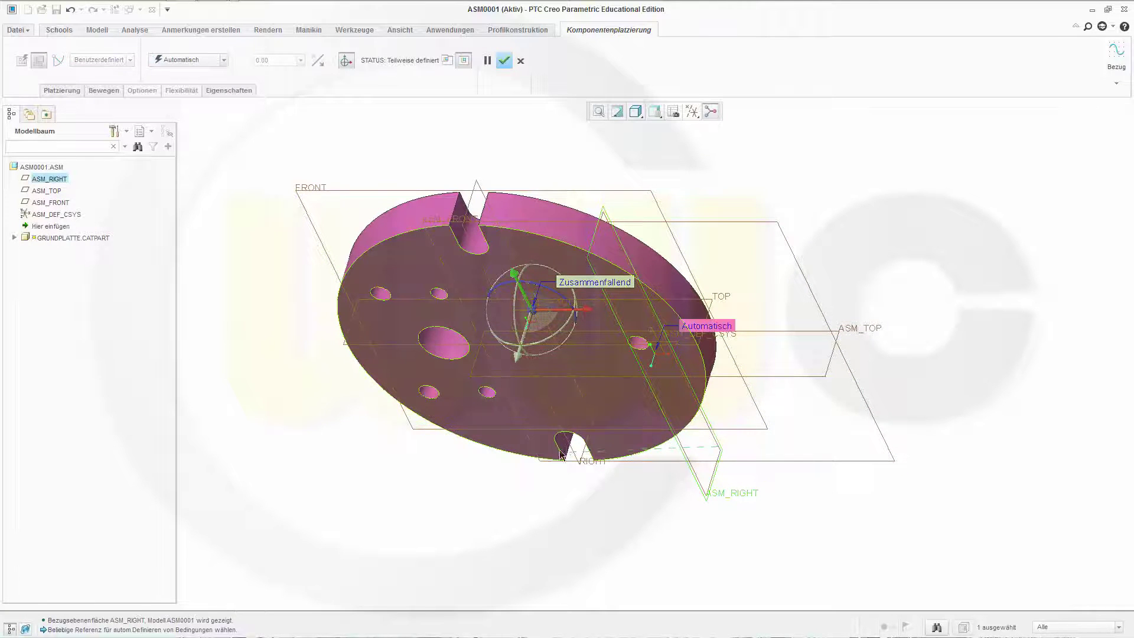
pyautogui.click(575, 455)
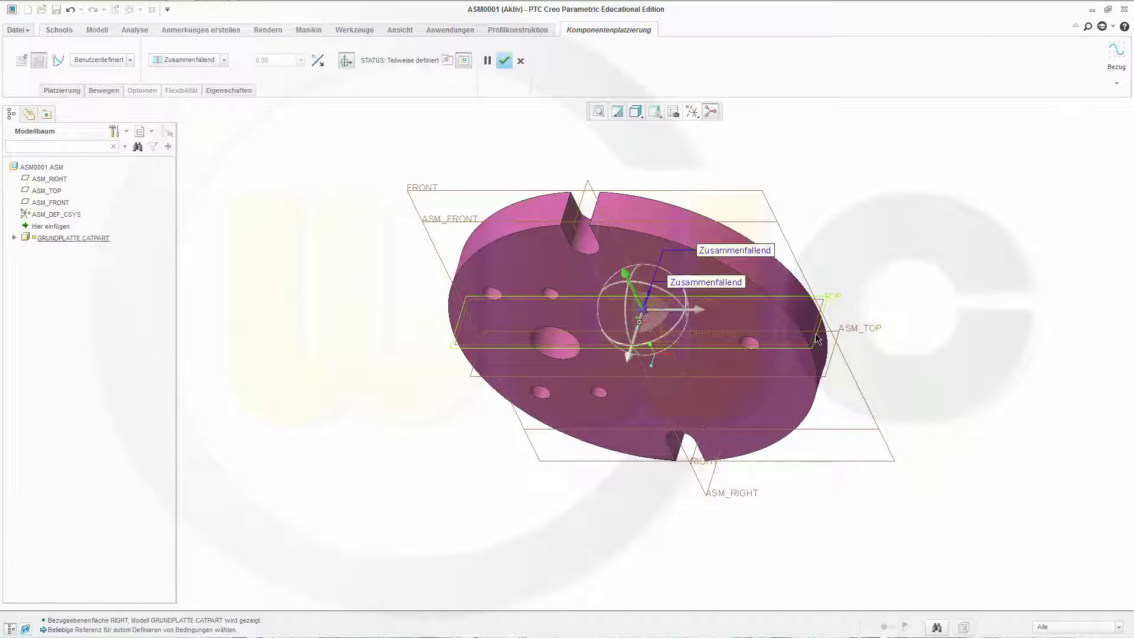
pyautogui.click(827, 351)
pyautogui.click(827, 367)
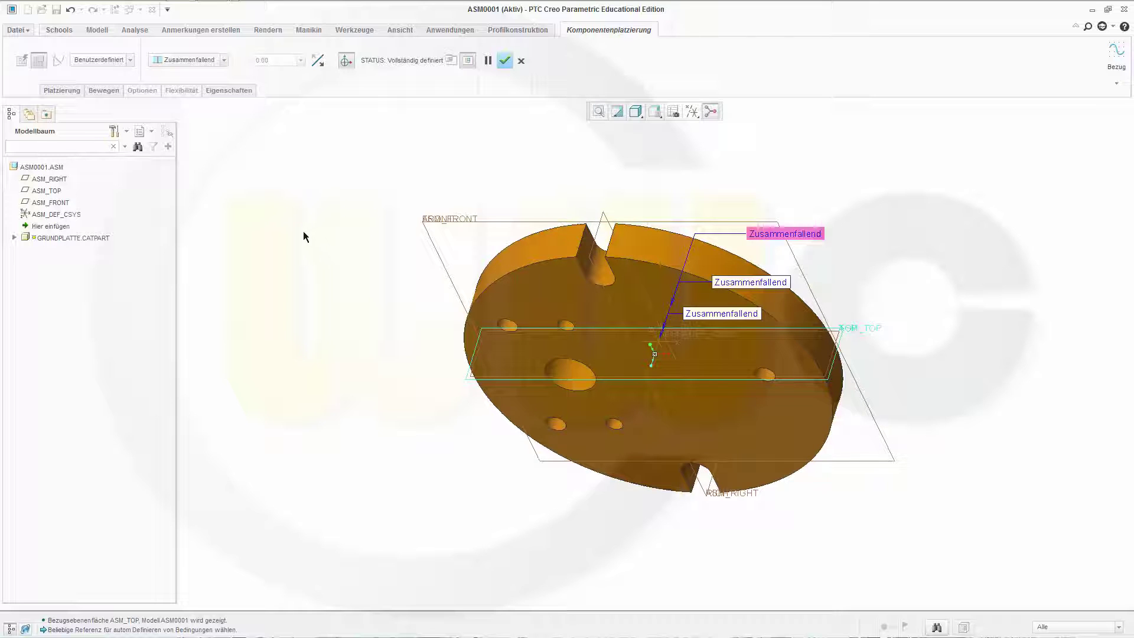
pyautogui.click(504, 60)
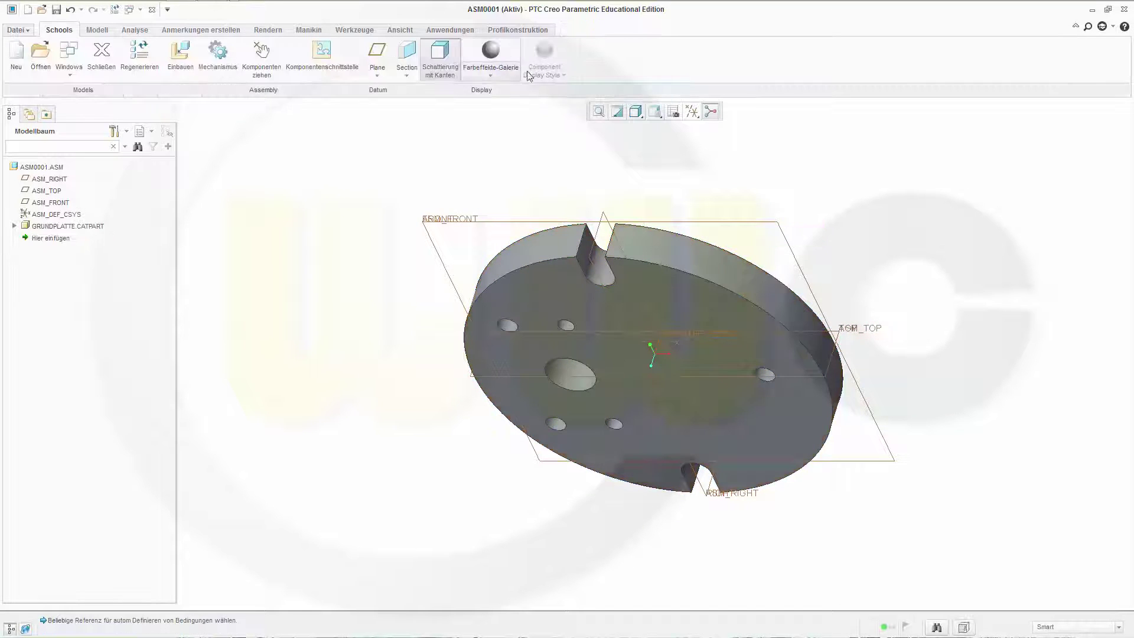
# - Insert Fuehrungsbacke.CATPart from D:\you tube modelle\Spannvorrichtung as a CATIA V5 CATPart
pyautogui.click(187, 53)
pyautogui.click(361, 305)
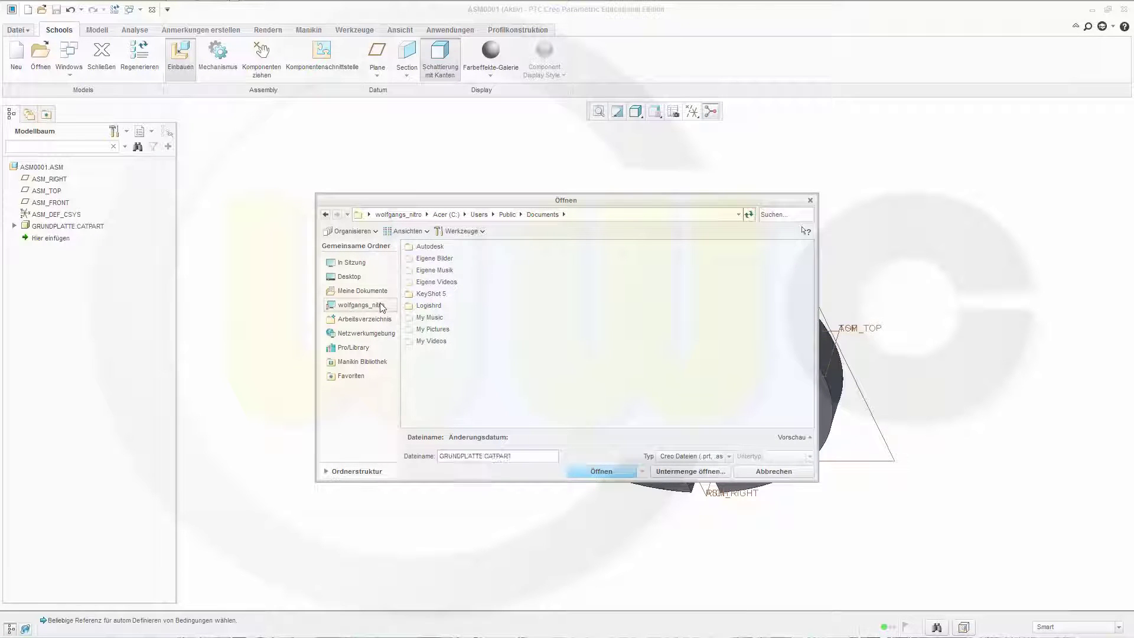
pyautogui.doubleClick(427, 259)
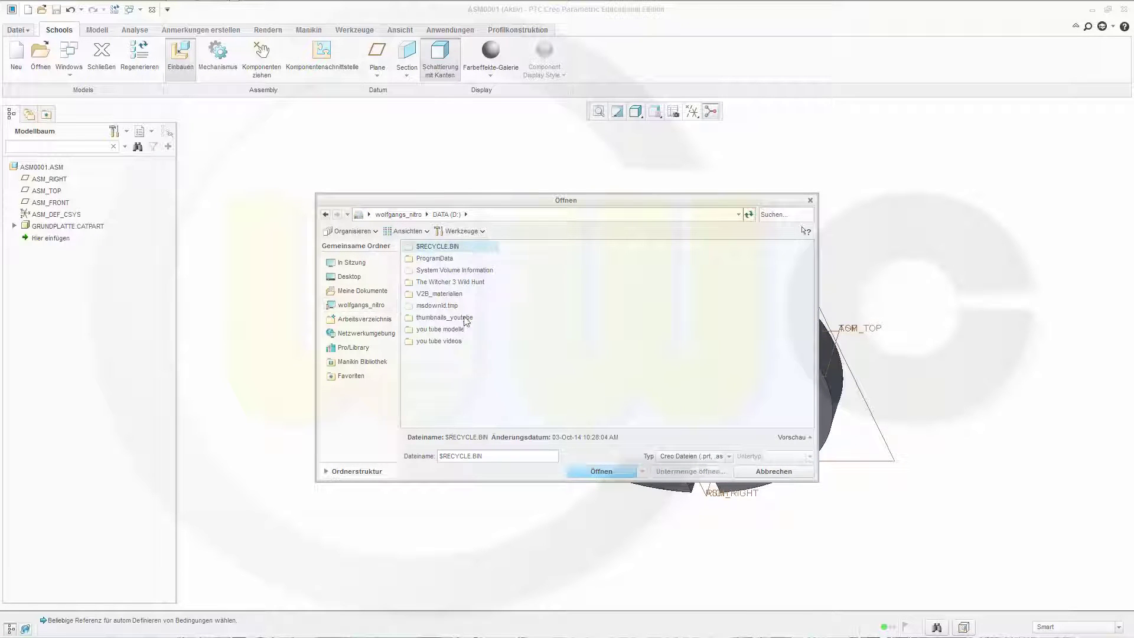
pyautogui.doubleClick(440, 329)
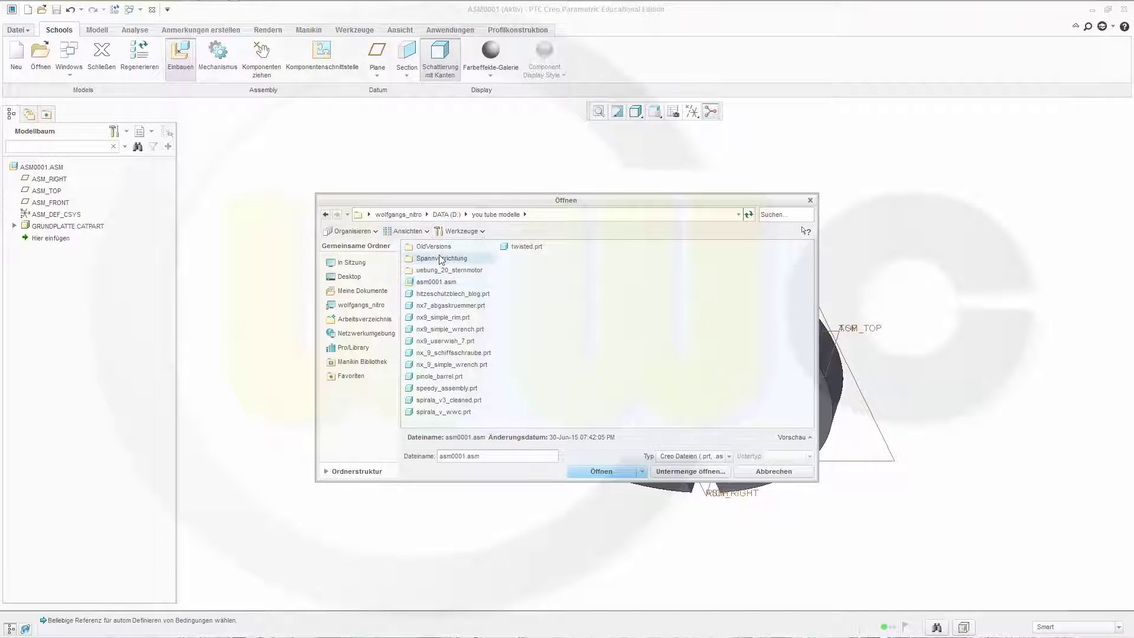
pyautogui.doubleClick(439, 259)
pyautogui.click(730, 457)
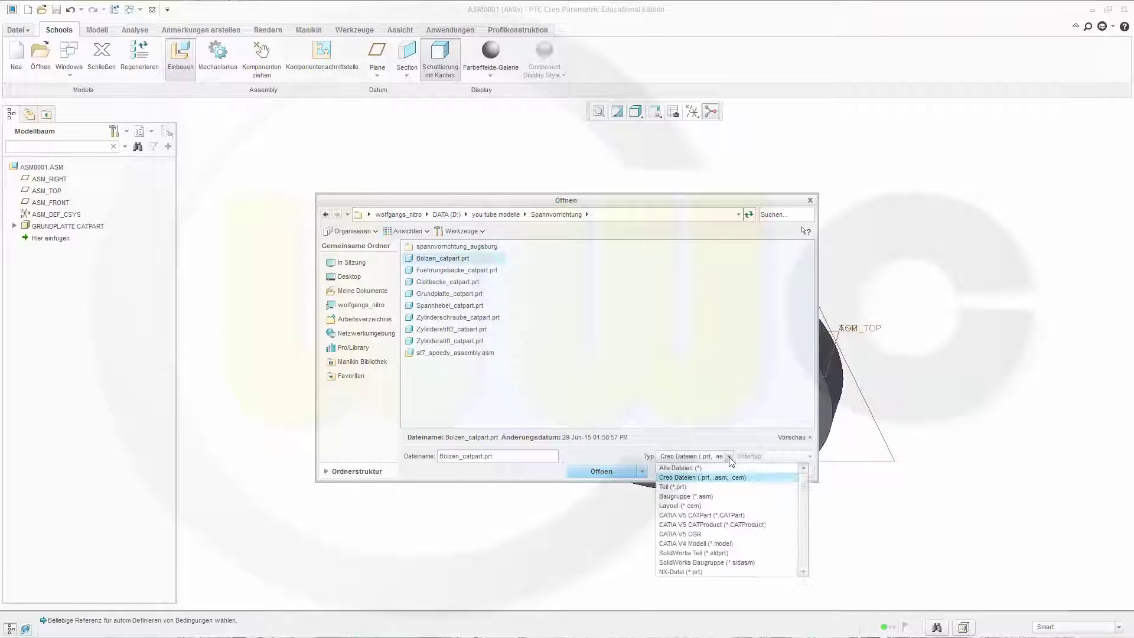
pyautogui.click(732, 520)
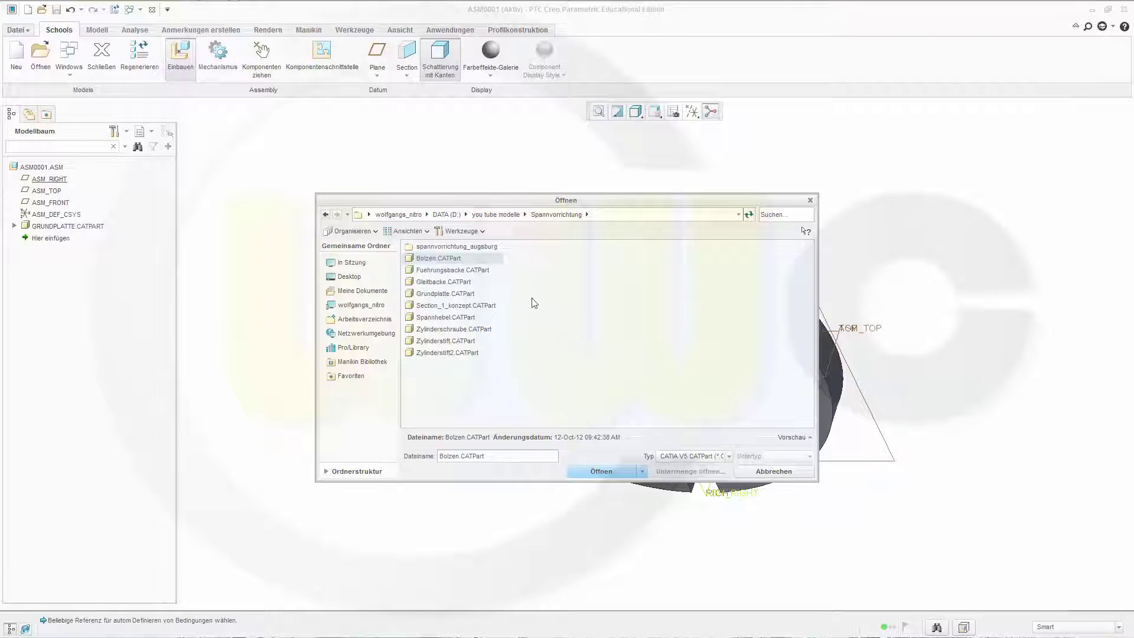
pyautogui.click(437, 272)
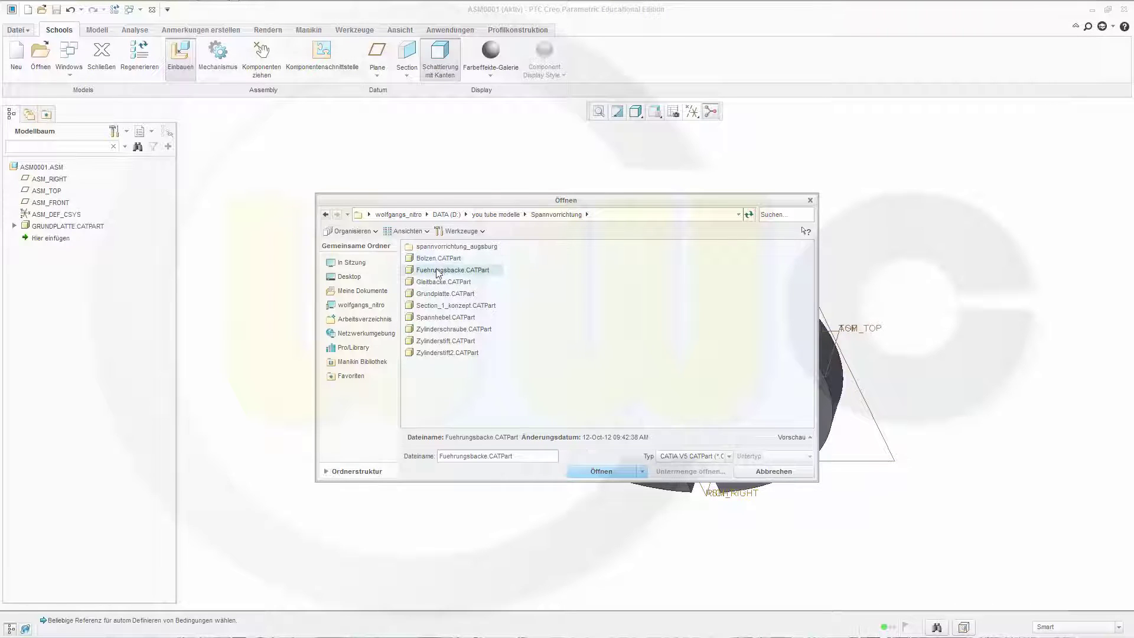
pyautogui.click(605, 472)
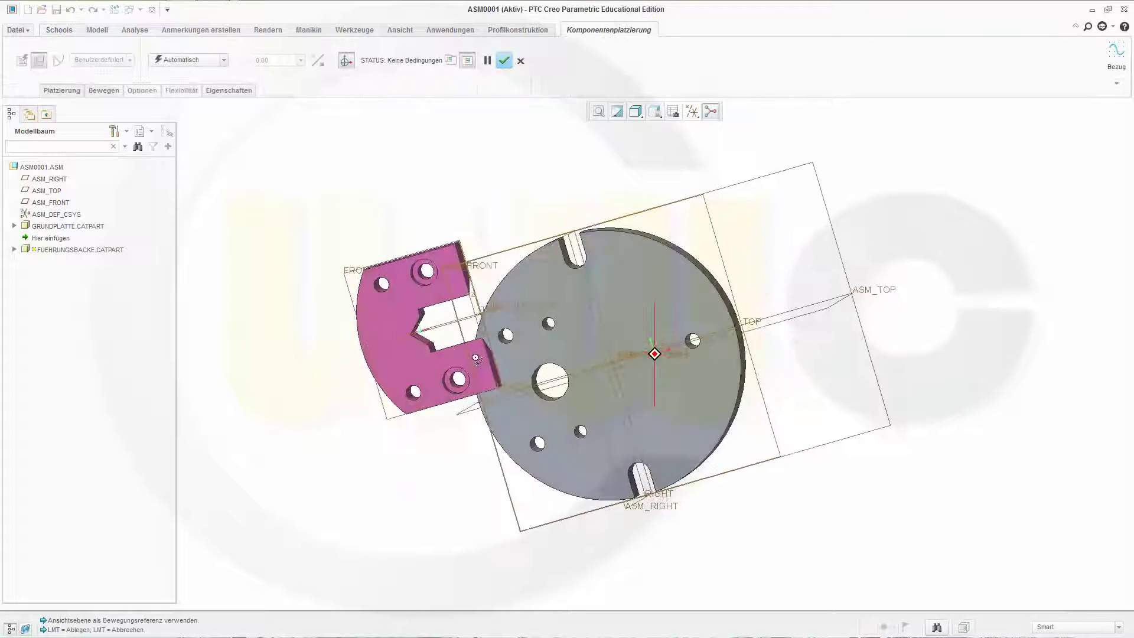
# - Place the guide jaw and make its face coincident with the plate's top face
pyautogui.click(458, 402)
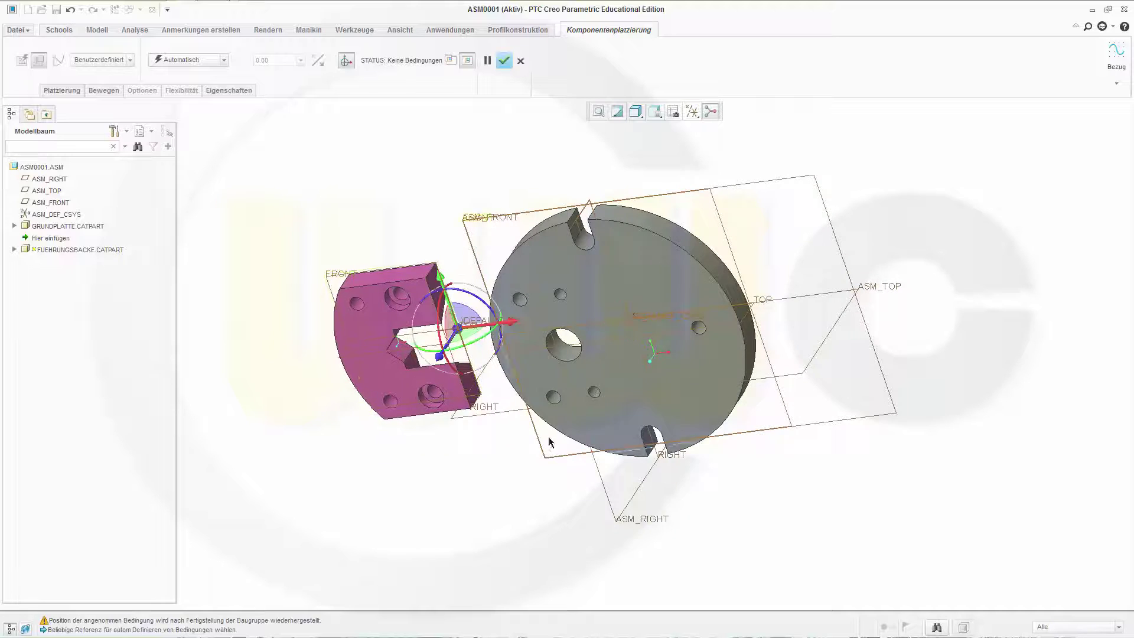
pyautogui.moveTo(579, 443); pyautogui.dragTo(473, 354, button='middle')
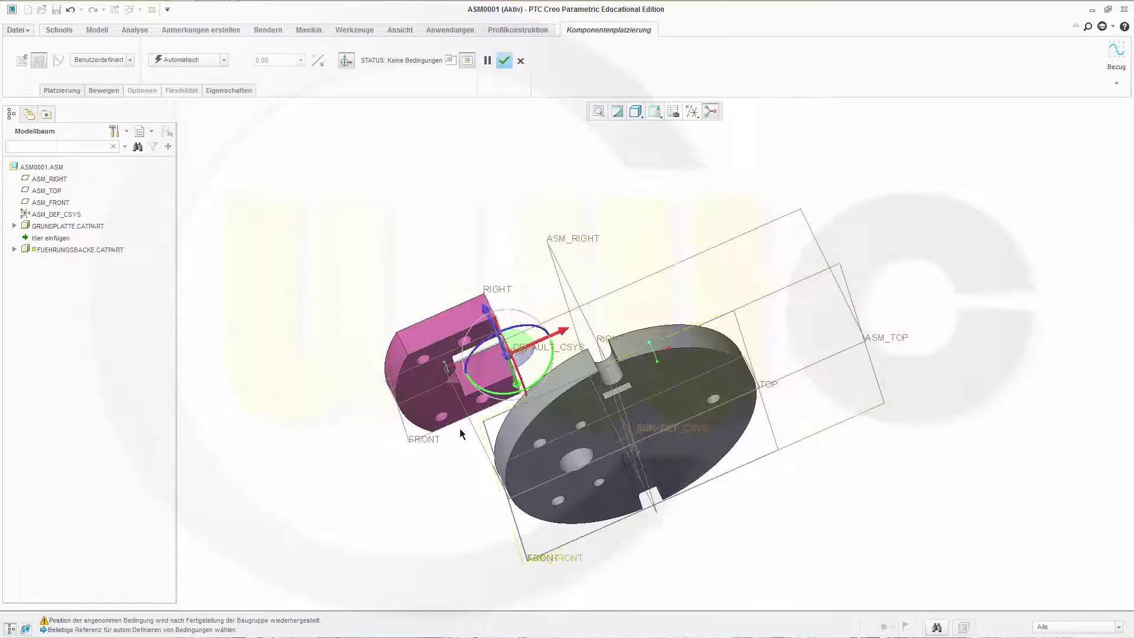
pyautogui.click(434, 406)
pyautogui.moveTo(587, 246); pyautogui.dragTo(718, 438, button='middle')
pyautogui.click(719, 437)
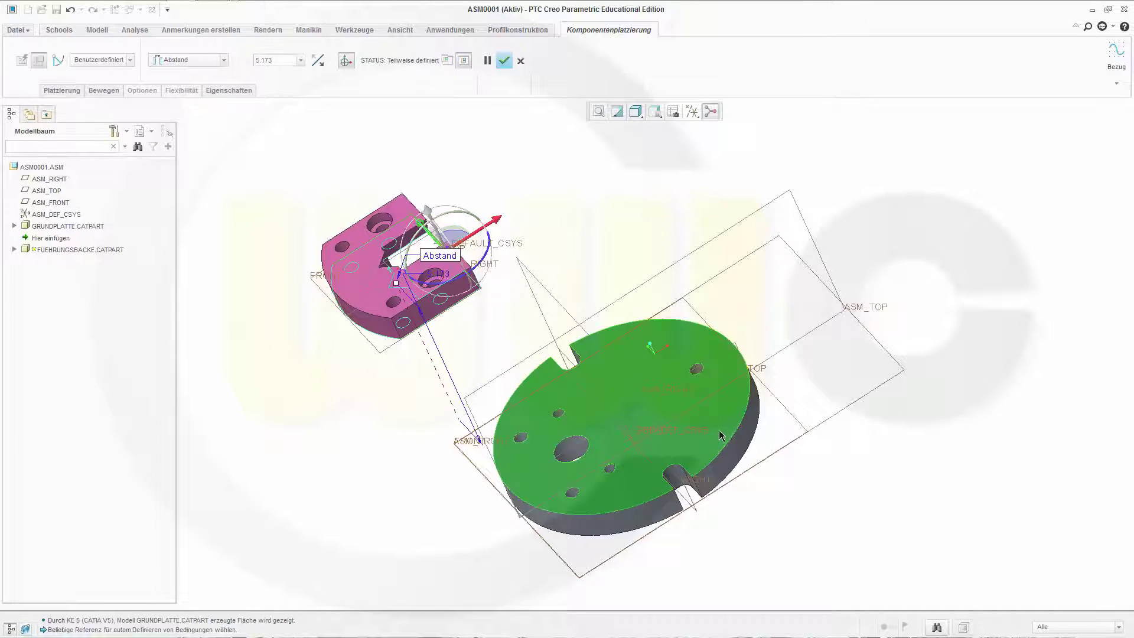
pyautogui.click(439, 258)
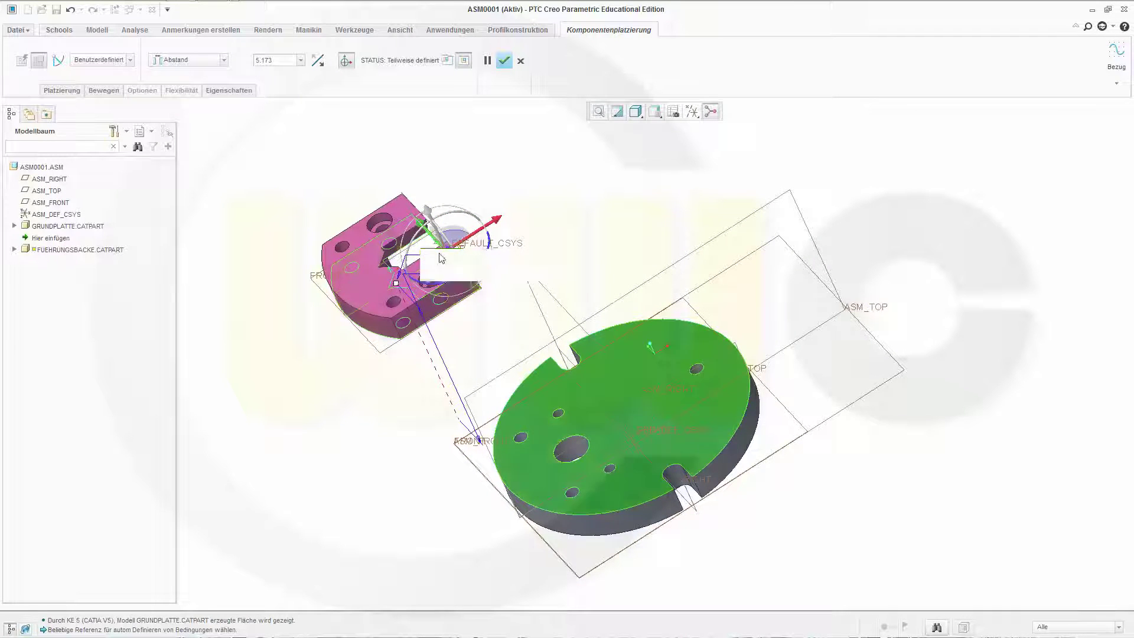
pyautogui.click(475, 257)
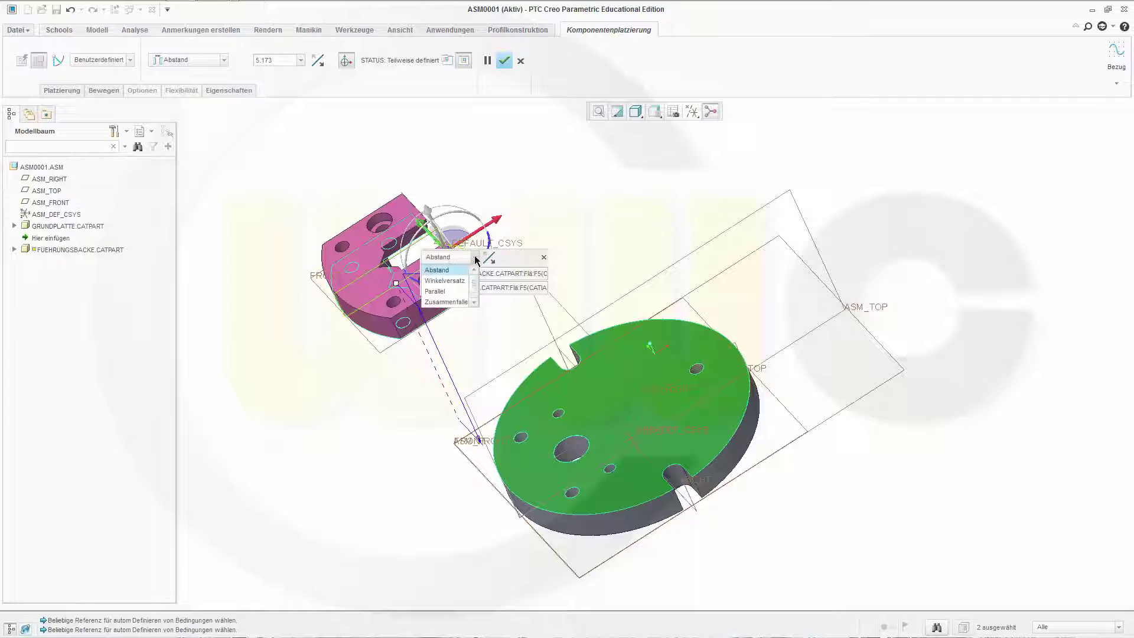
pyautogui.click(446, 301)
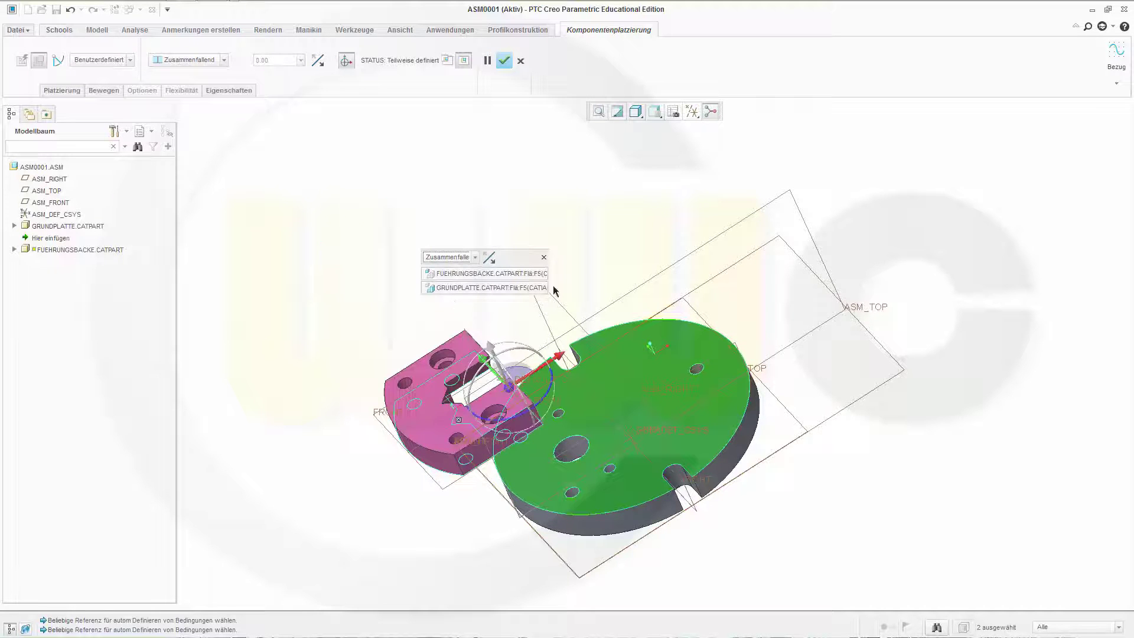
pyautogui.moveTo(681, 388); pyautogui.dragTo(580, 273, button='middle')
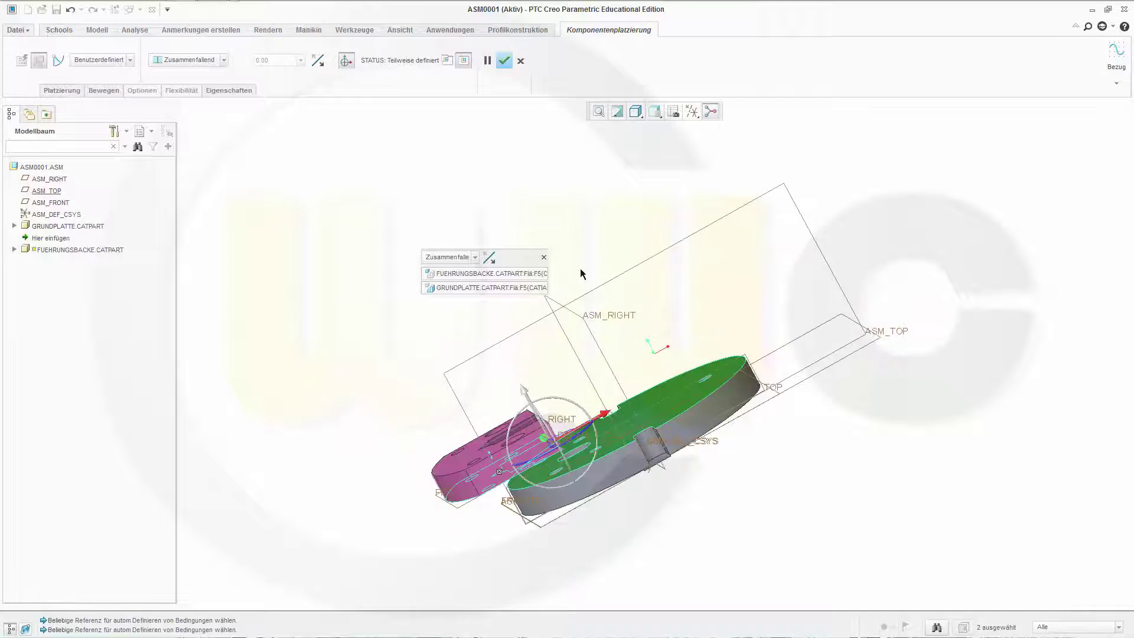
pyautogui.click(547, 257)
# - Align the guide jaw's hole with the matching hole in the base plate
pyautogui.moveTo(588, 273); pyautogui.dragTo(567, 254, button='middle')
pyautogui.scroll(-2, 561, 248)
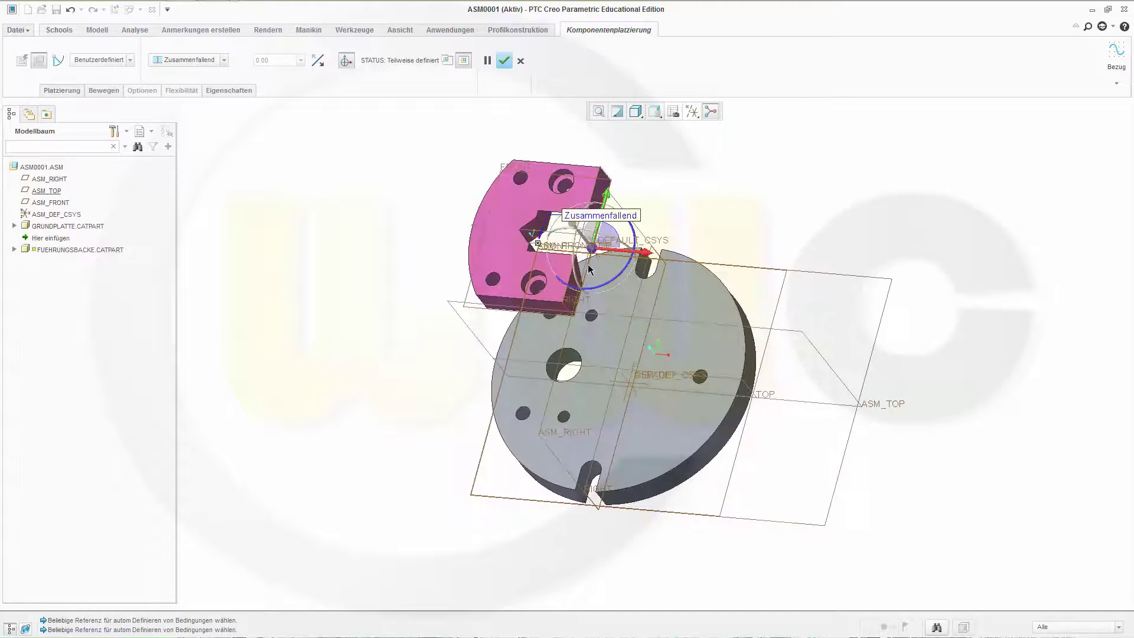
pyautogui.scroll(-3, 545, 230)
pyautogui.scroll(-2, 545, 233)
pyautogui.scroll(4, 567, 253)
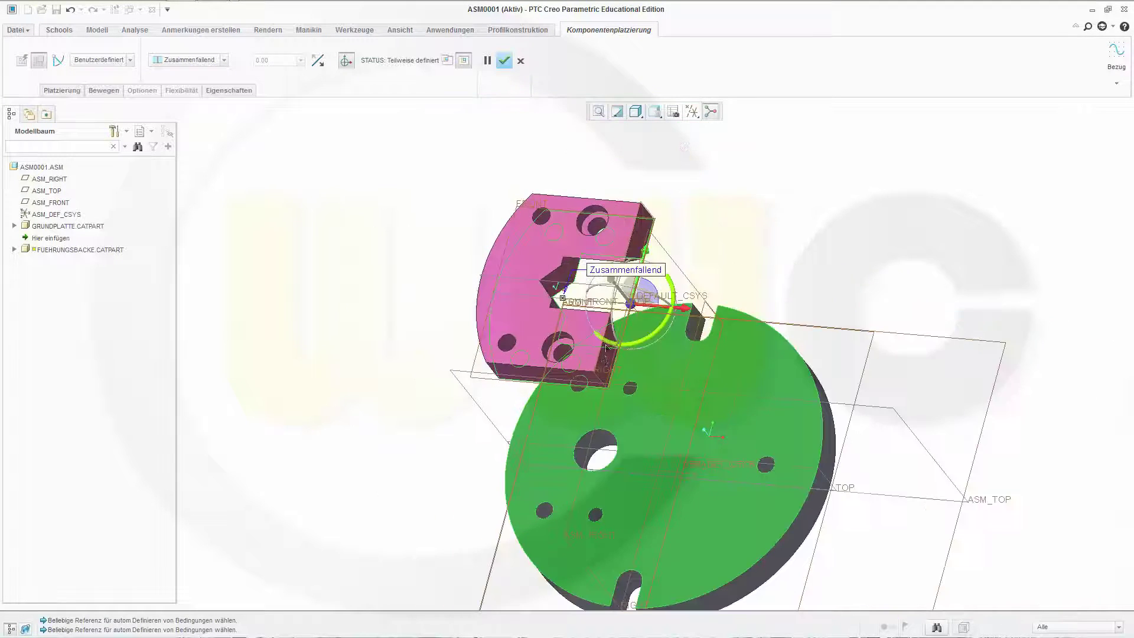
pyautogui.scroll(-4, 499, 344)
pyautogui.click(499, 344)
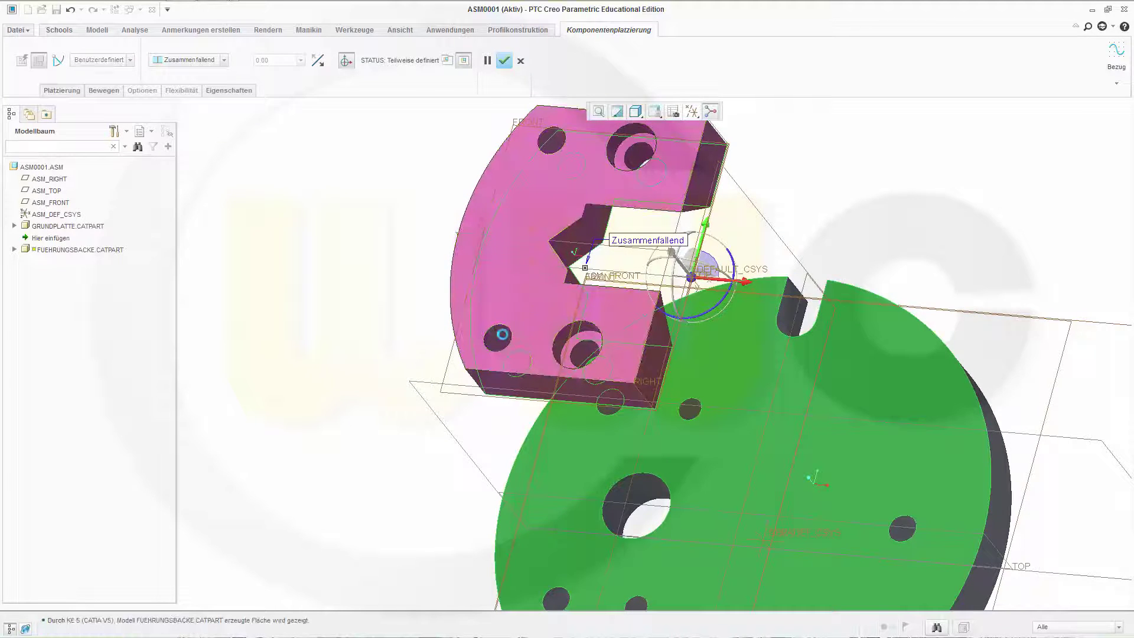
pyautogui.scroll(2, 582, 502)
pyautogui.scroll(-1, 560, 582)
pyautogui.scroll(-1, 558, 559)
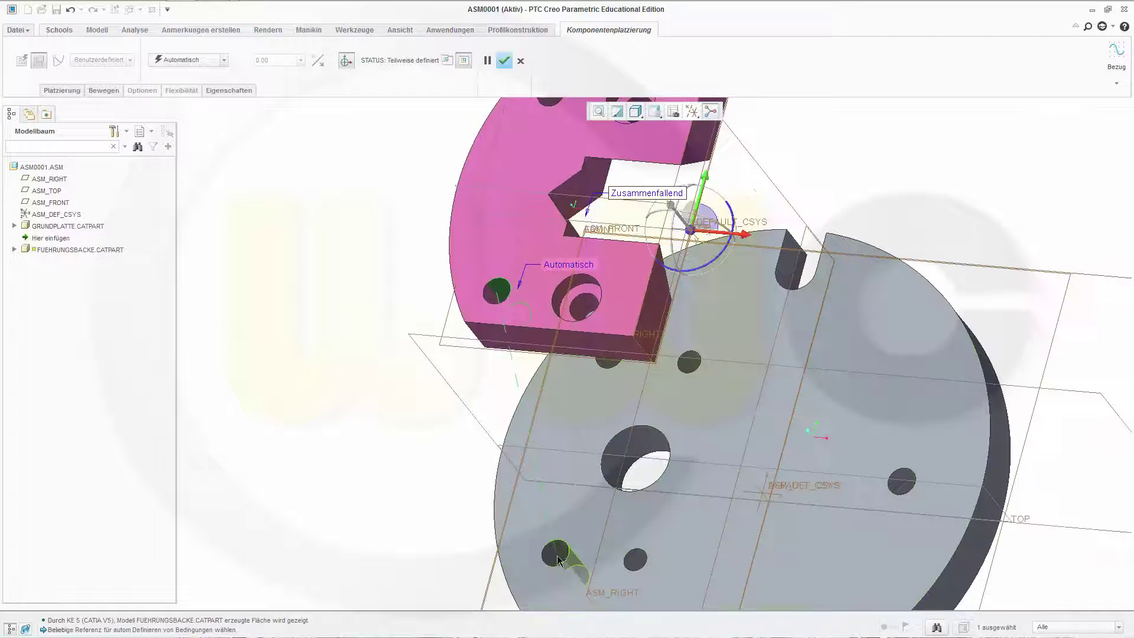
pyautogui.click(558, 557)
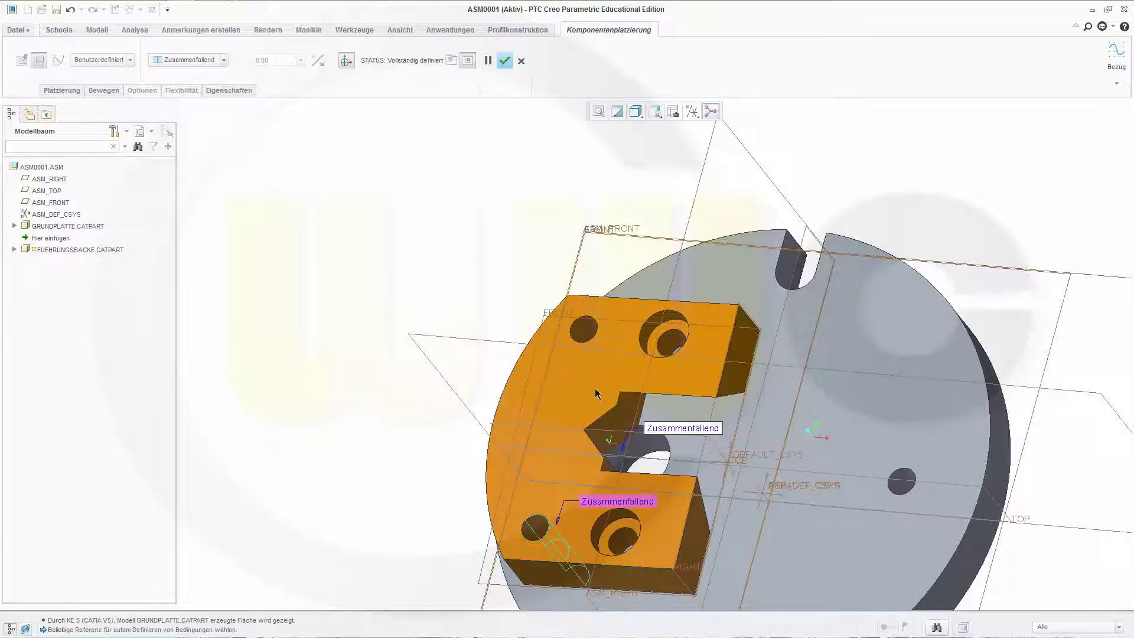
# - Align the jaw's counterbored hole with the plate's small hole and confirm placement
pyautogui.moveTo(732, 451); pyautogui.dragTo(812, 436, button='middle')
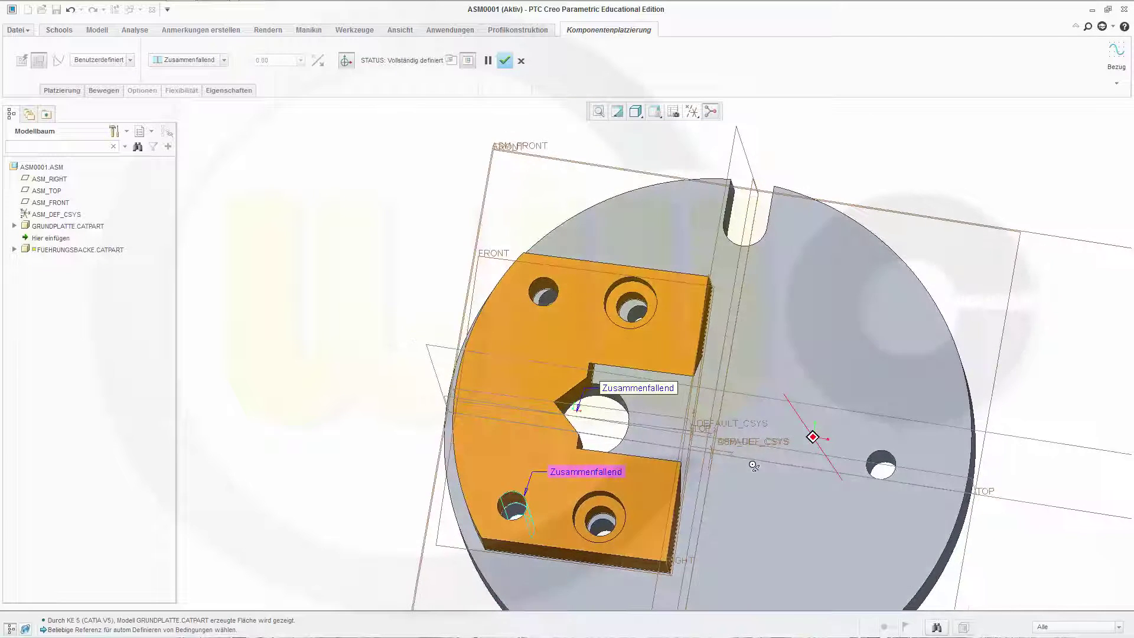
pyautogui.scroll(-3, 593, 548)
pyautogui.scroll(-2, 593, 543)
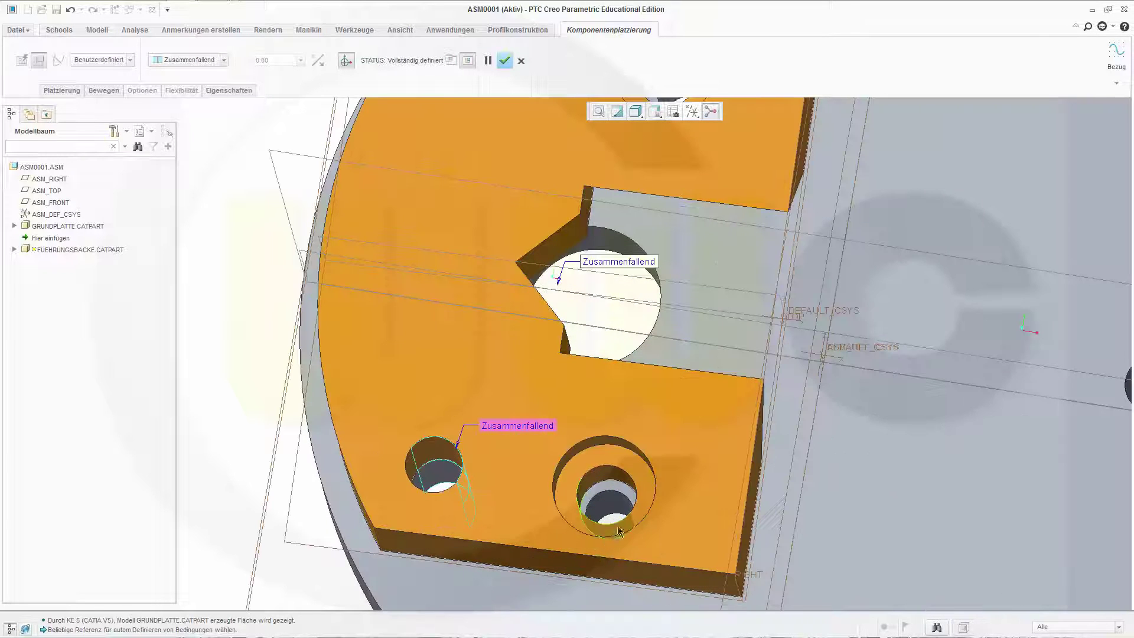
pyautogui.click(601, 479)
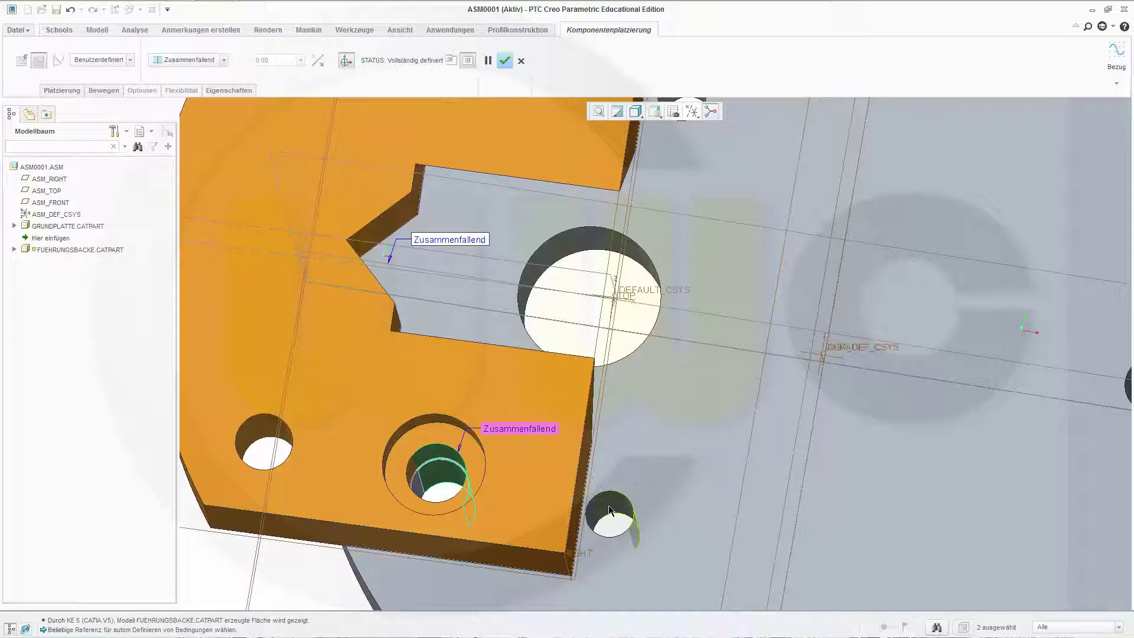
pyautogui.click(608, 505)
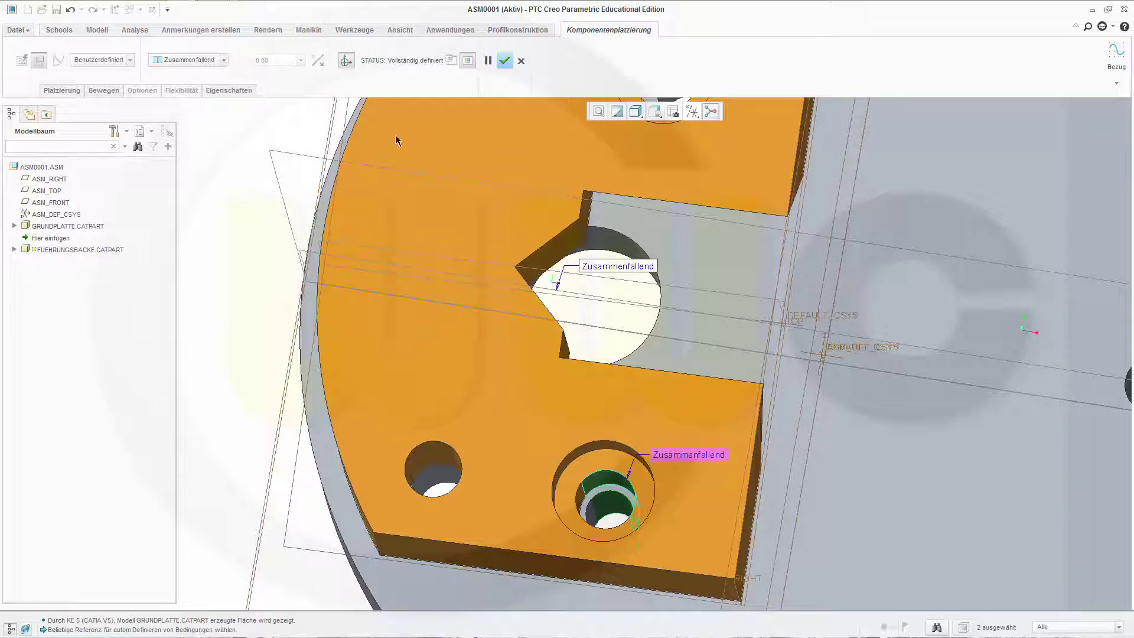
pyautogui.click(504, 60)
pyautogui.scroll(5, 569, 439)
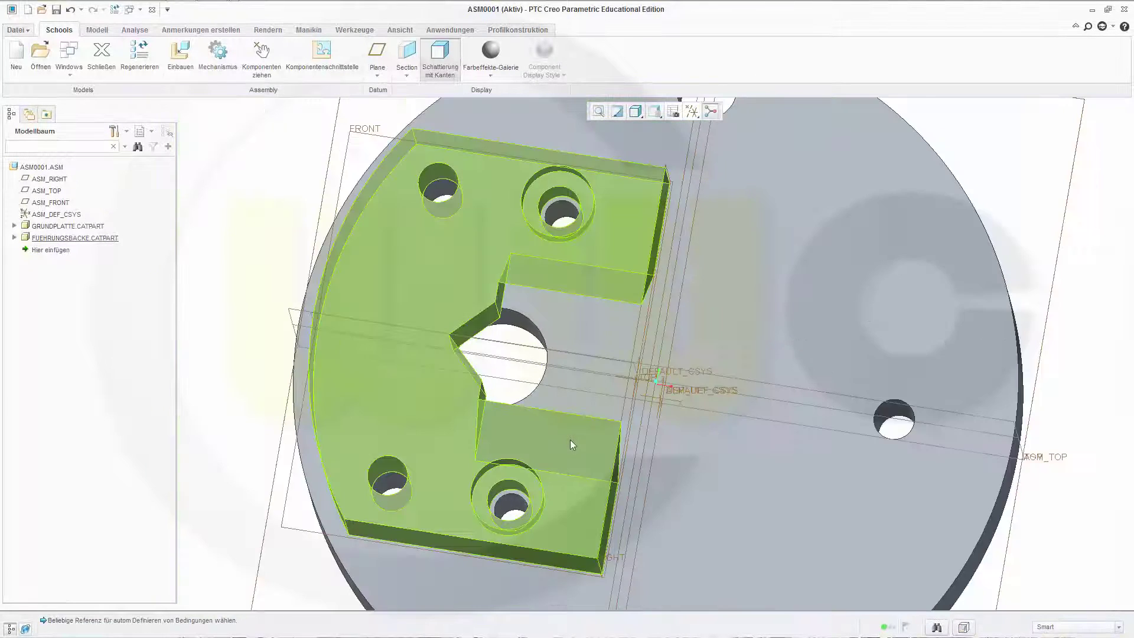
pyautogui.moveTo(599, 486); pyautogui.dragTo(388, 239, button='middle')
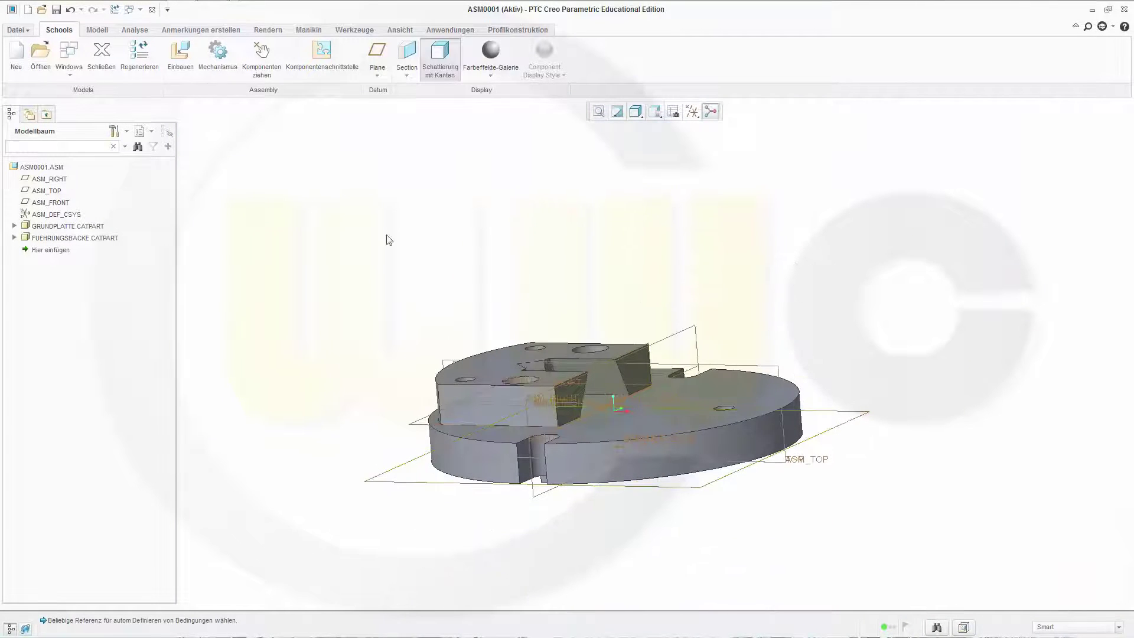
# - Select Gleitbacke.CATPart in D:\you tube modelle\Spannvorrichtung, filtered to CATIA V5 CATPart files
pyautogui.click(180, 56)
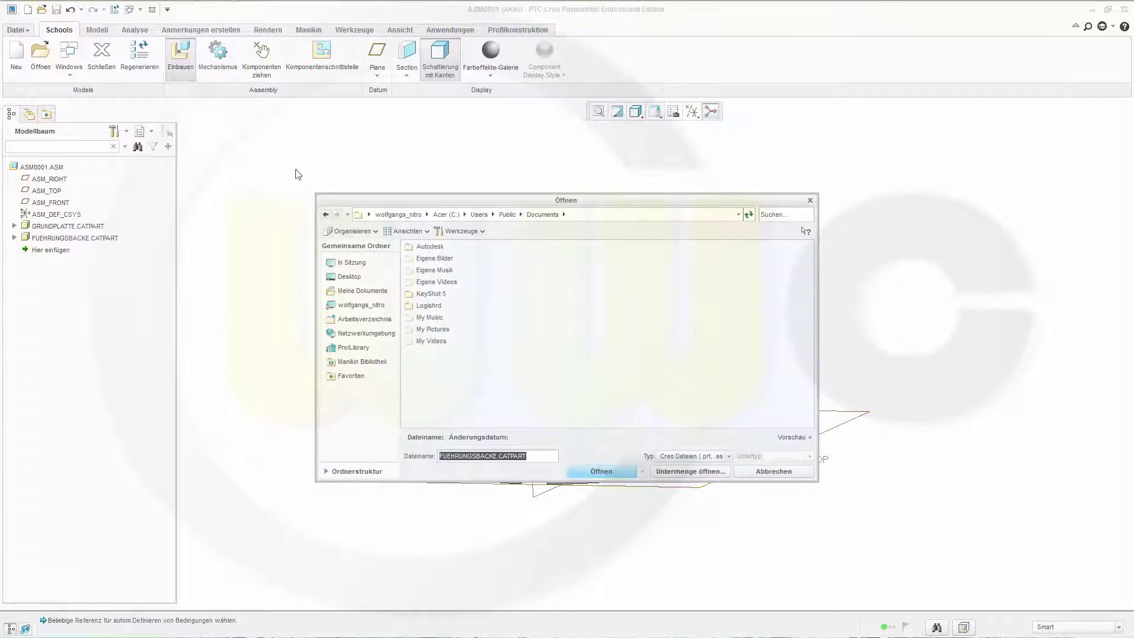
pyautogui.click(361, 305)
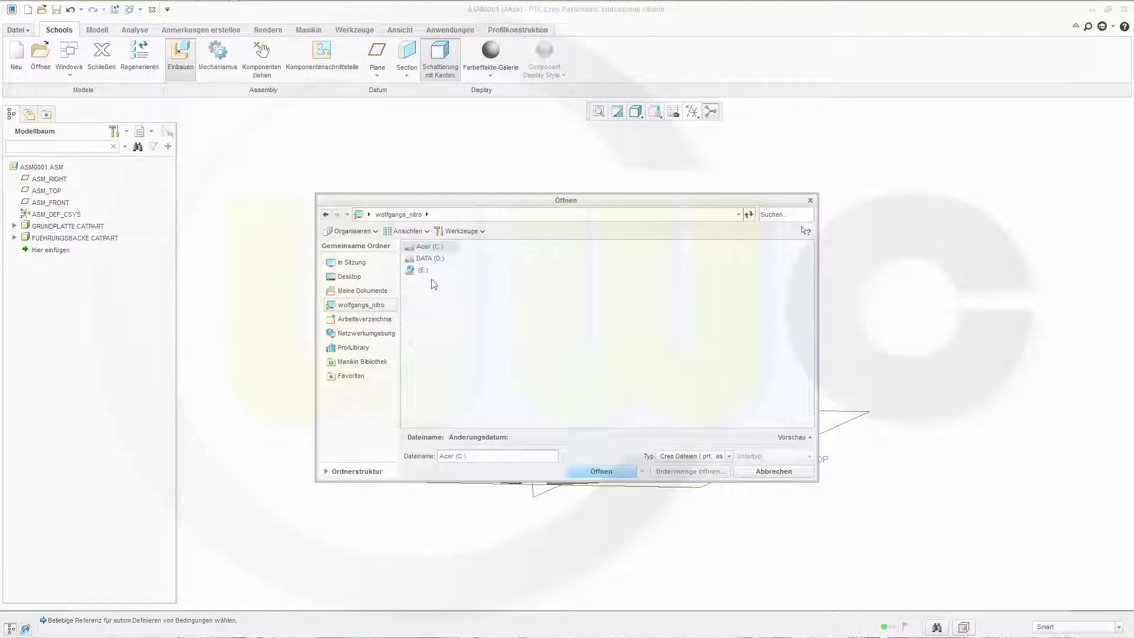
pyautogui.doubleClick(427, 261)
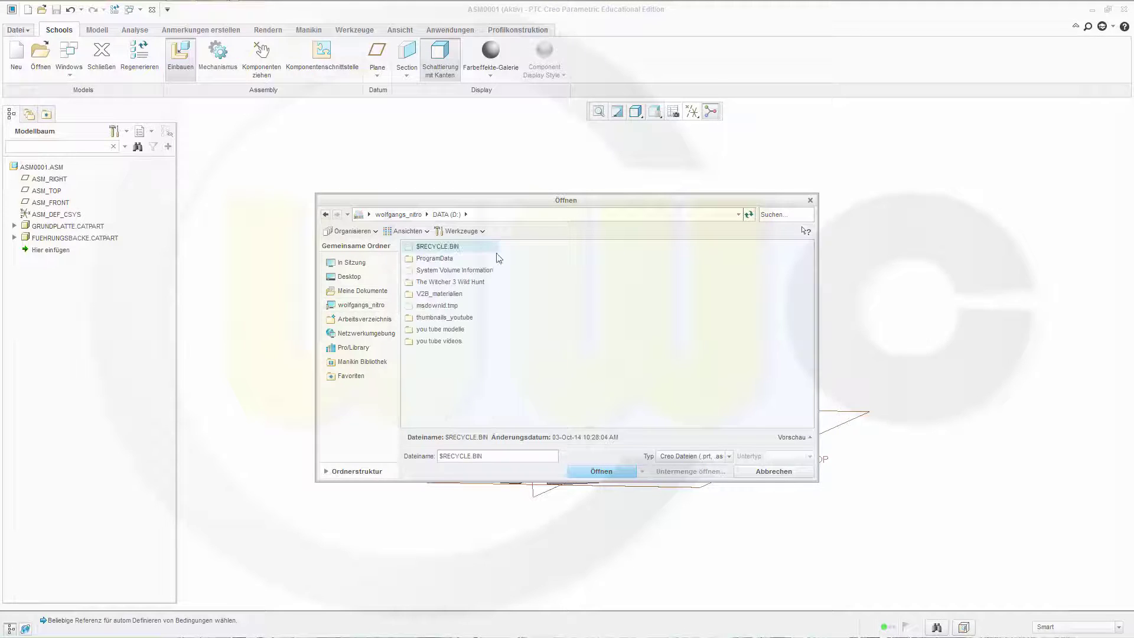
pyautogui.doubleClick(450, 329)
pyautogui.doubleClick(451, 262)
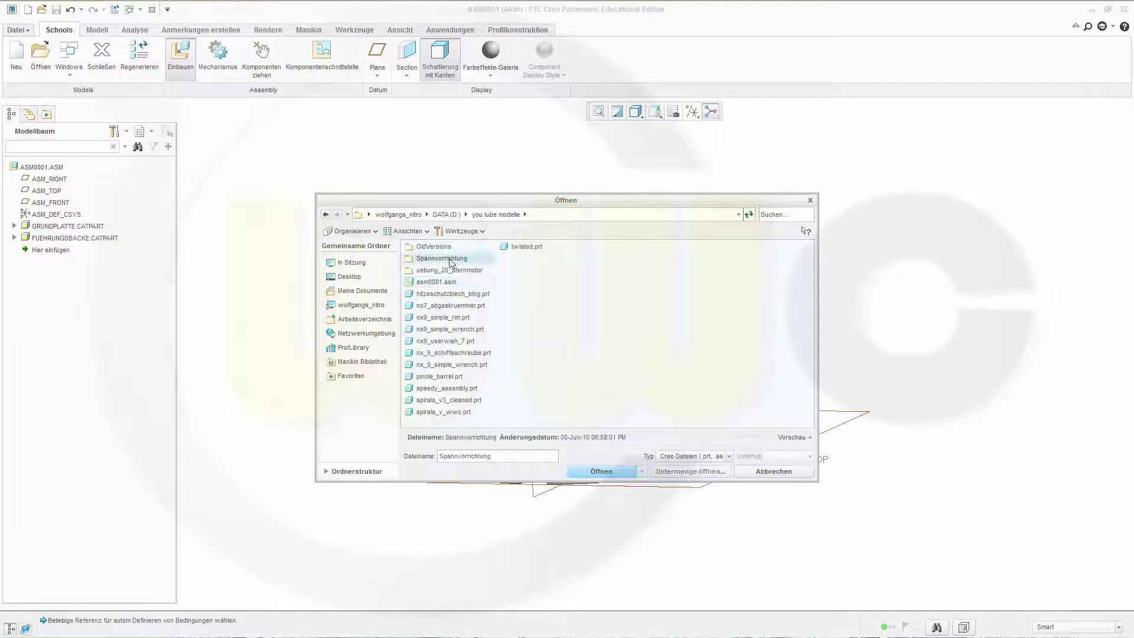
pyautogui.click(730, 457)
pyautogui.click(738, 503)
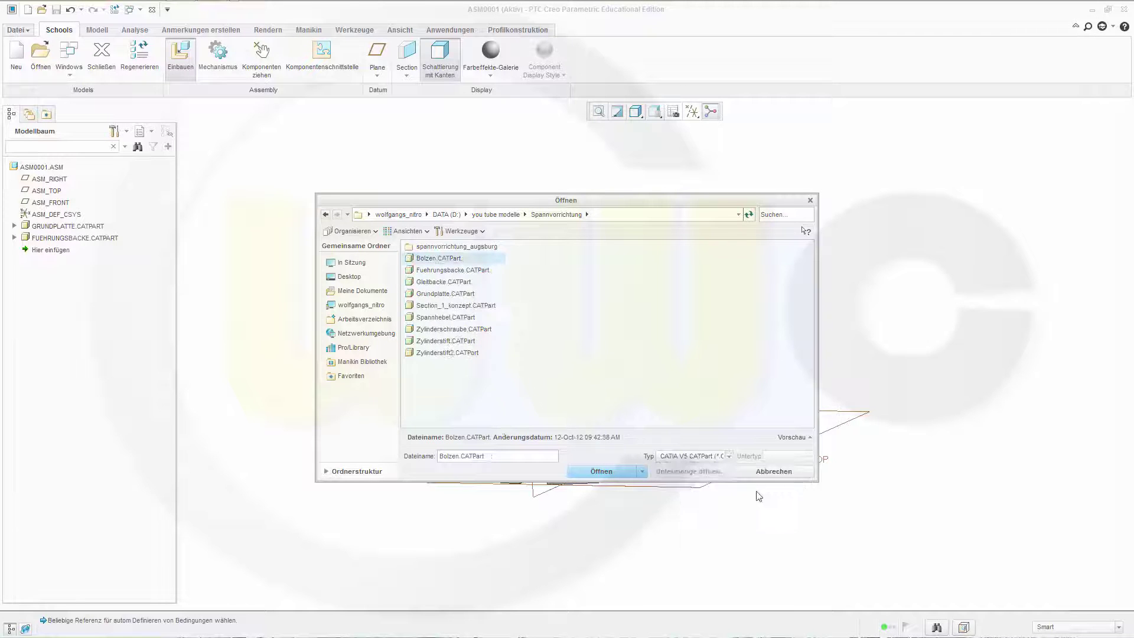
pyautogui.click(425, 283)
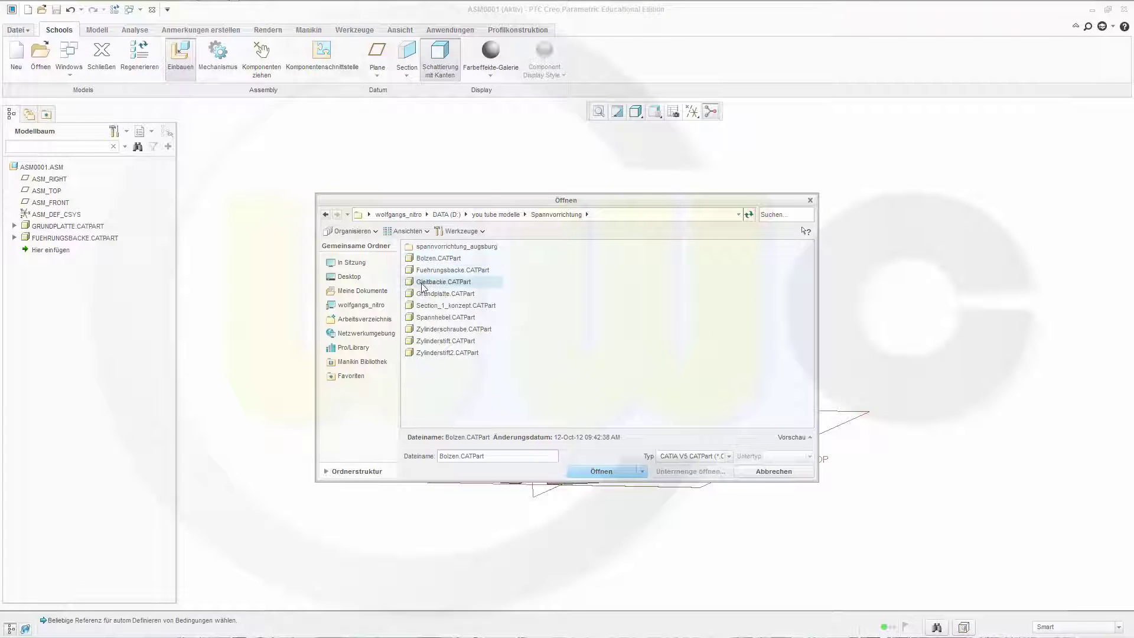
# - Load Gleitbacke.CATPart and make its large face coincident with the base plate
pyautogui.click(601, 471)
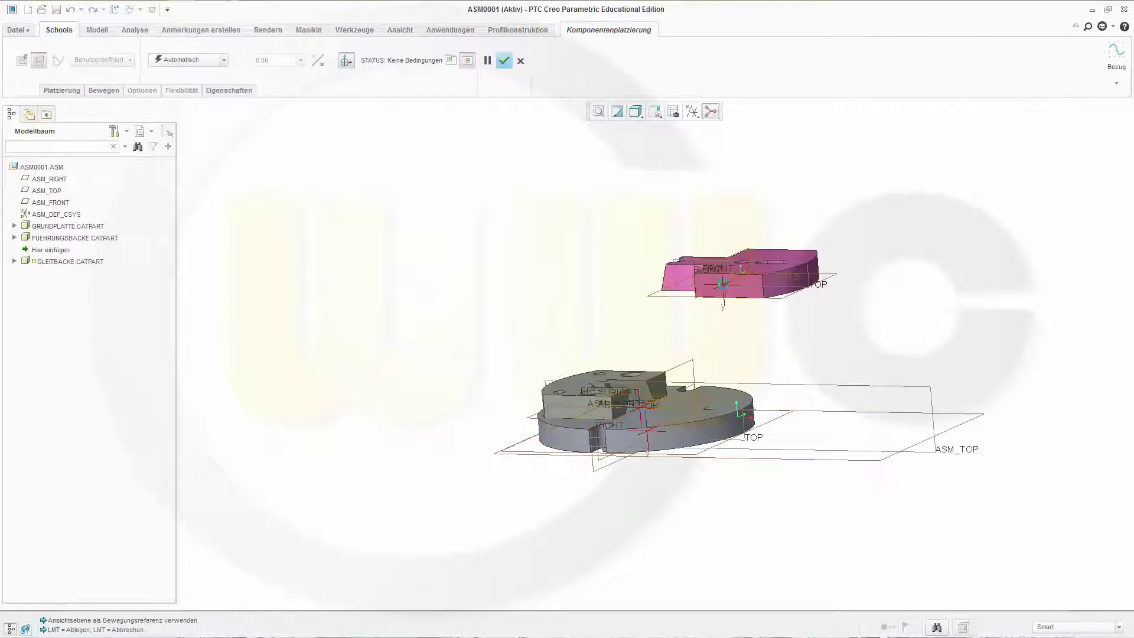
pyautogui.moveTo(680, 277); pyautogui.dragTo(738, 354, button='middle')
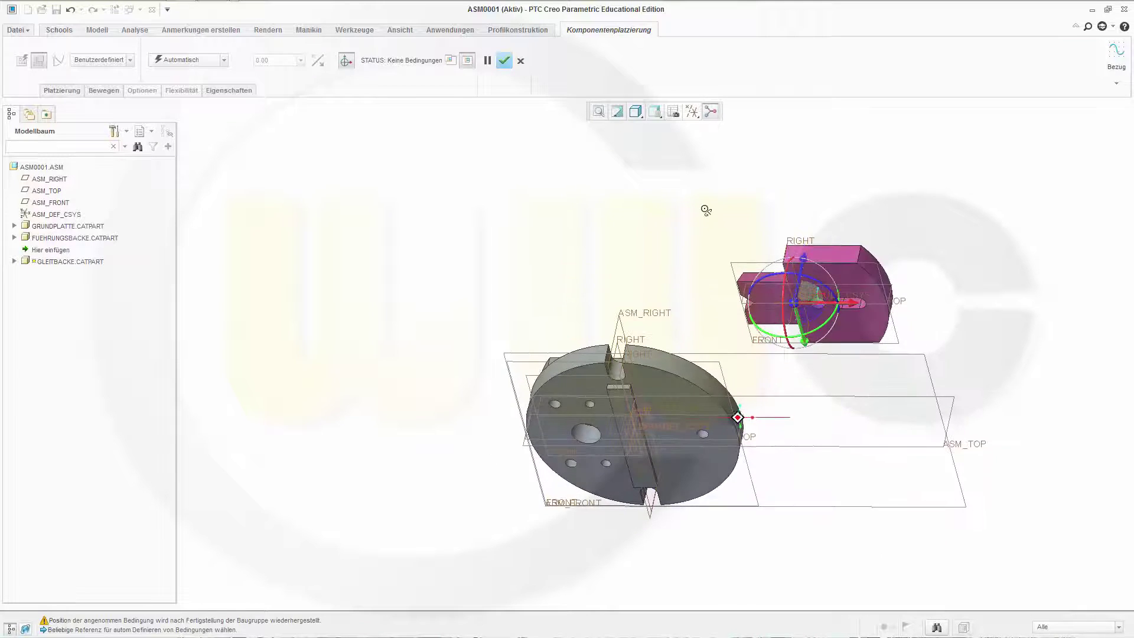
pyautogui.click(860, 332)
pyautogui.moveTo(692, 255); pyautogui.dragTo(692, 378, button='middle')
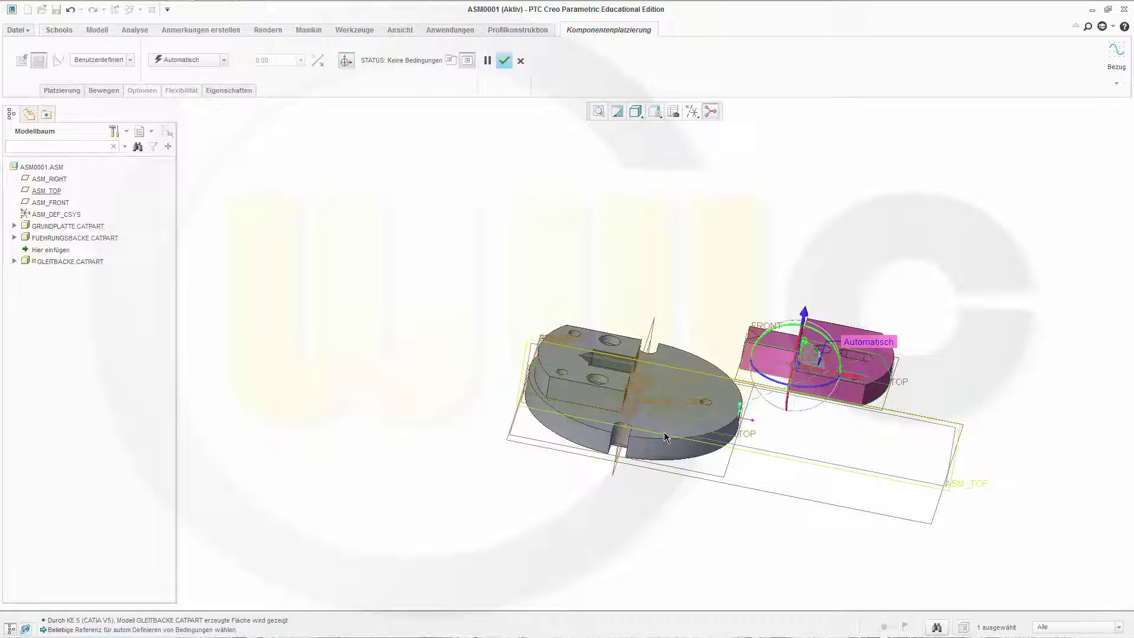
pyautogui.click(706, 417)
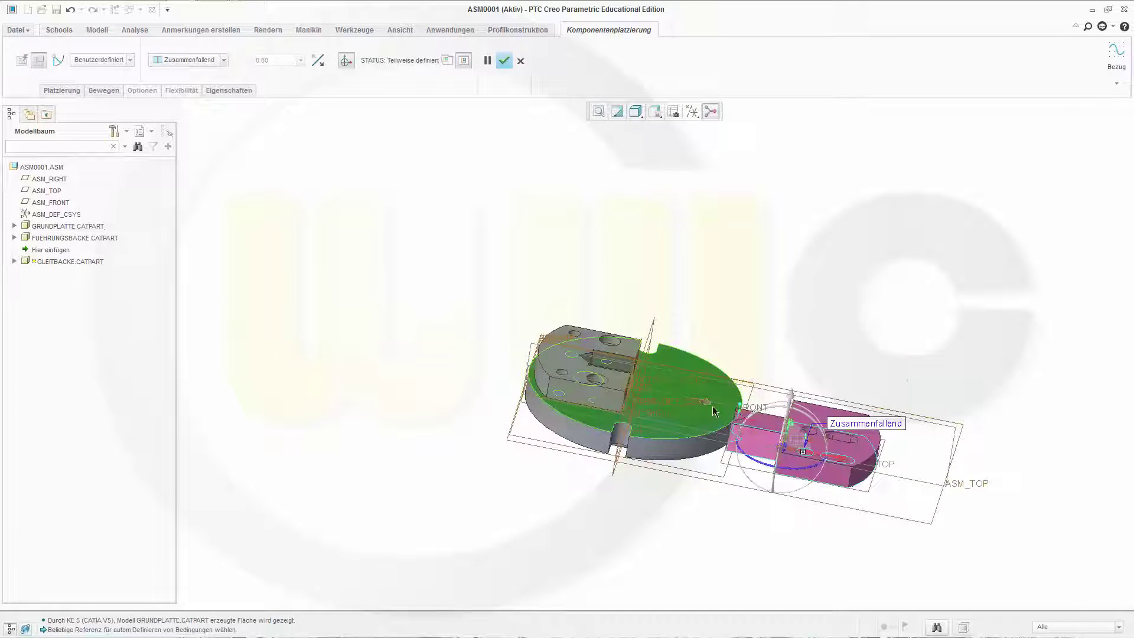
# - Add a second coincident constraint between a sliding-jaw face and a base assembly face
pyautogui.moveTo(772, 321); pyautogui.dragTo(728, 322, button='middle')
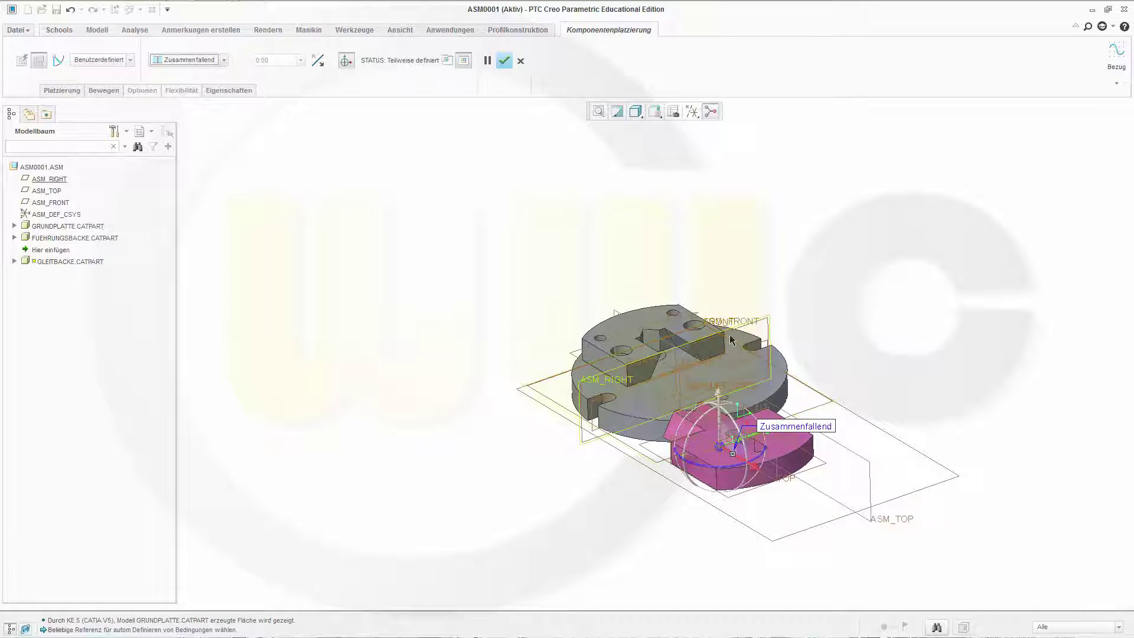
pyautogui.moveTo(795, 483); pyautogui.dragTo(850, 463, button='middle')
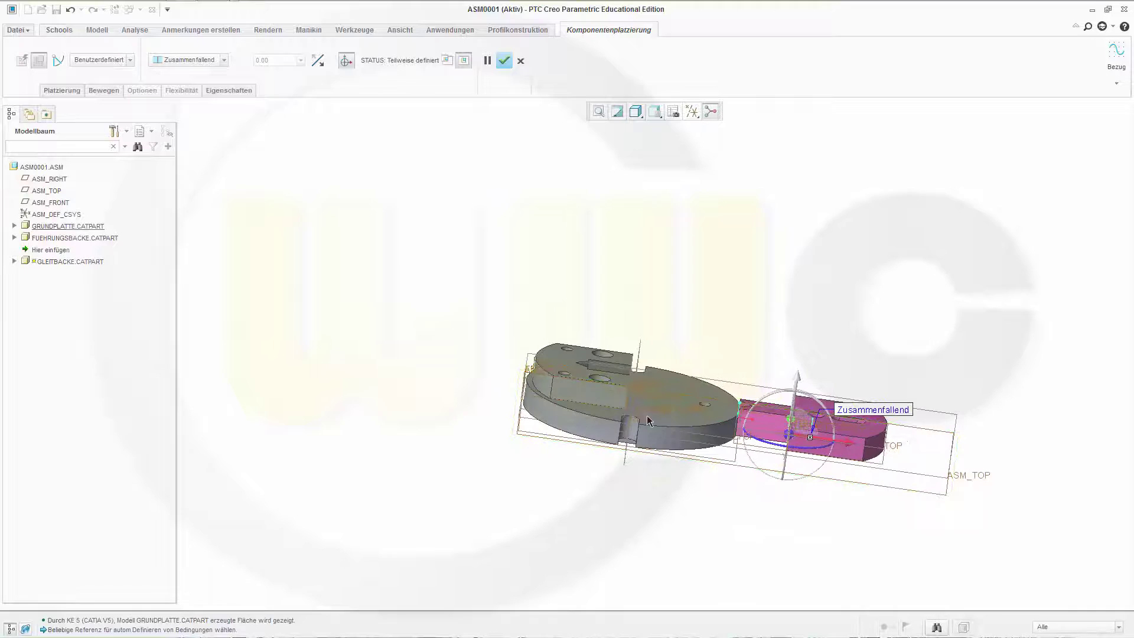
pyautogui.click(599, 400)
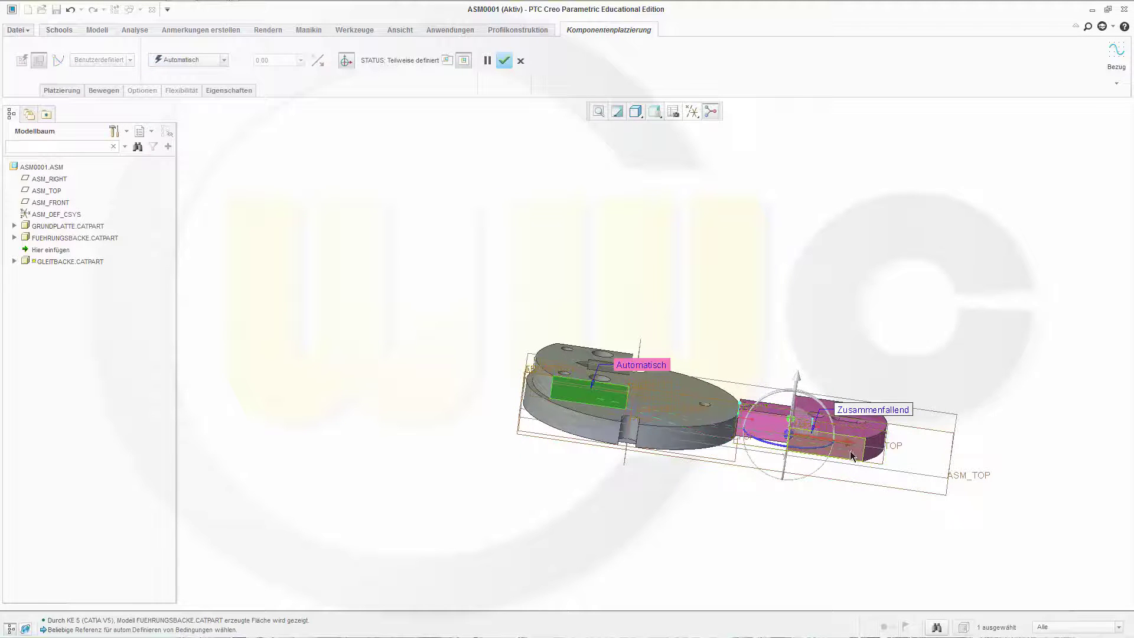
pyautogui.click(851, 454)
pyautogui.moveTo(738, 389); pyautogui.dragTo(673, 348, button='middle')
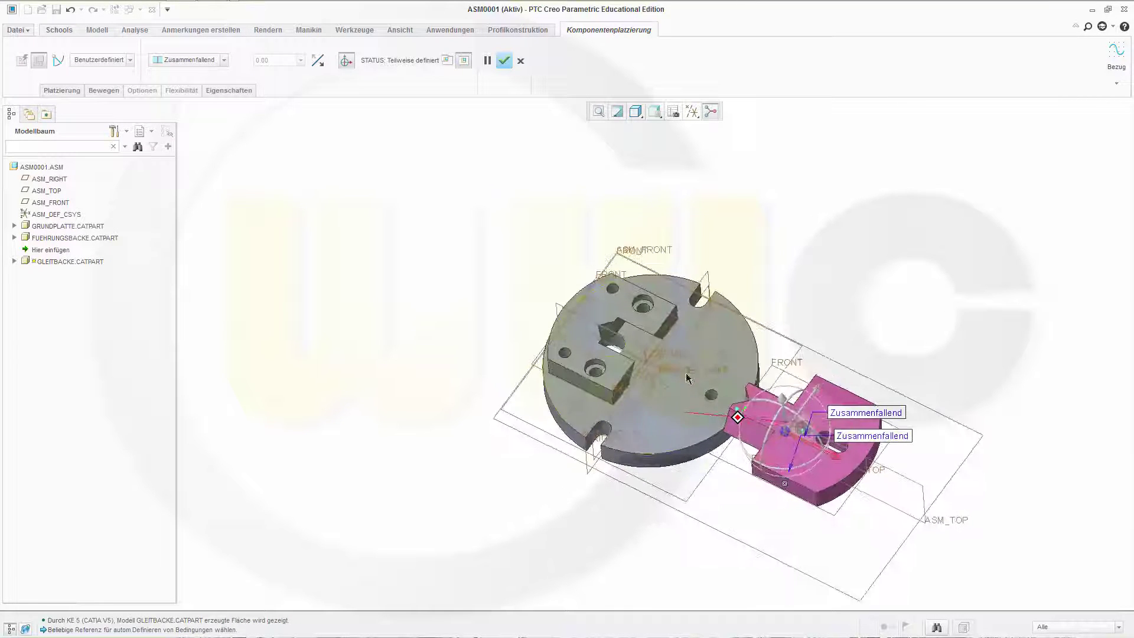
# - Confirm the partially constrained sliding jaw placement
pyautogui.click(505, 61)
pyautogui.scroll(-2, 792, 291)
pyautogui.moveTo(791, 291); pyautogui.dragTo(765, 331, button='middle')
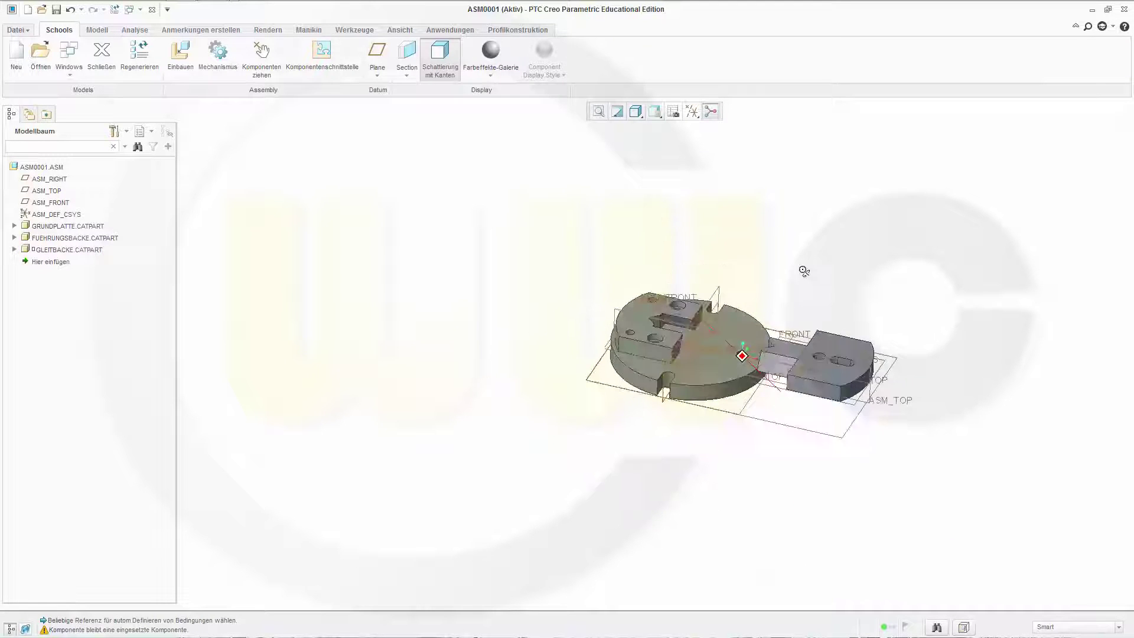
pyautogui.scroll(2, 826, 195)
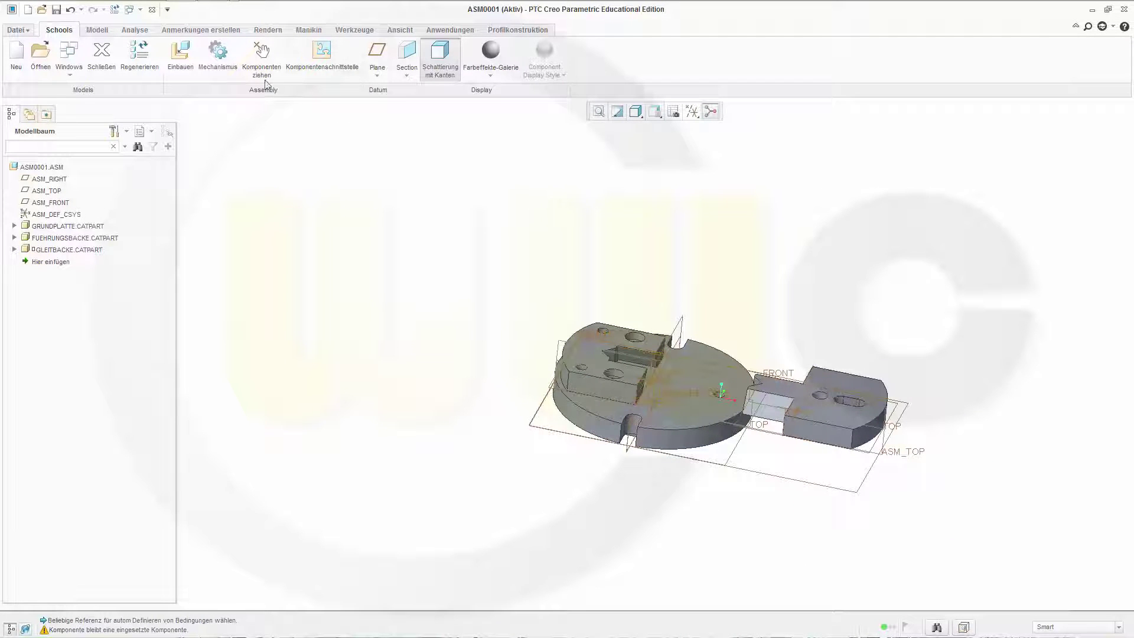
# - Drag the sliding jaw into the base plate's guide slot and close the drag tool
pyautogui.click(262, 53)
pyautogui.click(838, 381)
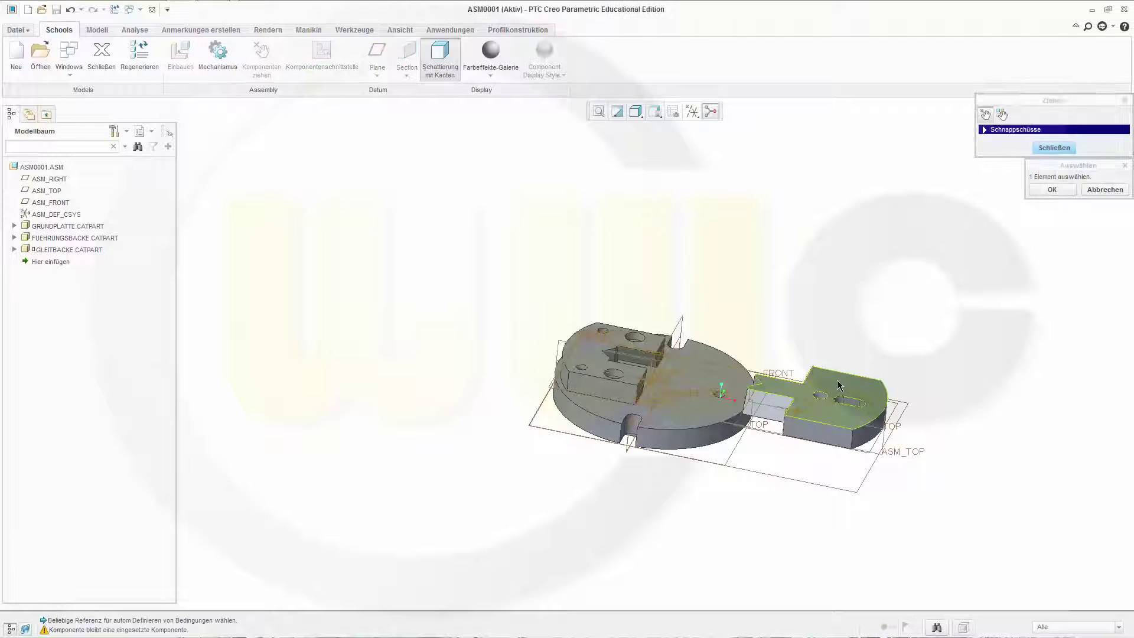
pyautogui.click(738, 341)
pyautogui.click(1053, 190)
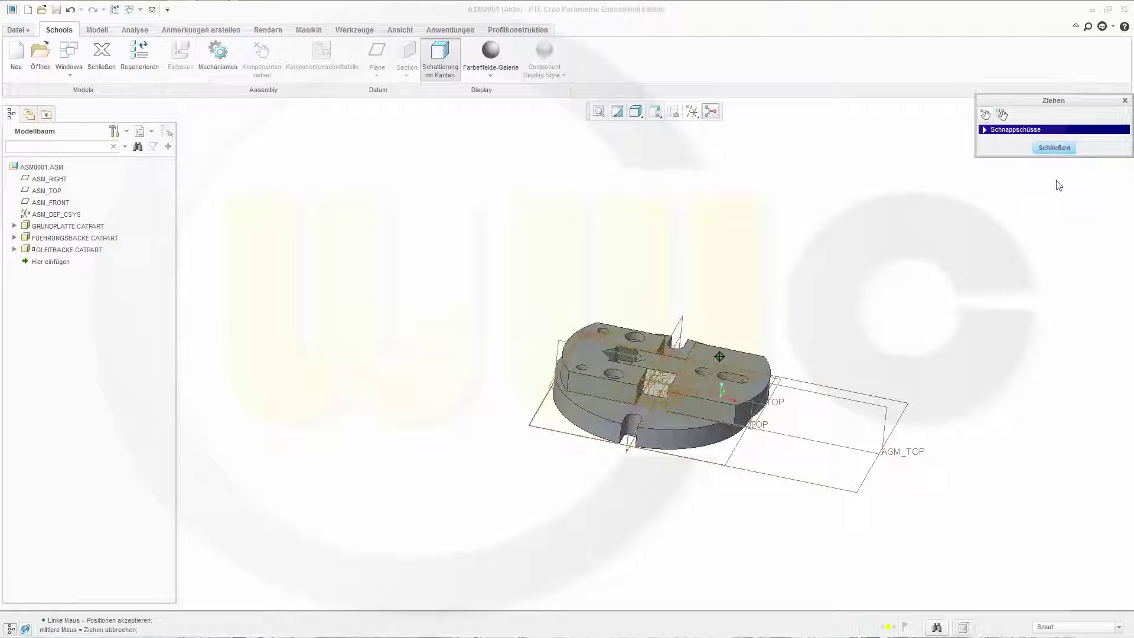
pyautogui.click(1055, 148)
pyautogui.moveTo(726, 275); pyautogui.dragTo(724, 288, button='middle')
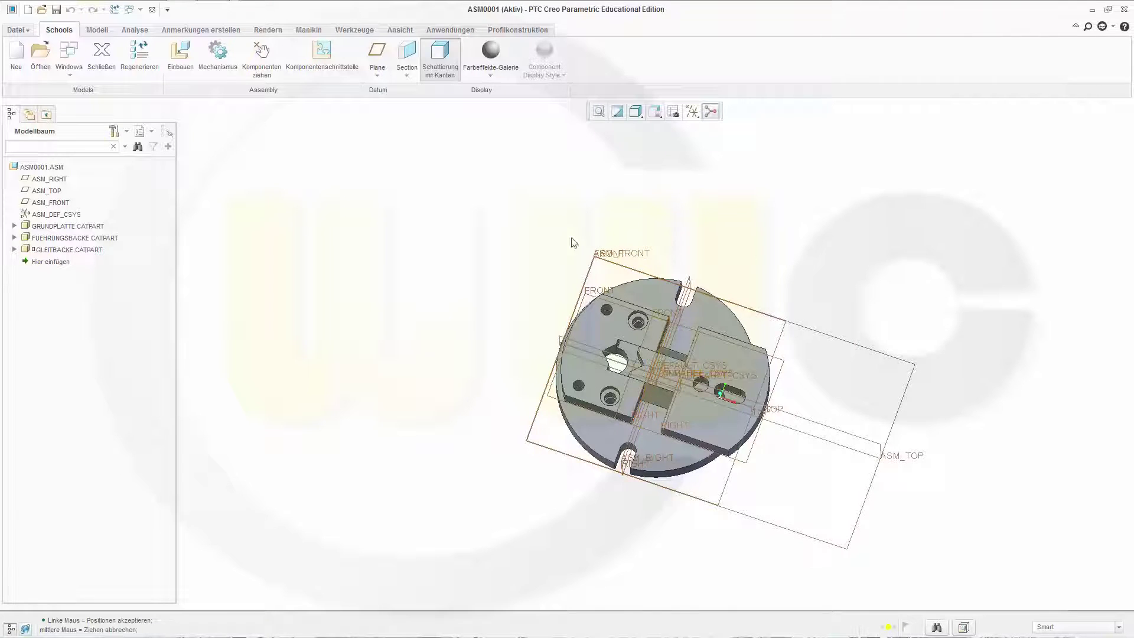
# - Insert Bolzen.CATPart from D:\you tube modelle\Spannvorrichtung as a CATIA V5 CATPart
pyautogui.click(180, 56)
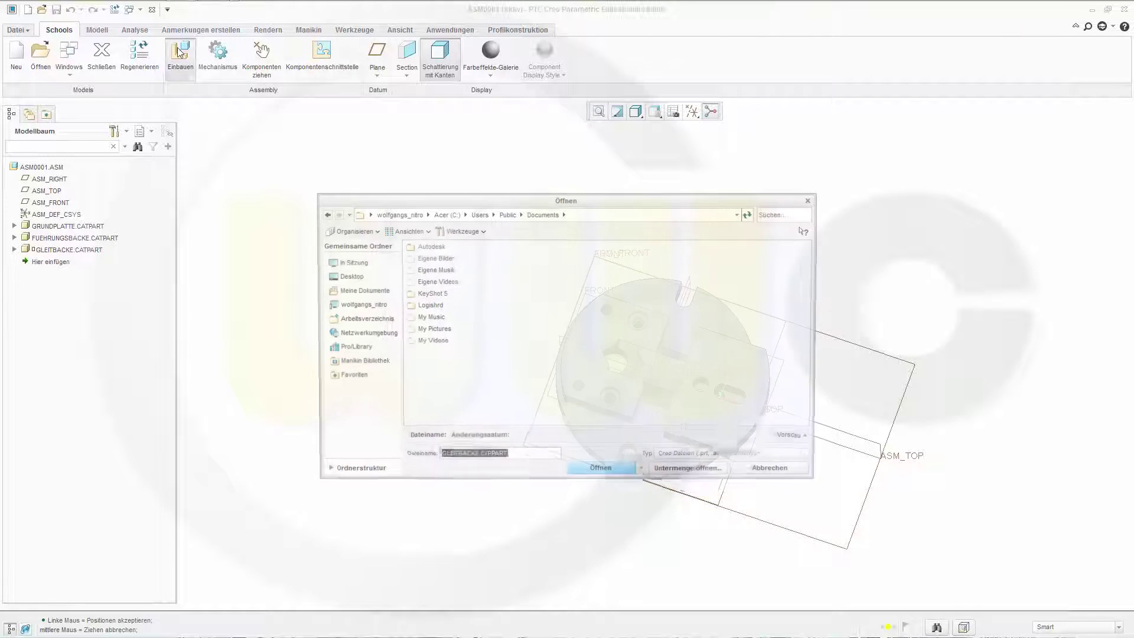
pyautogui.click(376, 305)
pyautogui.press('Return')
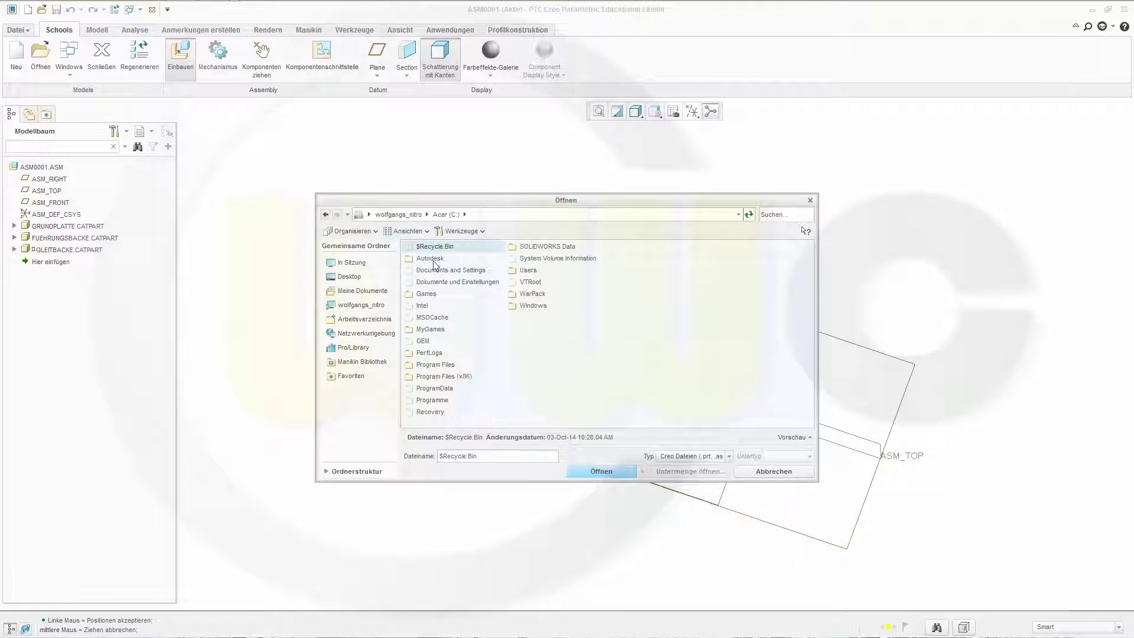
pyautogui.click(360, 305)
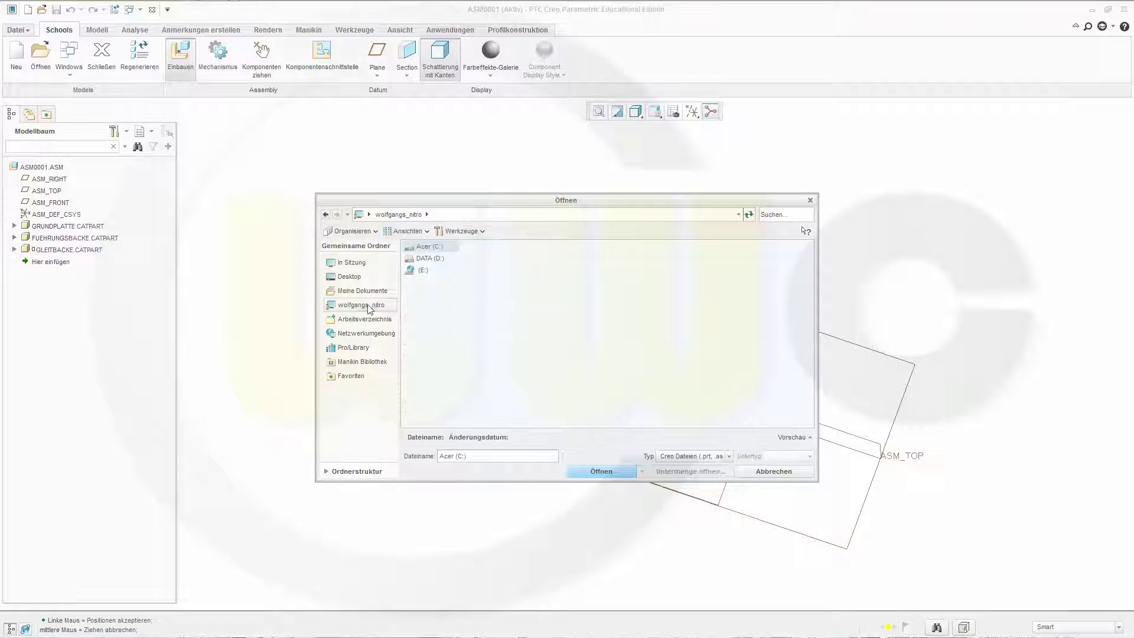
pyautogui.doubleClick(430, 258)
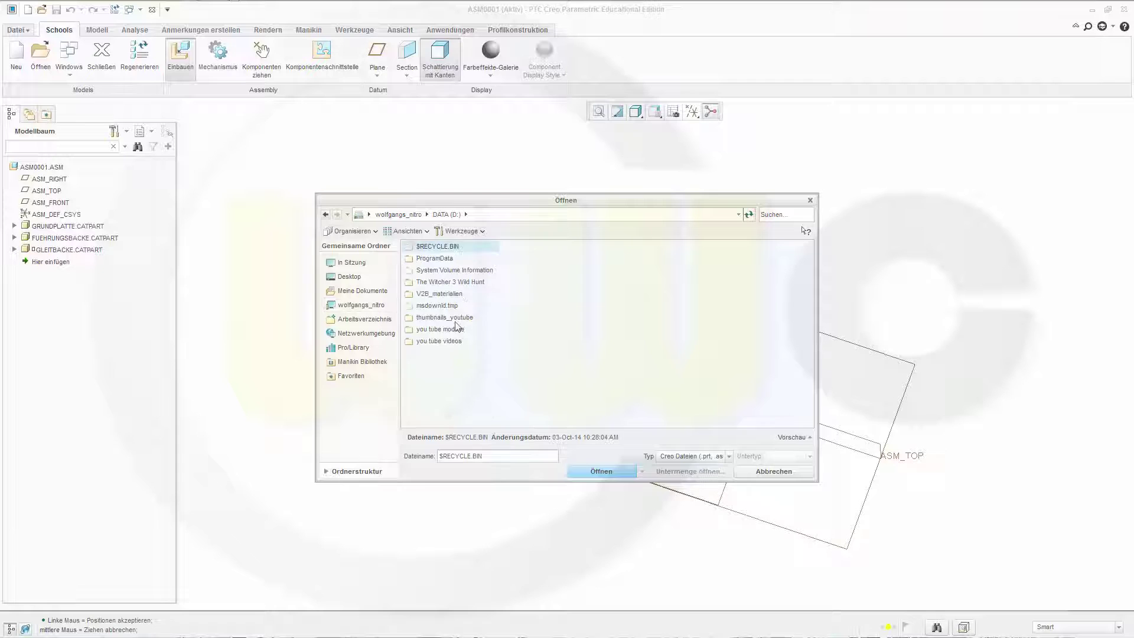
pyautogui.doubleClick(456, 328)
pyautogui.doubleClick(455, 258)
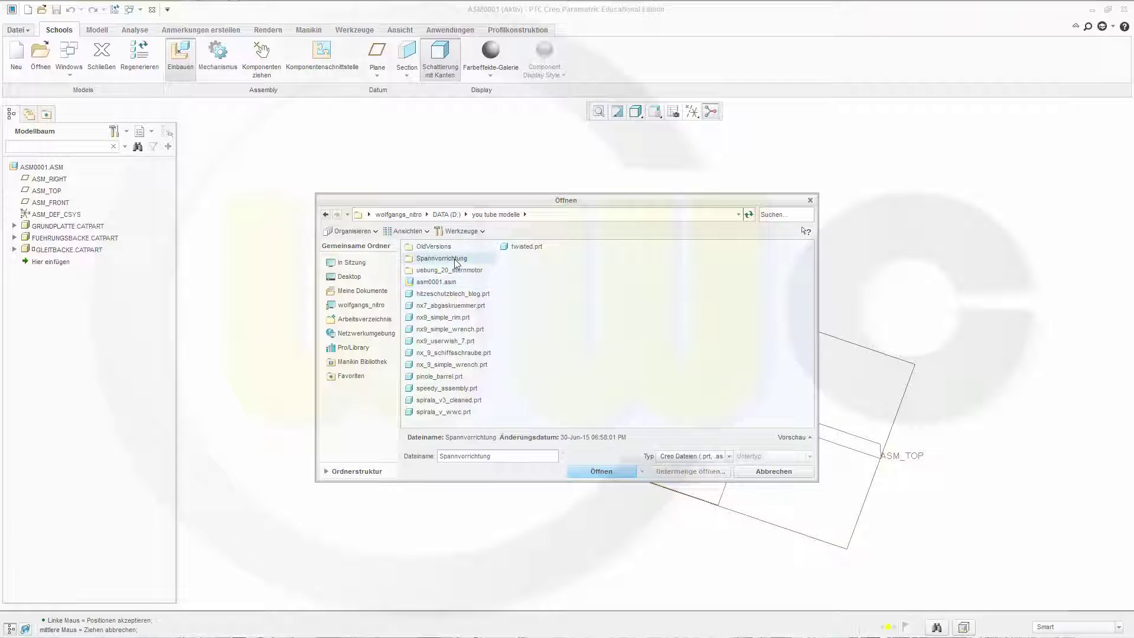
pyautogui.click(730, 455)
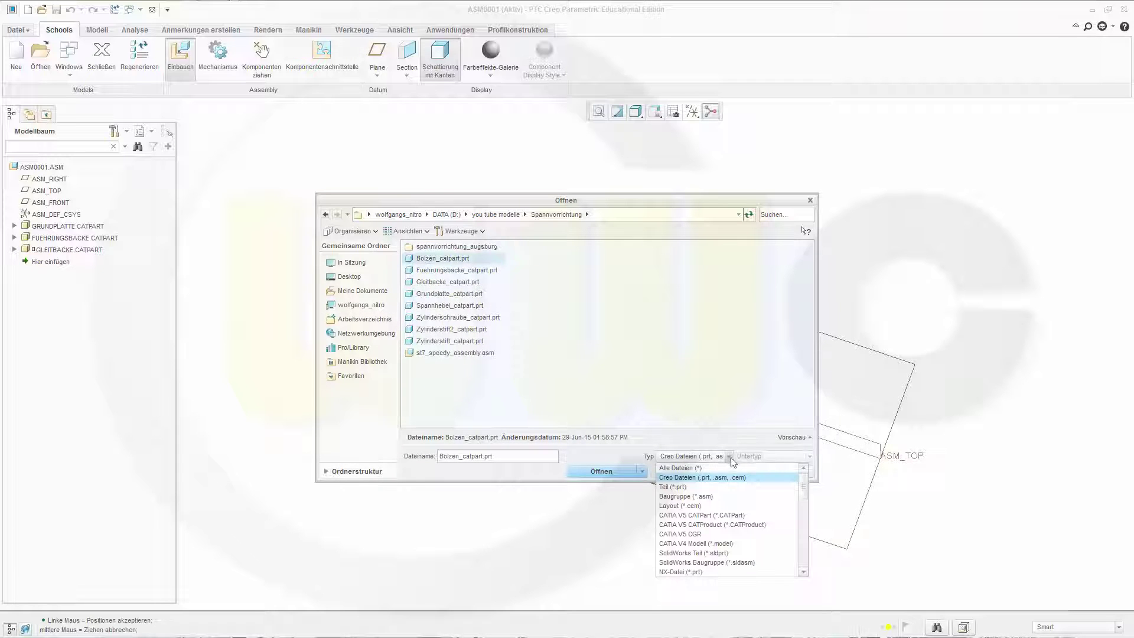
pyautogui.click(723, 515)
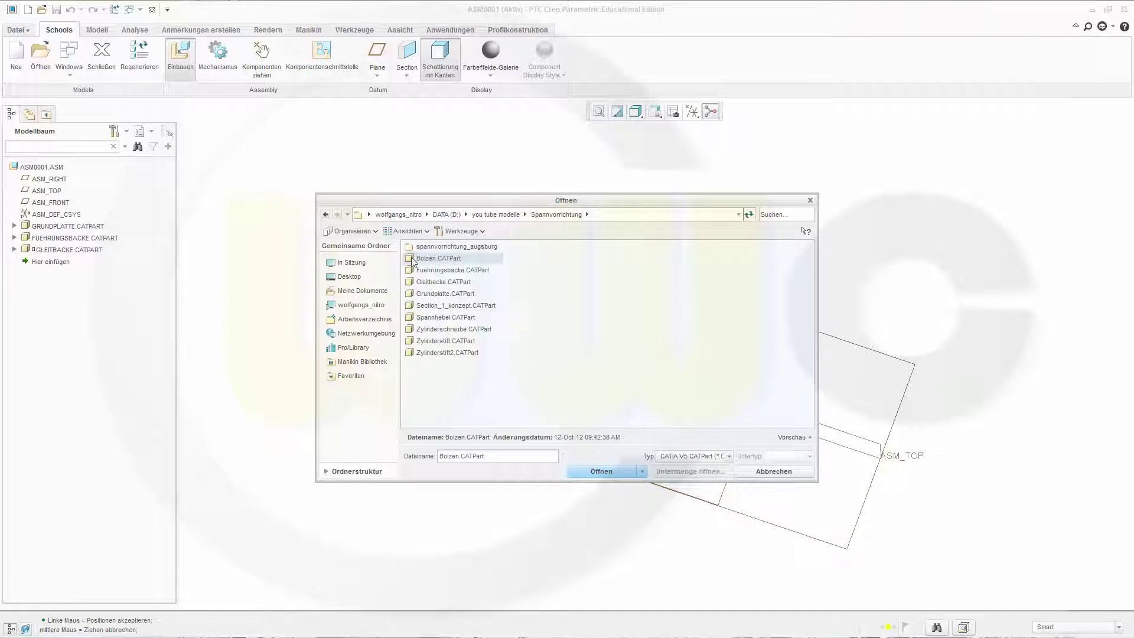
pyautogui.click(601, 471)
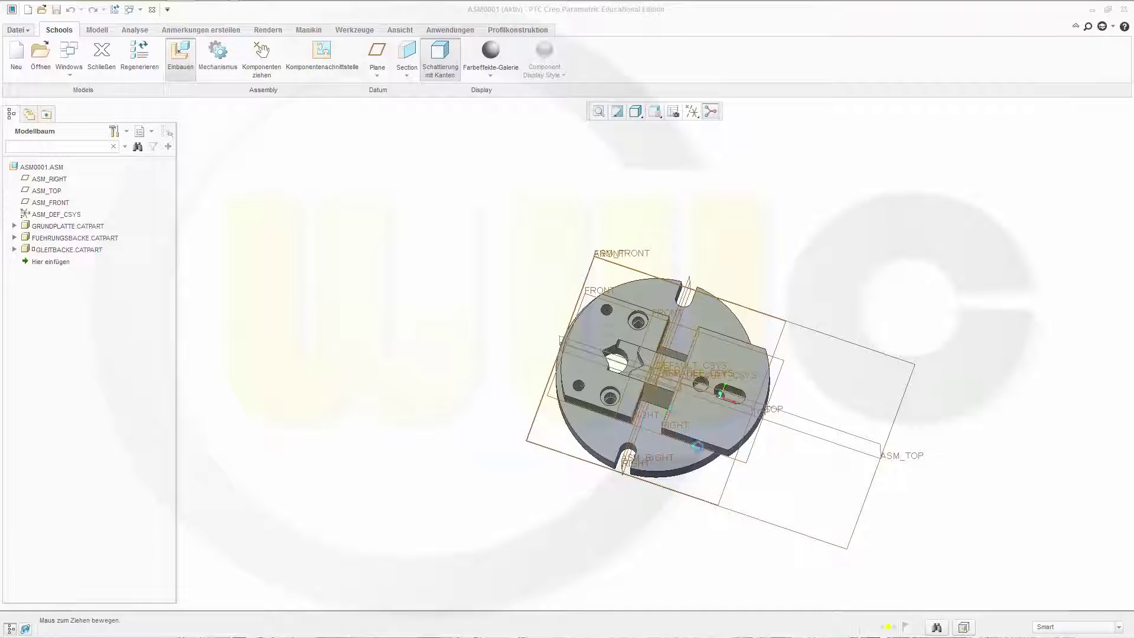
# - Make the bolt's lower ring surface coincident with the plate's top face
pyautogui.moveTo(736, 478); pyautogui.dragTo(704, 374, button='middle')
pyautogui.moveTo(747, 273); pyautogui.dragTo(531, 451, button='middle')
pyautogui.scroll(5, 702, 456)
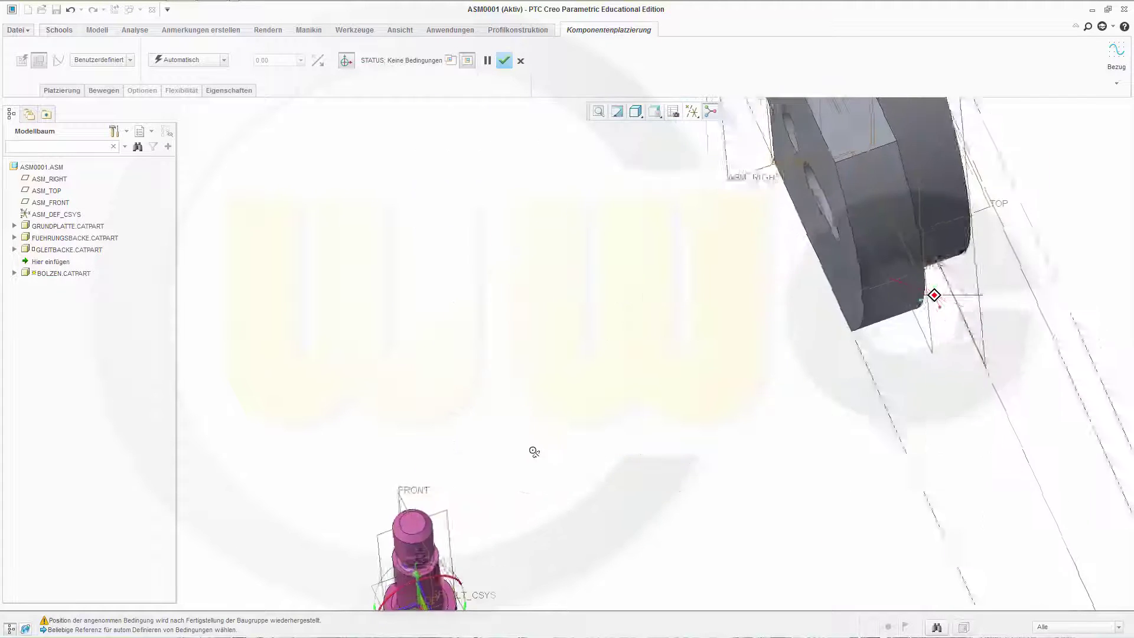
pyautogui.scroll(3, 425, 537)
pyautogui.scroll(-2, 396, 602)
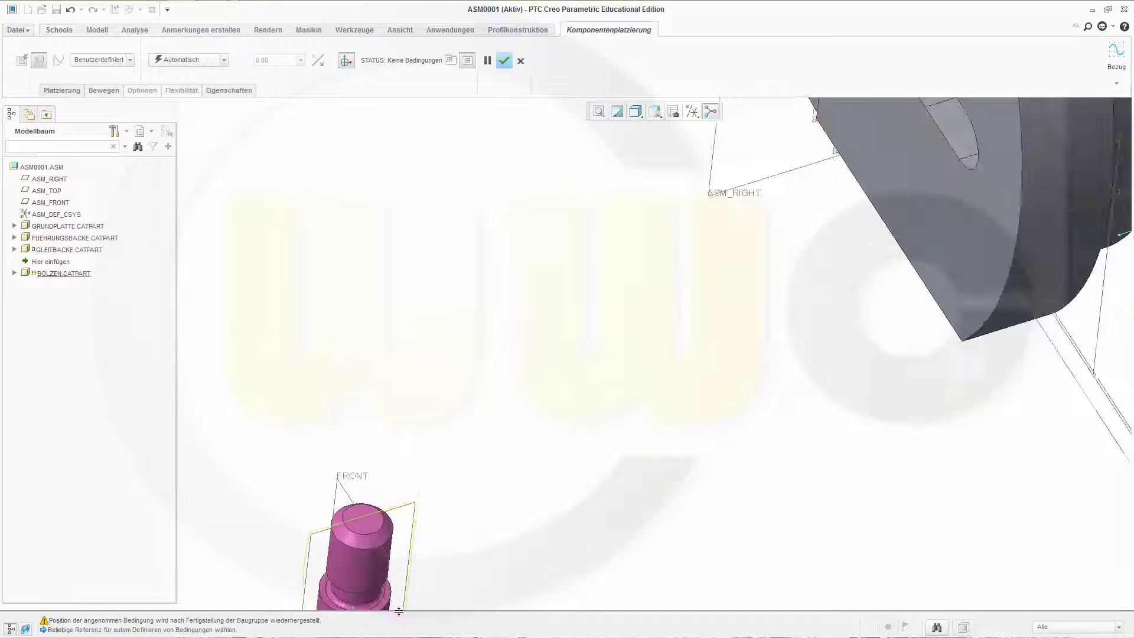
pyautogui.scroll(4, 383, 593)
pyautogui.click(380, 590)
pyautogui.scroll(-5, 666, 476)
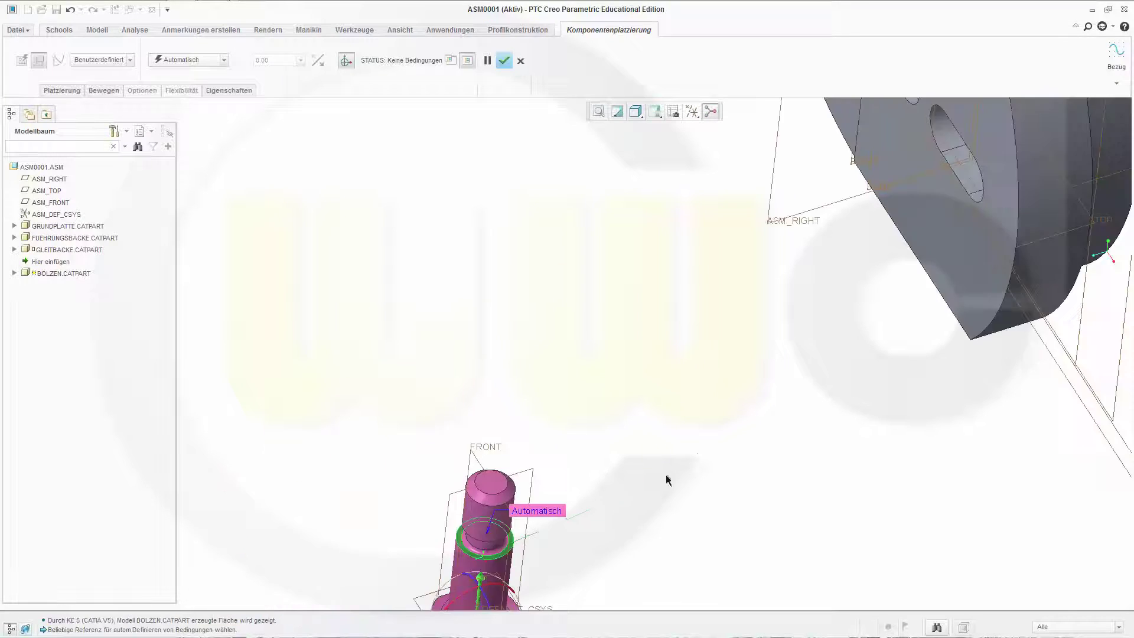
pyautogui.moveTo(796, 381); pyautogui.dragTo(732, 431, button='middle')
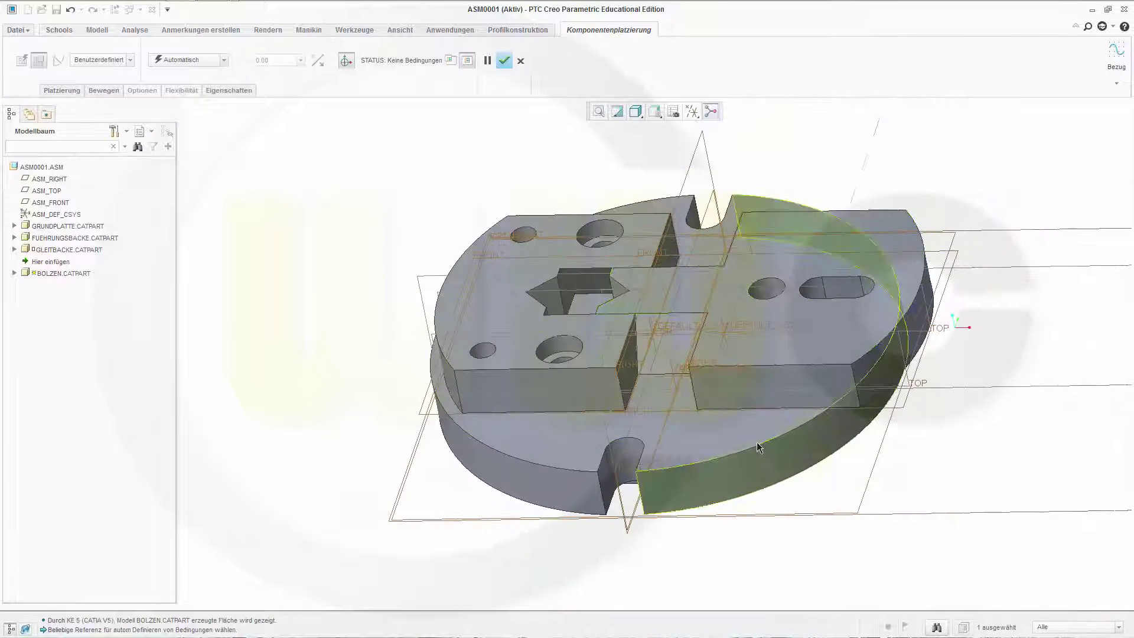
pyautogui.click(726, 435)
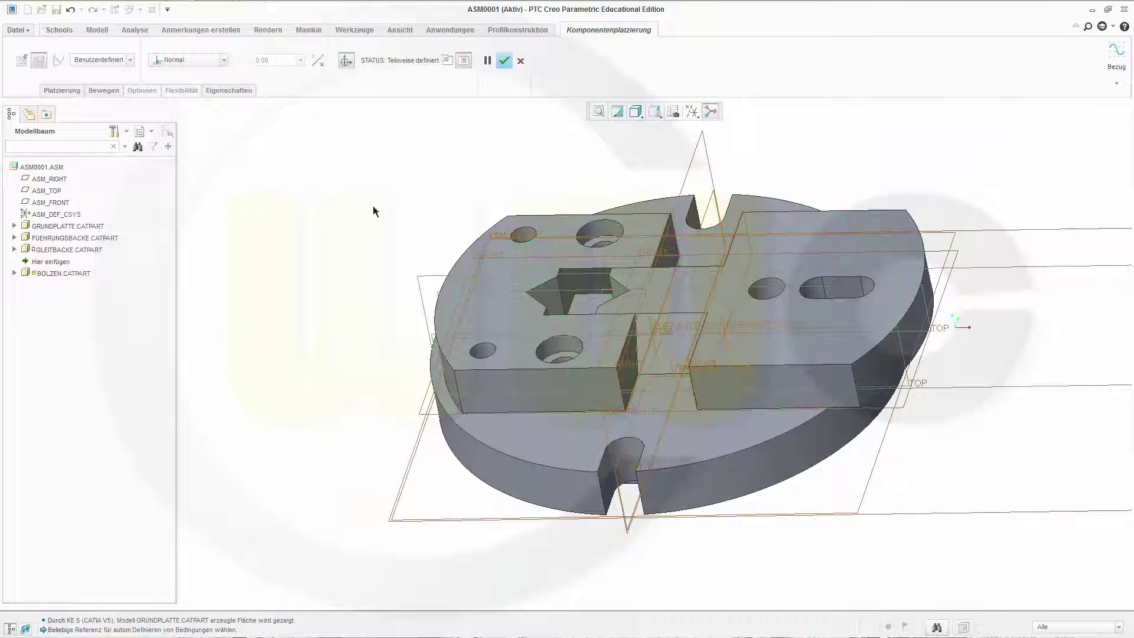
pyautogui.click(224, 61)
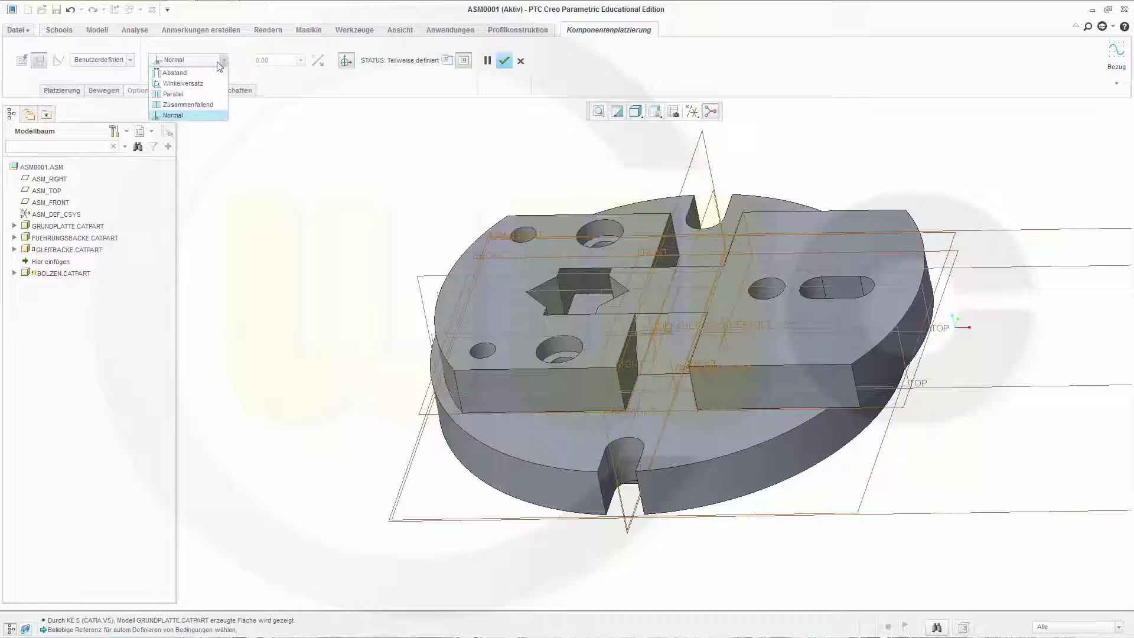
pyautogui.click(188, 104)
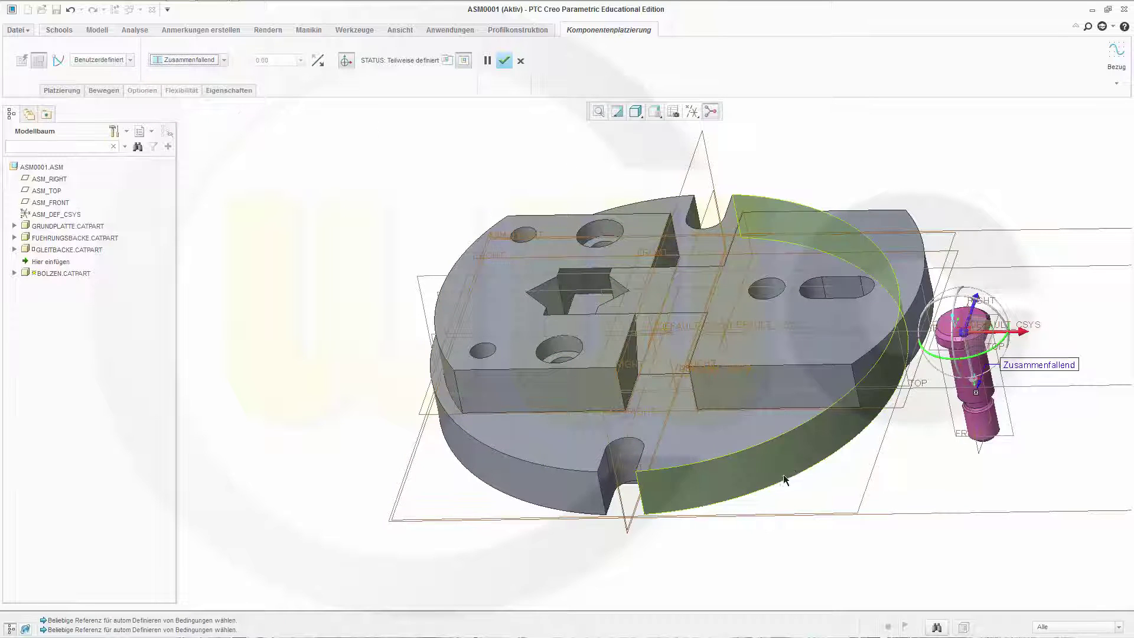
# - Seat the bolt's cylinder coincident in the plate hole until fully defined
pyautogui.scroll(3, 1047, 491)
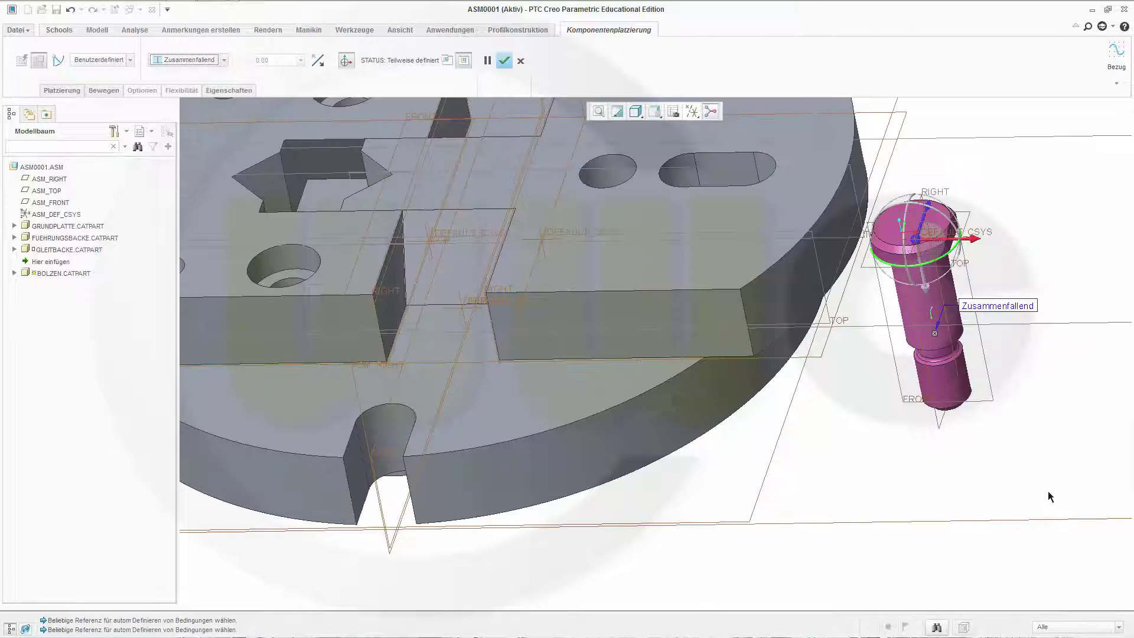
pyautogui.click(943, 392)
pyautogui.moveTo(856, 504); pyautogui.dragTo(829, 418, button='middle')
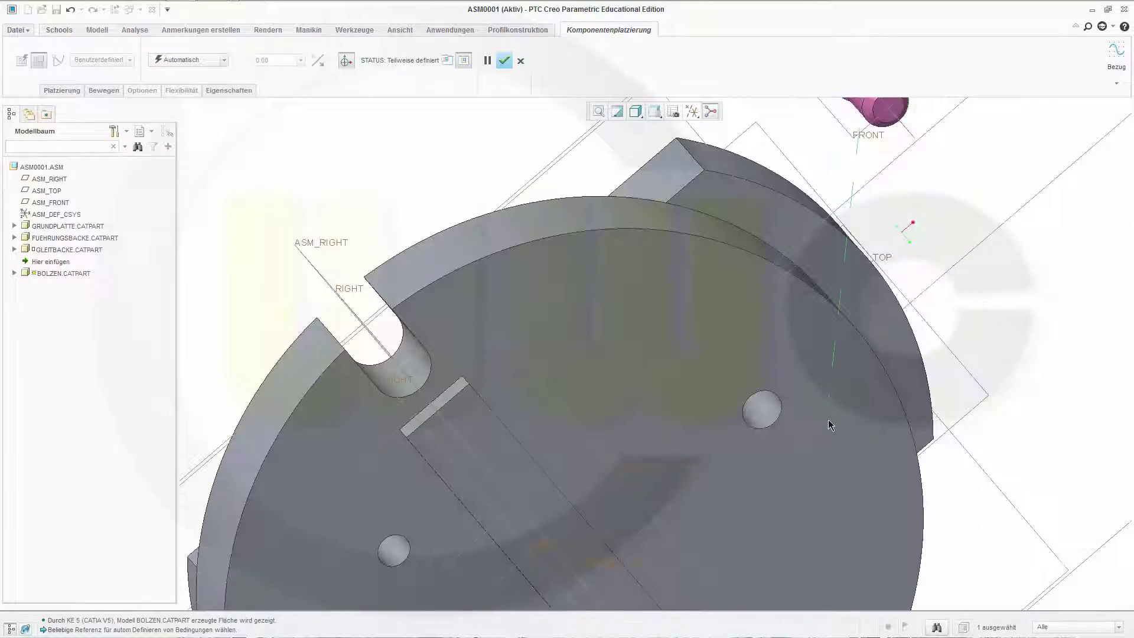
pyautogui.click(771, 420)
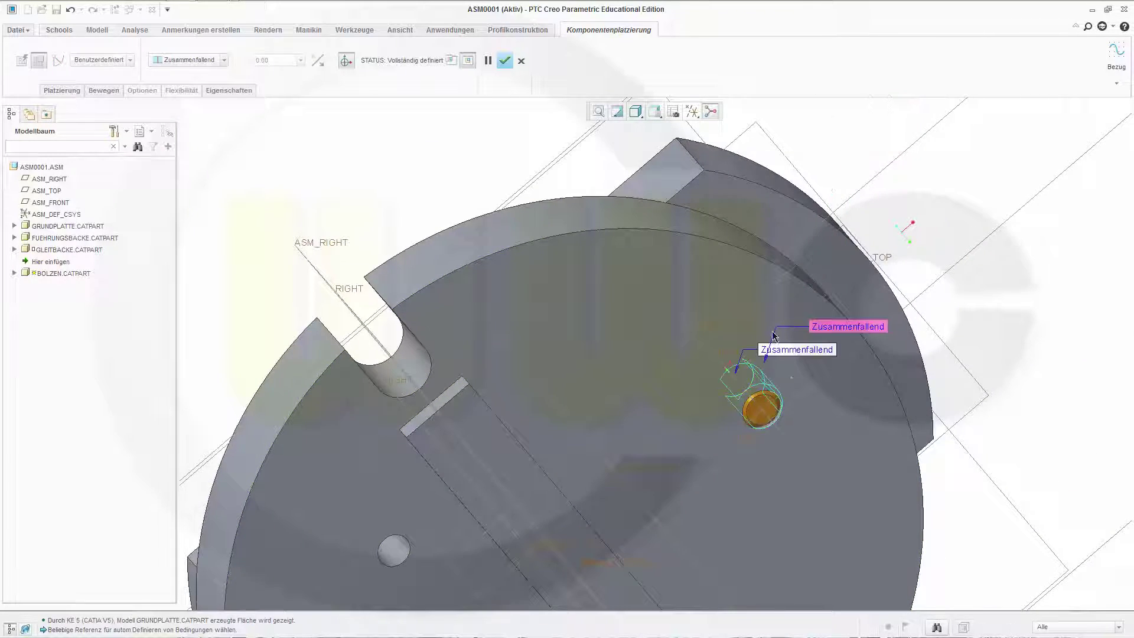
pyautogui.moveTo(774, 335); pyautogui.dragTo(741, 278, button='middle')
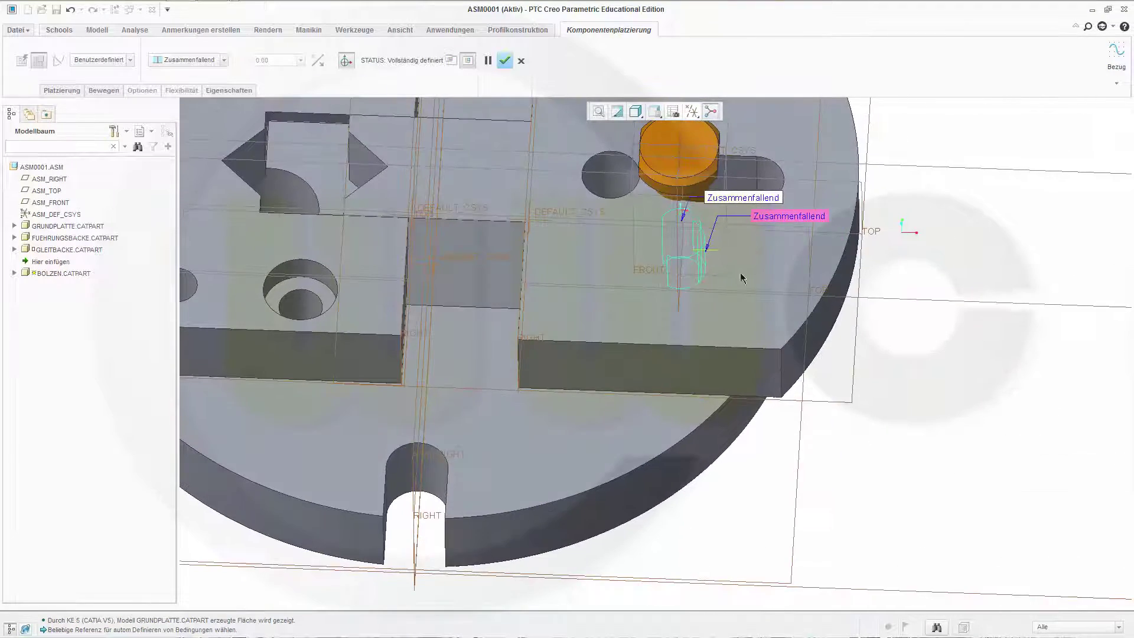
pyautogui.click(618, 111)
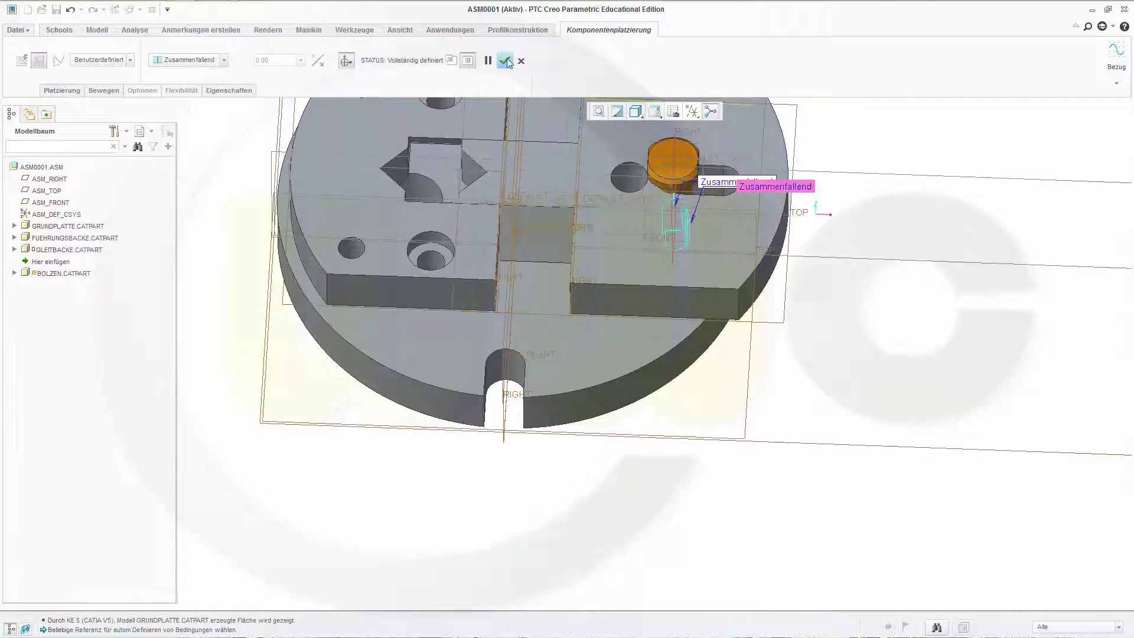
# - Confirm the bolt placement, then insert Spannhebel.CATPart (CATIA V5) from D:\you tube modelle\Spannvorrichtung
pyautogui.click(505, 60)
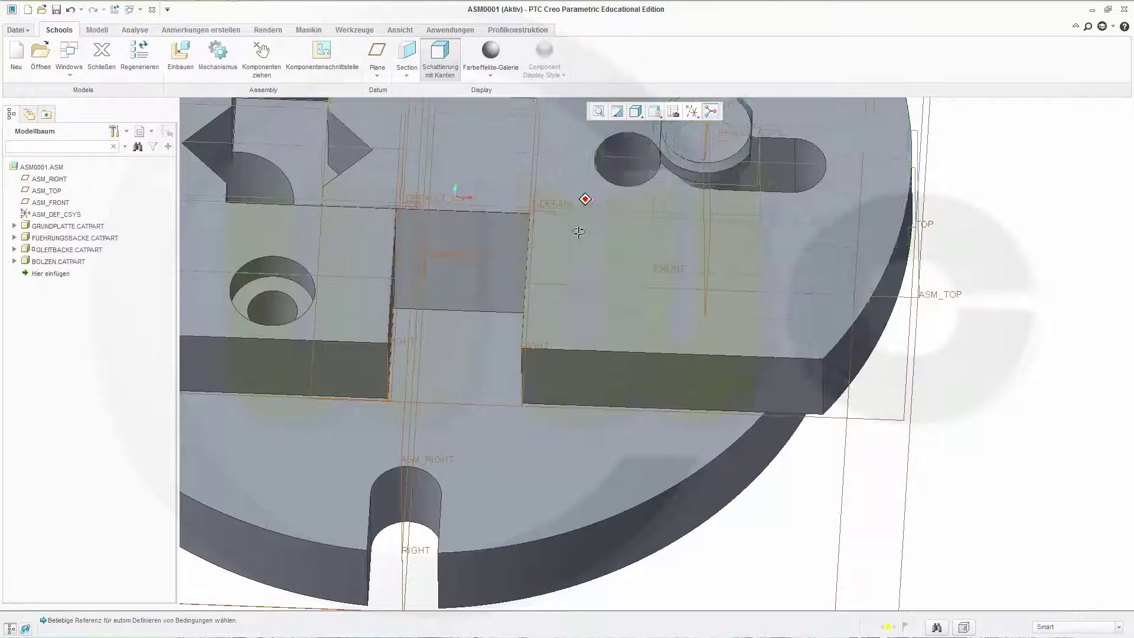
pyautogui.moveTo(577, 233)
pyautogui.mouseDown(button='middle')
pyautogui.moveTo(636, 387)
pyautogui.moveTo(614, 322)
pyautogui.mouseUp(button='middle')
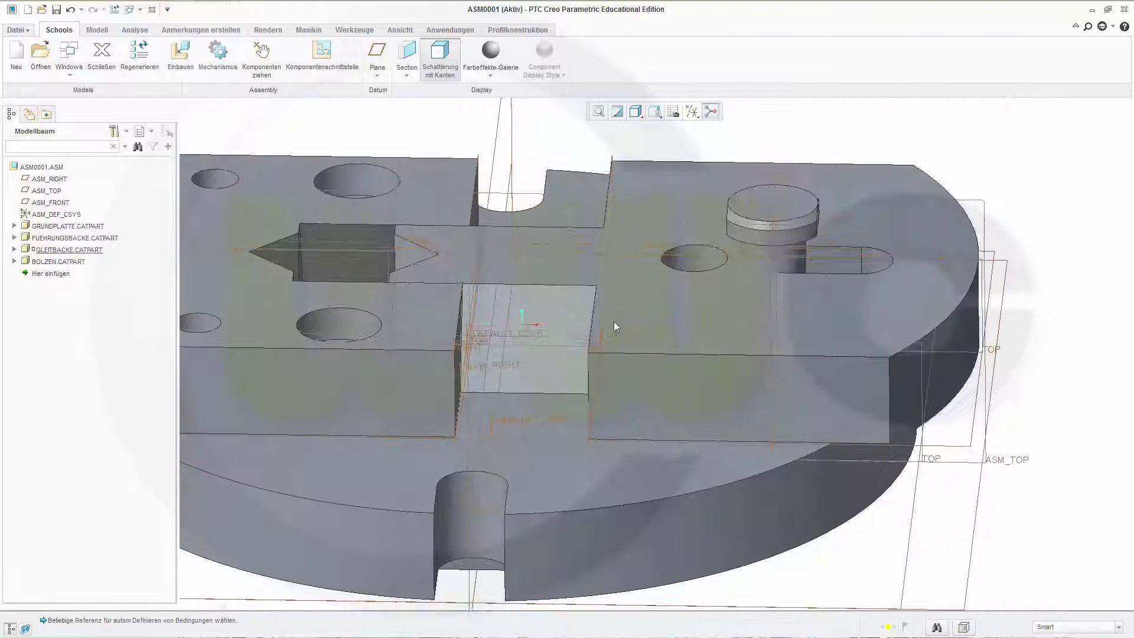
pyautogui.click(180, 54)
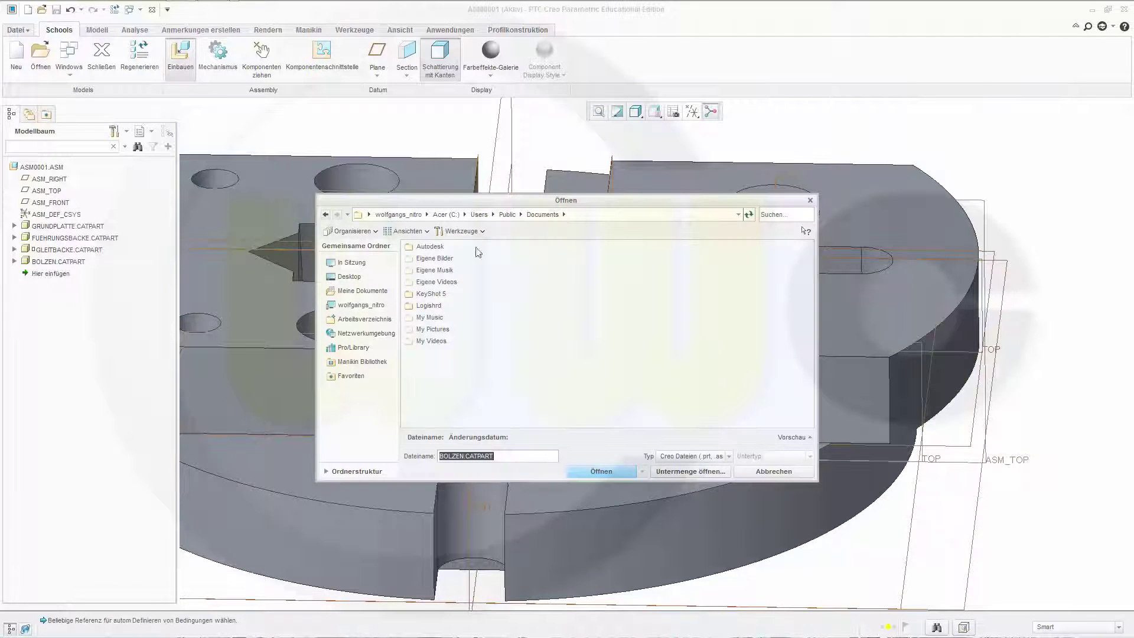
pyautogui.click(373, 307)
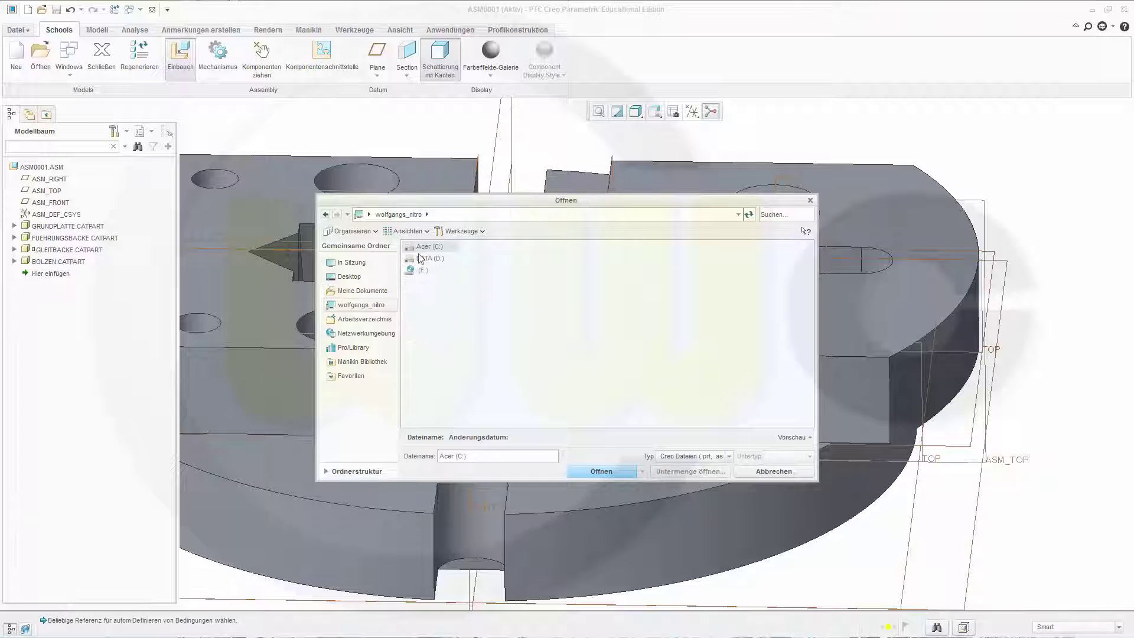
pyautogui.doubleClick(421, 259)
pyautogui.doubleClick(449, 329)
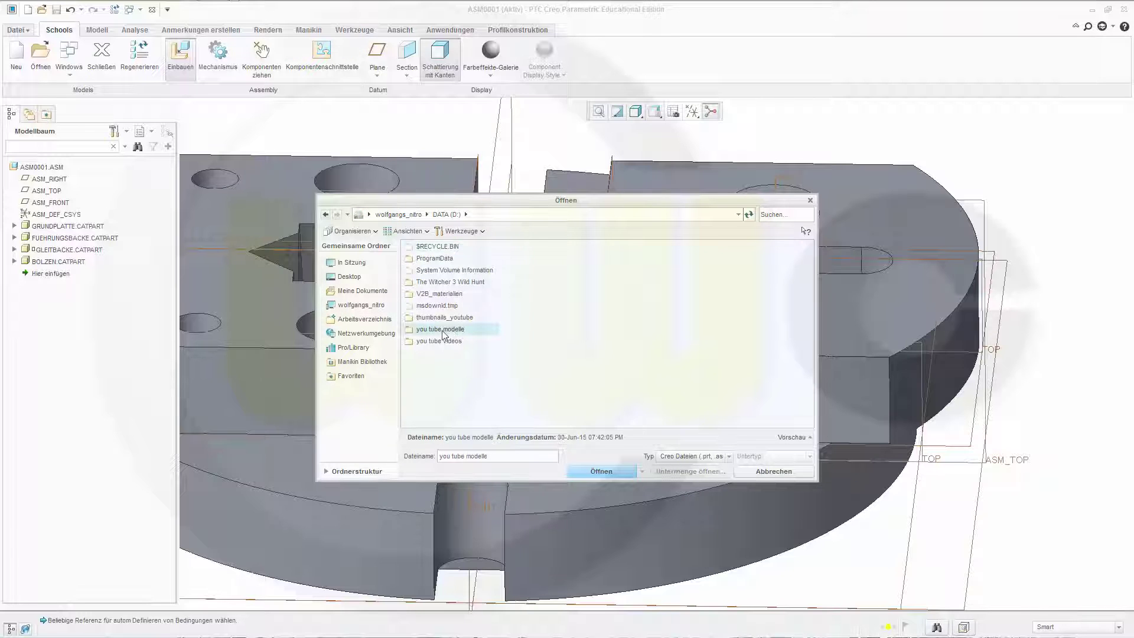
pyautogui.doubleClick(456, 261)
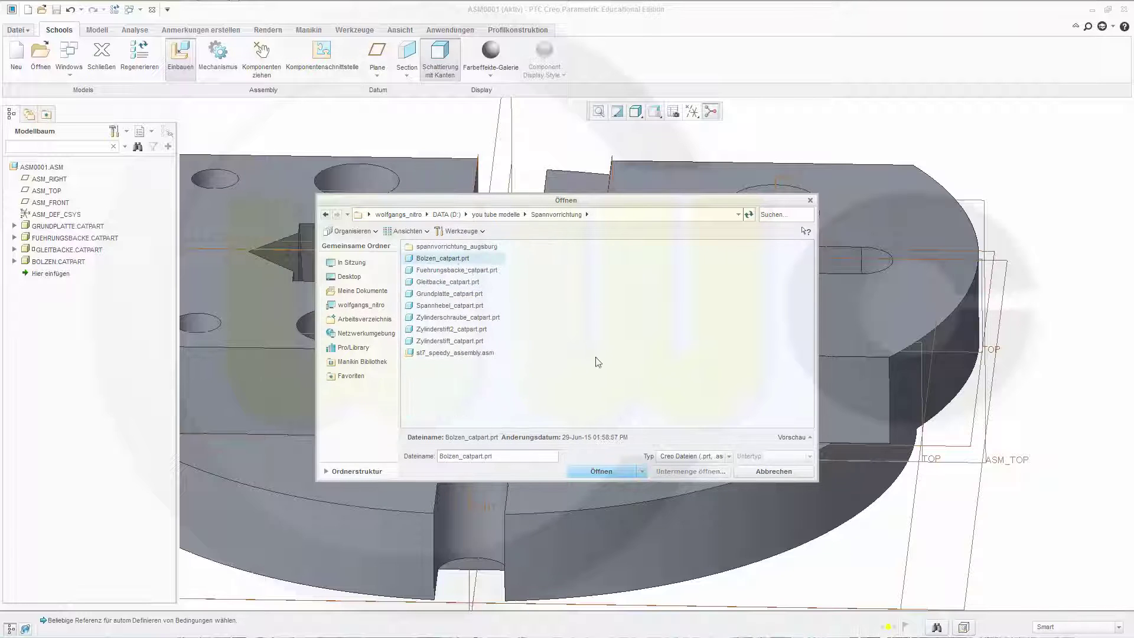
pyautogui.click(728, 454)
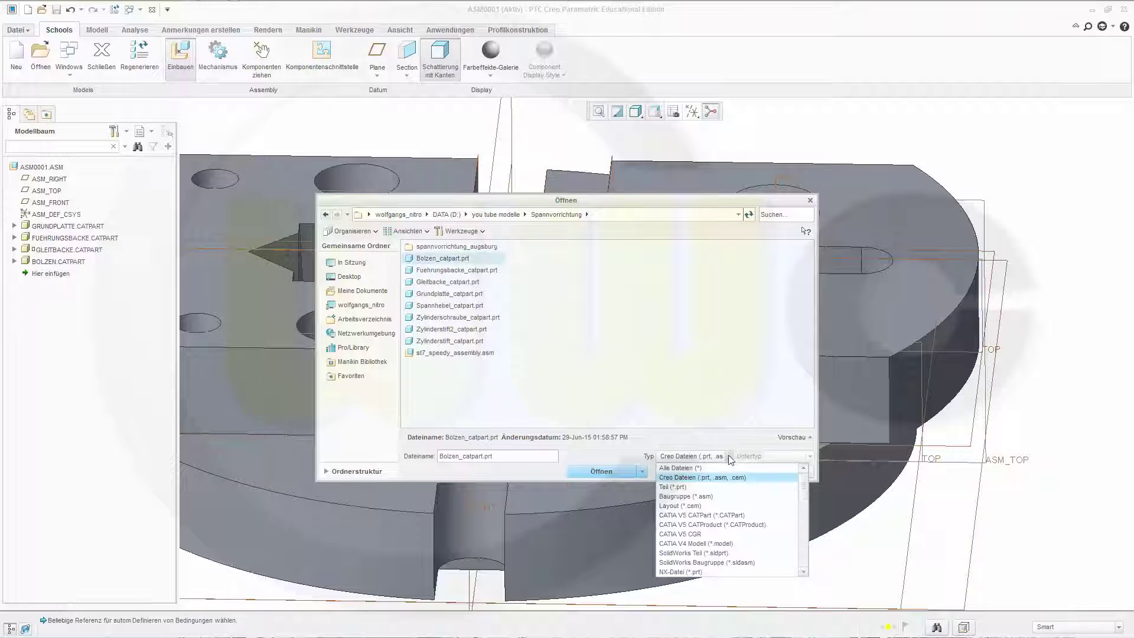
pyautogui.click(736, 519)
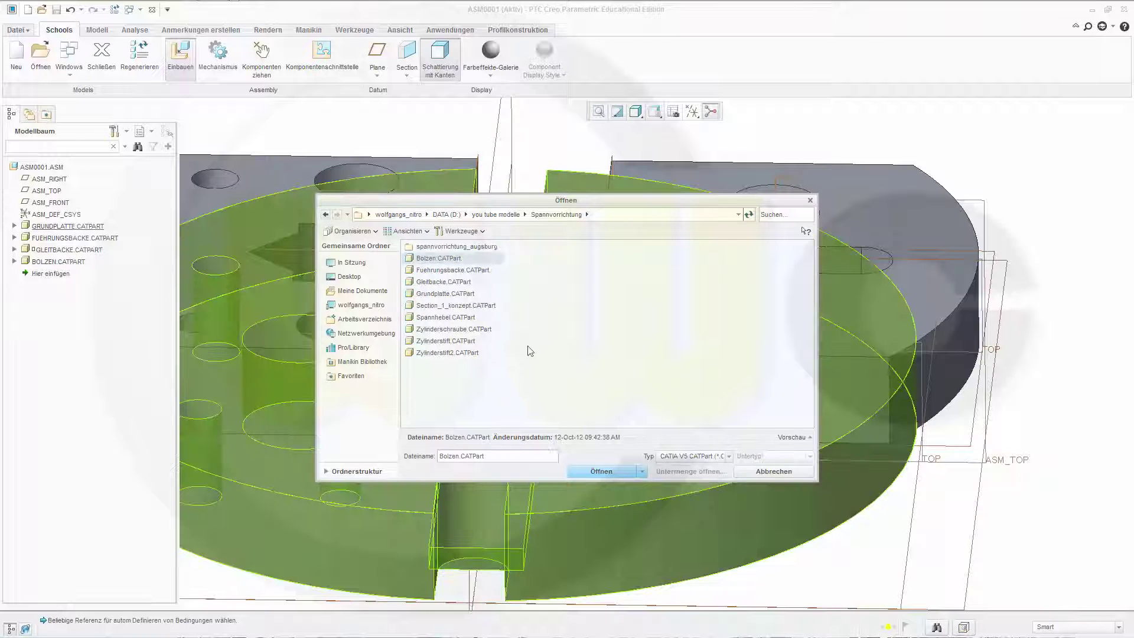
pyautogui.click(444, 319)
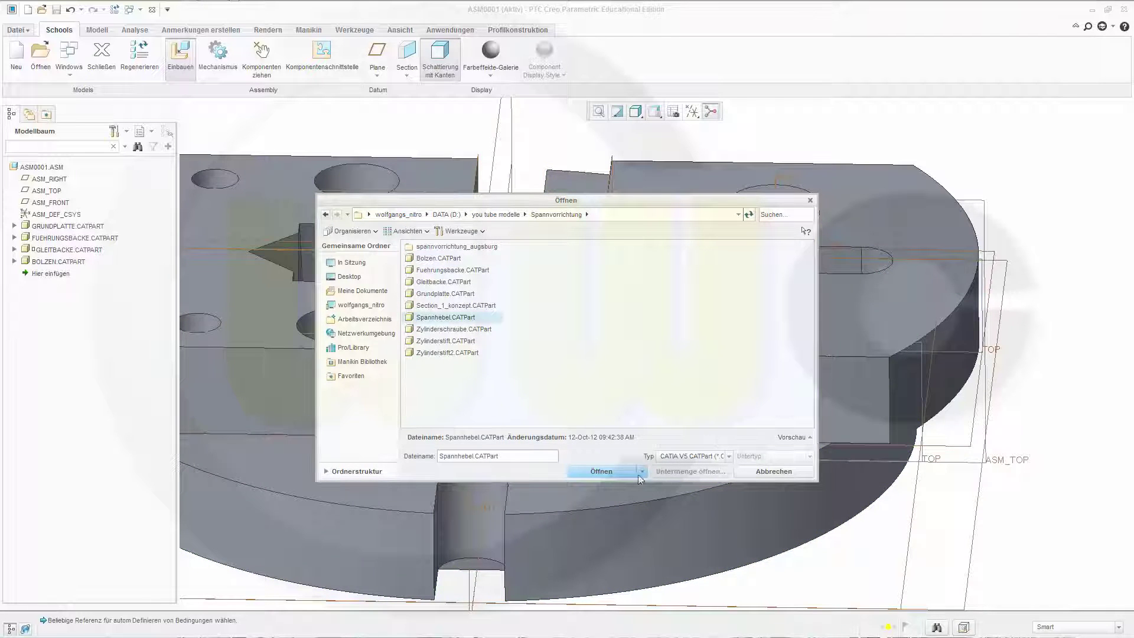
pyautogui.click(620, 471)
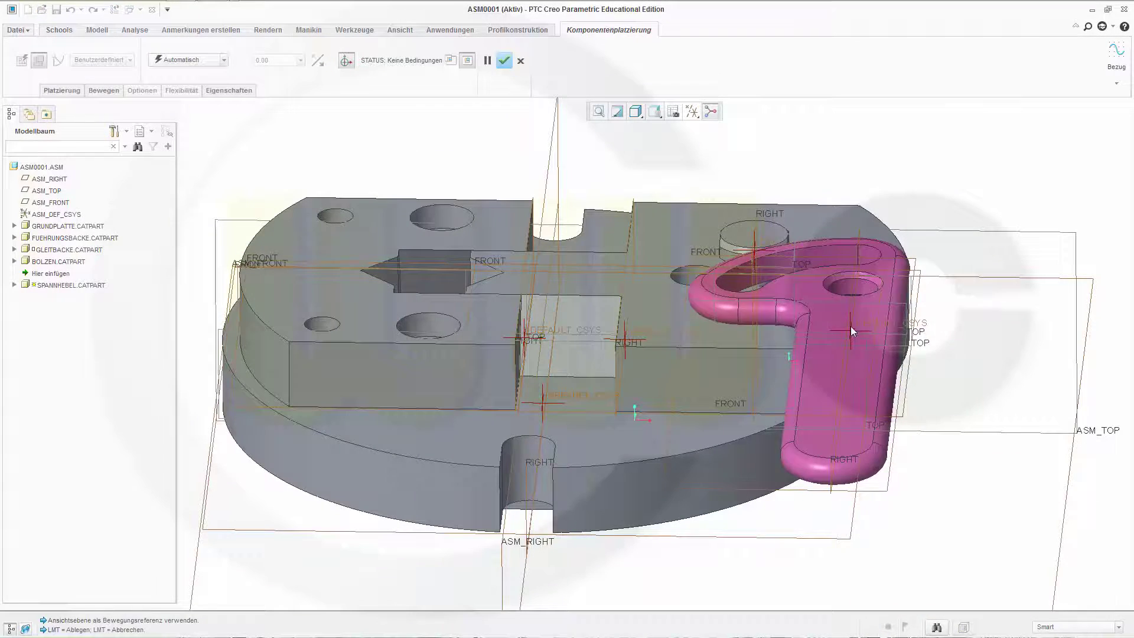
# - Make the lever's flat face coincident with the sliding jaw face
pyautogui.keyDown('ctrl'); pyautogui.keyDown('alt'); pyautogui.moveTo(851, 326); pyautogui.dragTo(928, 170, button='middle'); pyautogui.keyUp('alt'); pyautogui.keyUp('ctrl')
pyautogui.scroll(-5, 928, 170)
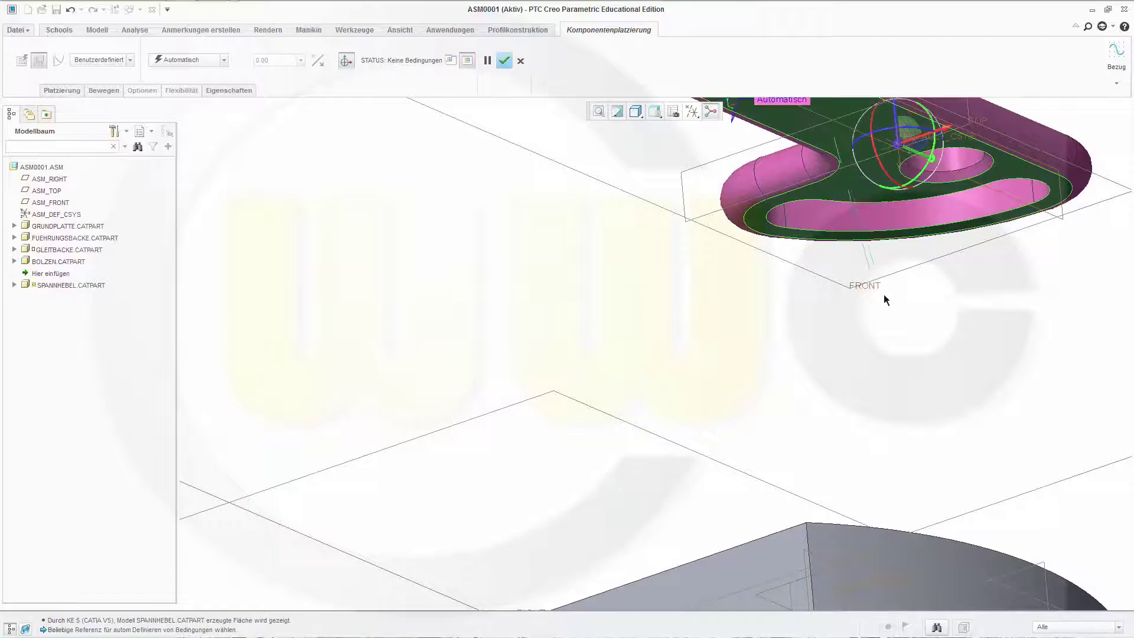
pyautogui.scroll(4, 886, 299)
pyautogui.moveTo(929, 360); pyautogui.dragTo(870, 404, button='middle')
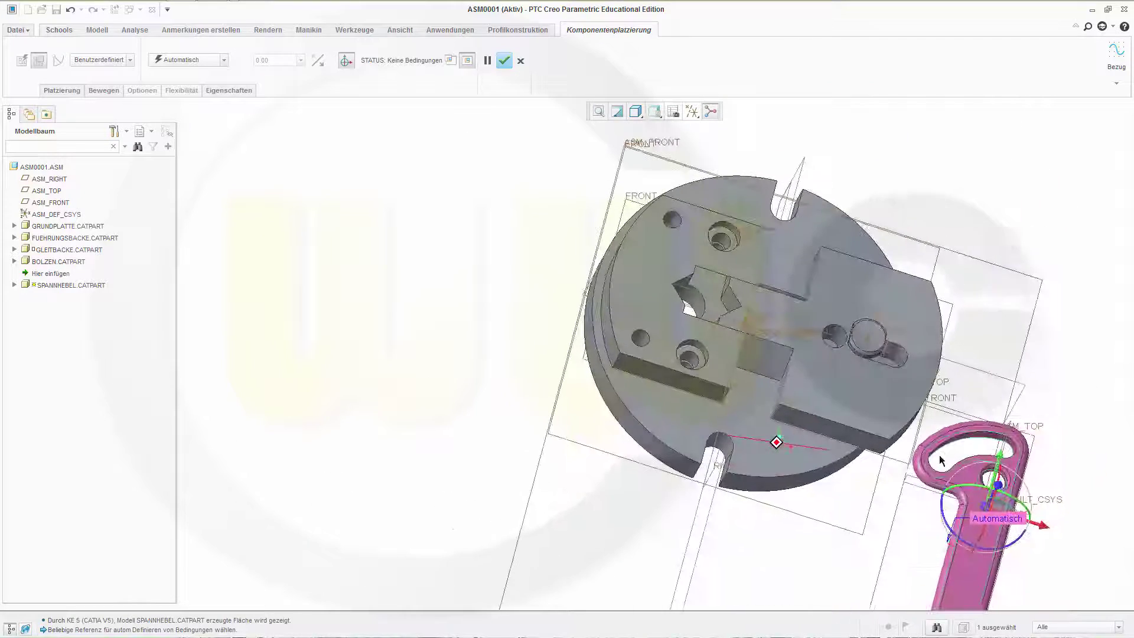
pyautogui.click(866, 405)
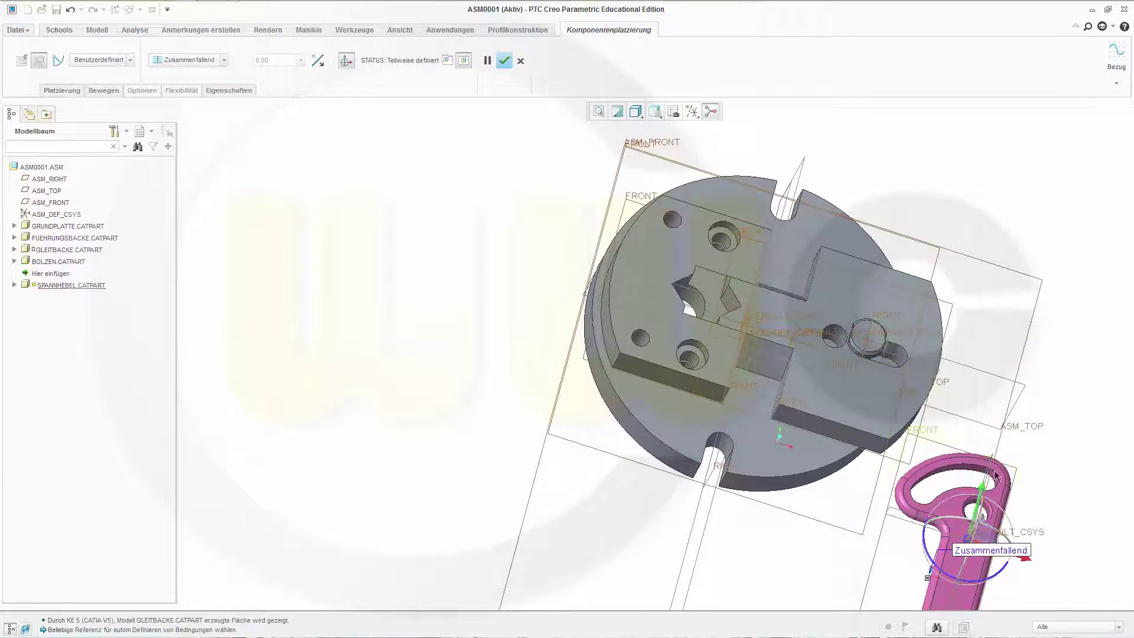
# - Make the lever's hole coincident with the bolt pin
pyautogui.scroll(-2, 995, 475)
pyautogui.scroll(-4, 986, 484)
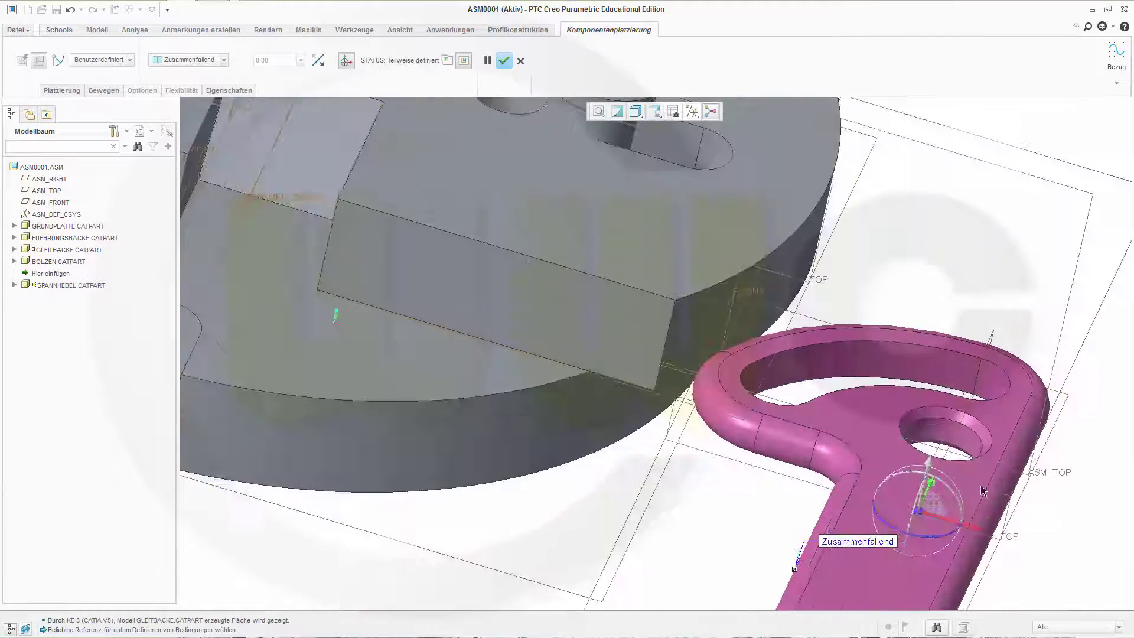
pyautogui.scroll(-2, 980, 484)
pyautogui.click(958, 435)
pyautogui.scroll(4, 849, 288)
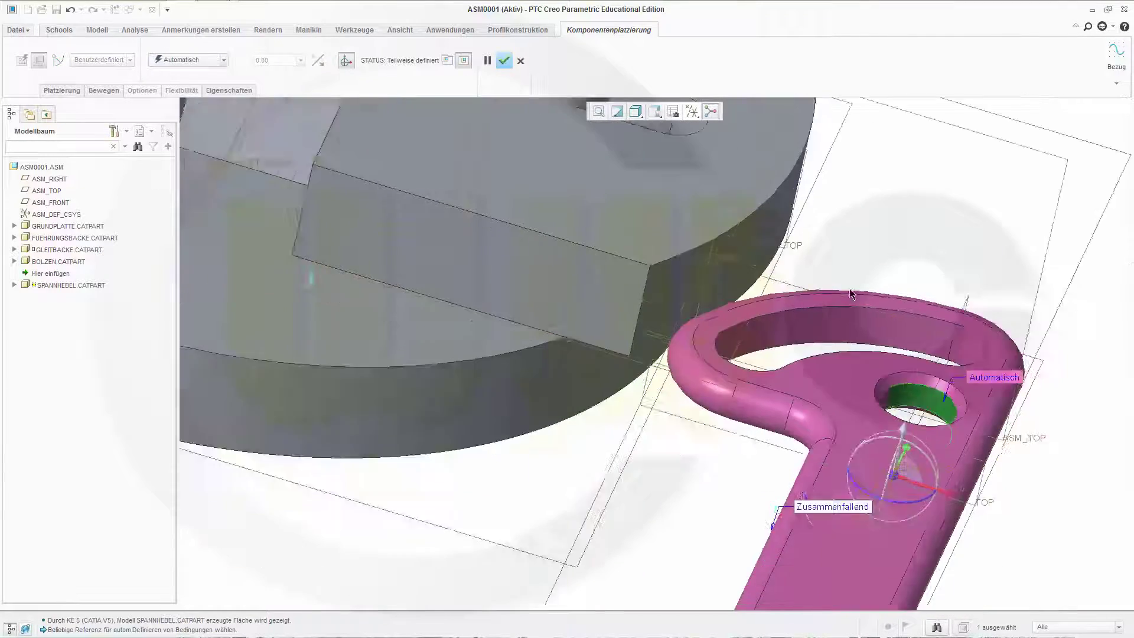
pyautogui.scroll(-2, 711, 162)
pyautogui.scroll(-3, 711, 163)
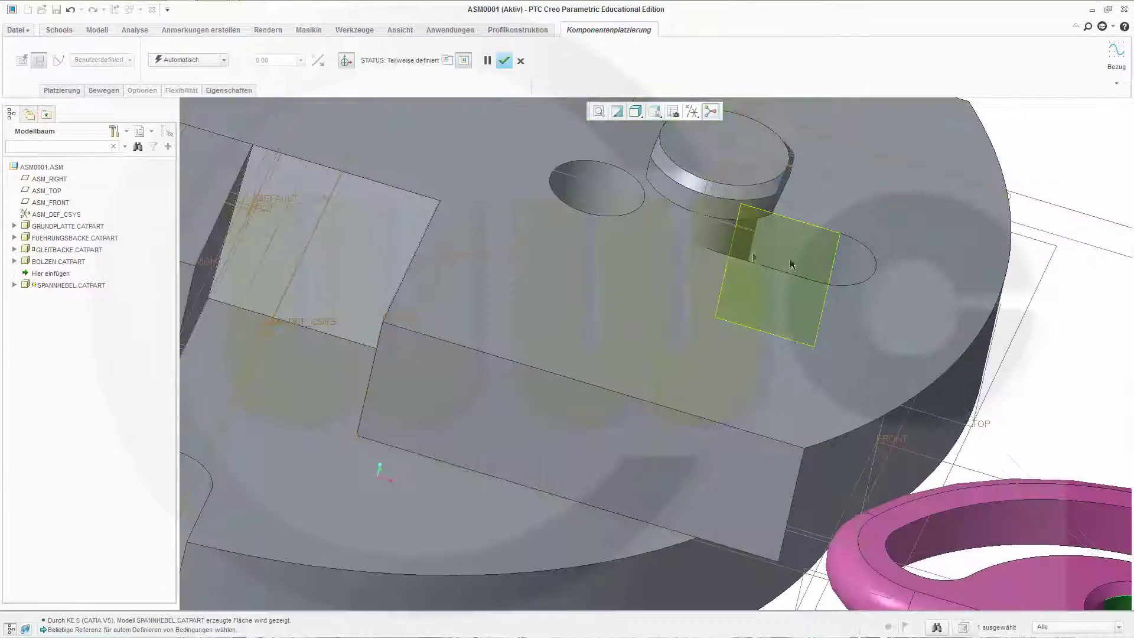
pyautogui.click(720, 245)
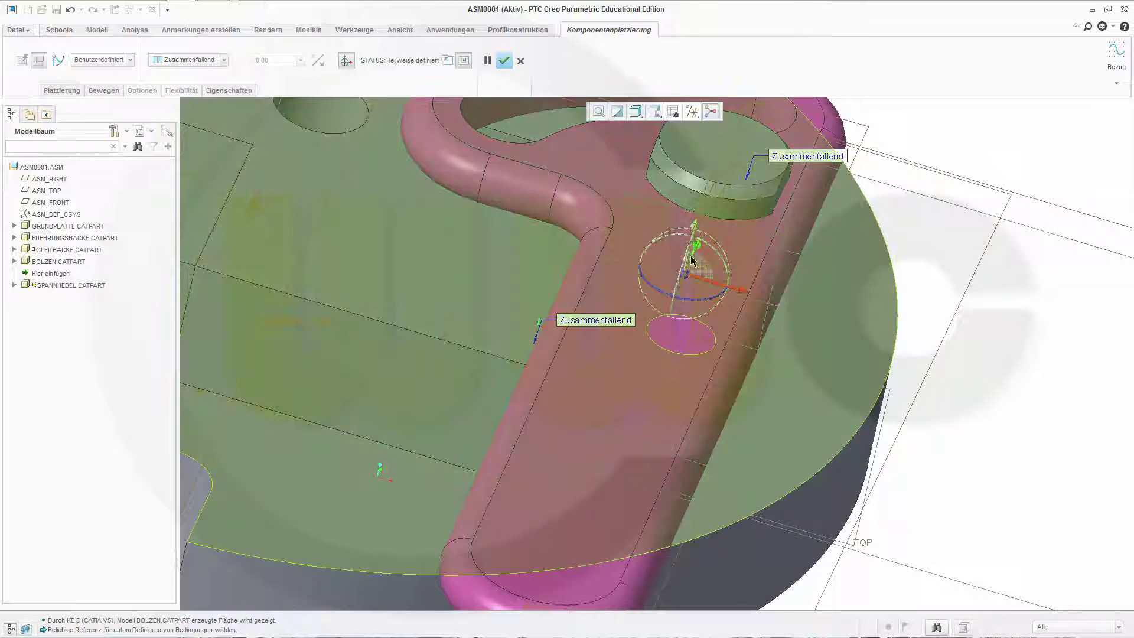
# - Finish the lever placement and inspect the assembly from the standard orientation
pyautogui.click(504, 61)
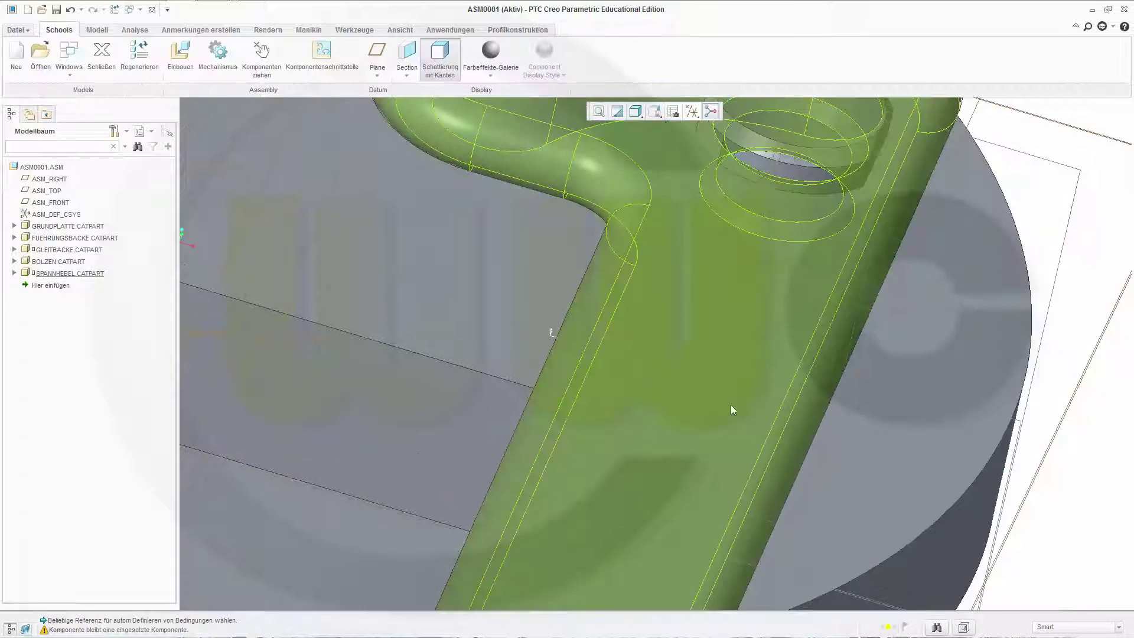
pyautogui.hotkey('ctrl', 'd')
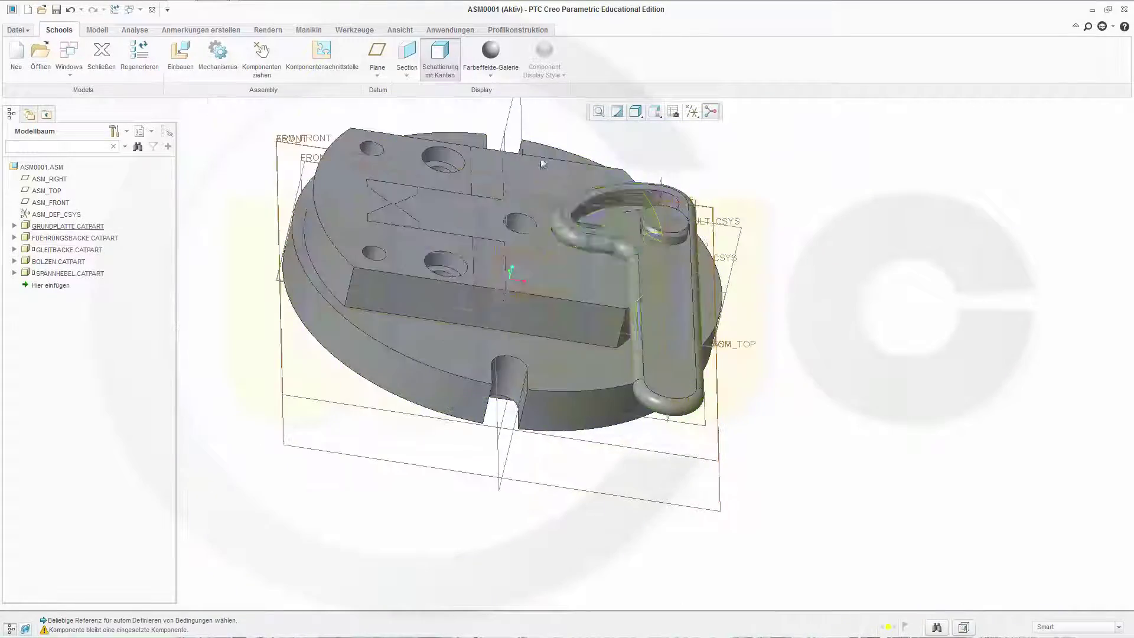
pyautogui.moveTo(516, 165); pyautogui.dragTo(536, 177, button='middle')
pyautogui.scroll(8, 536, 177)
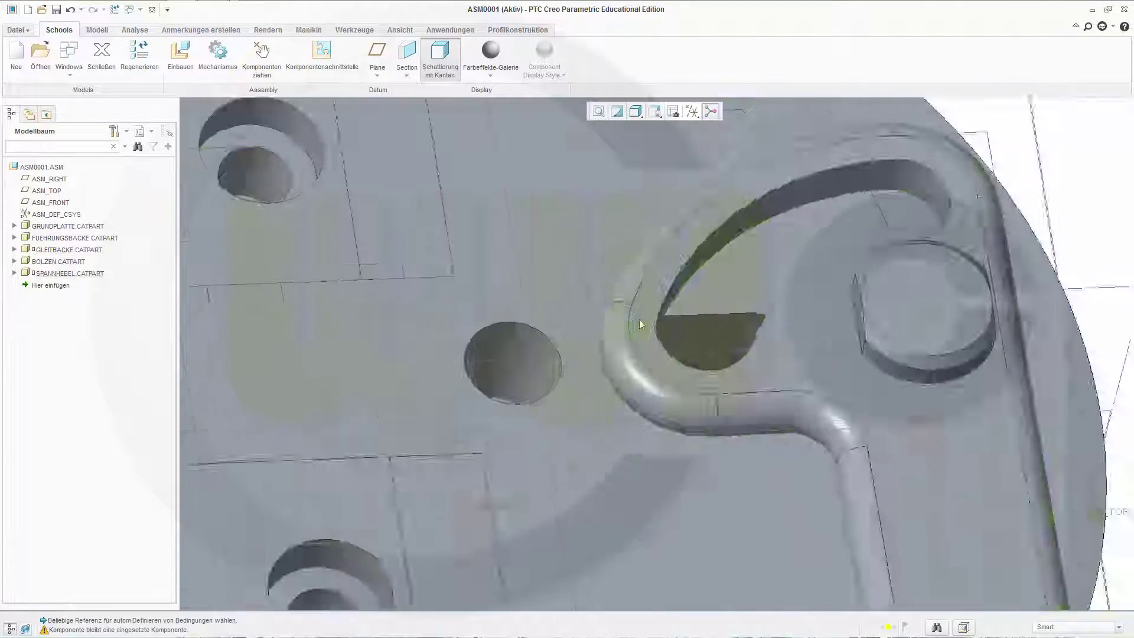
pyautogui.hotkey('ctrl', 'd')
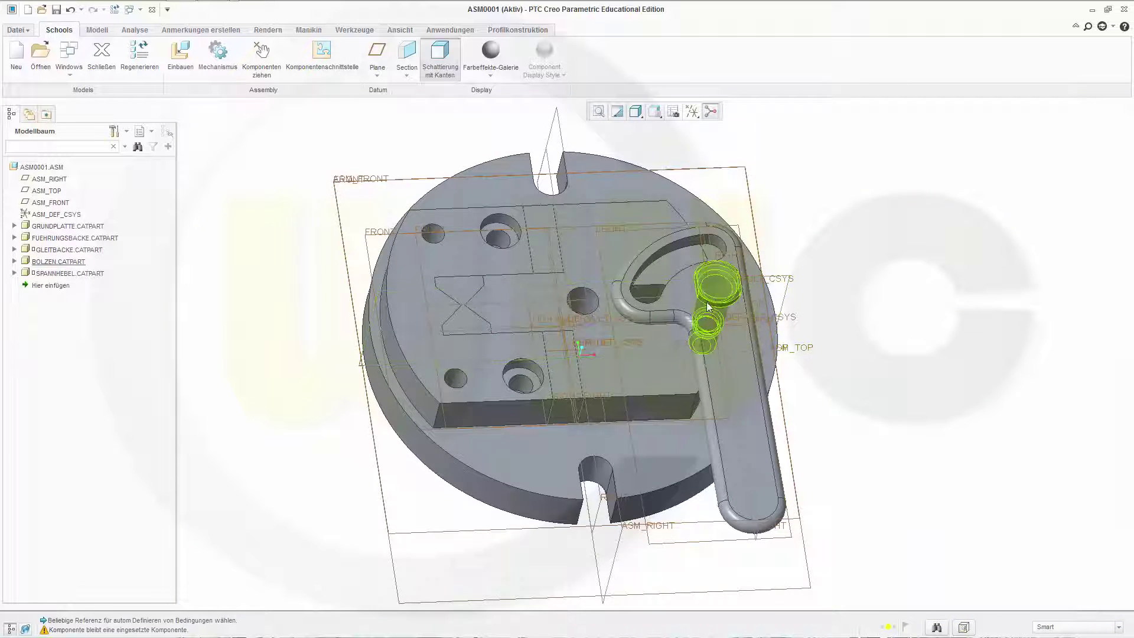
pyautogui.click(262, 66)
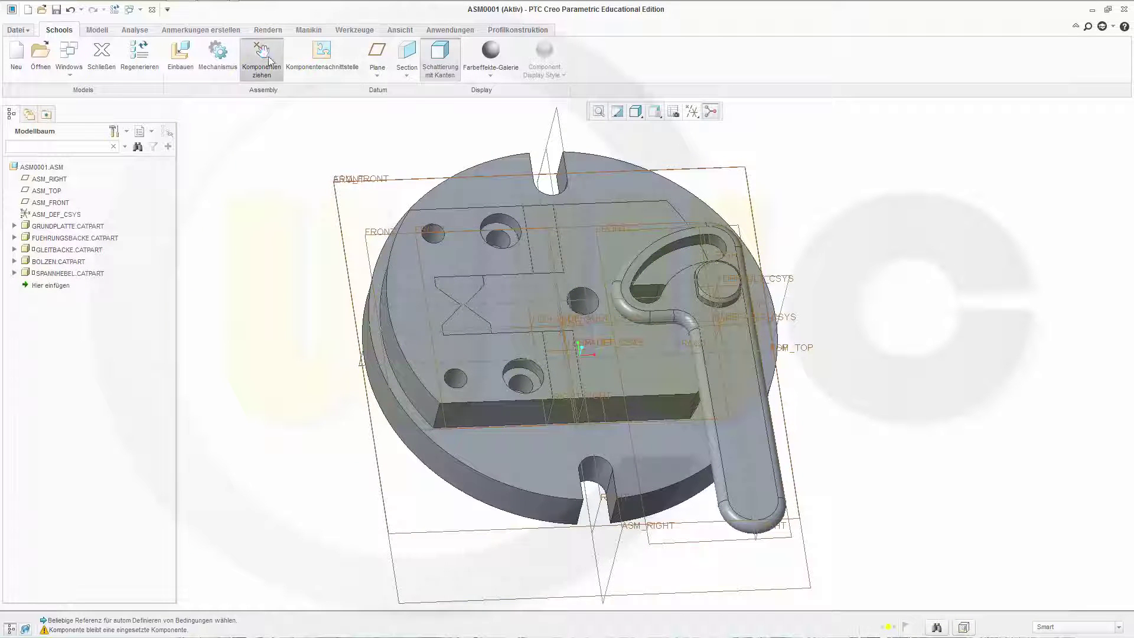
# - Drag the sliding jaw to a new spot along its slot, then close the dragging tool
pyautogui.click(626, 217)
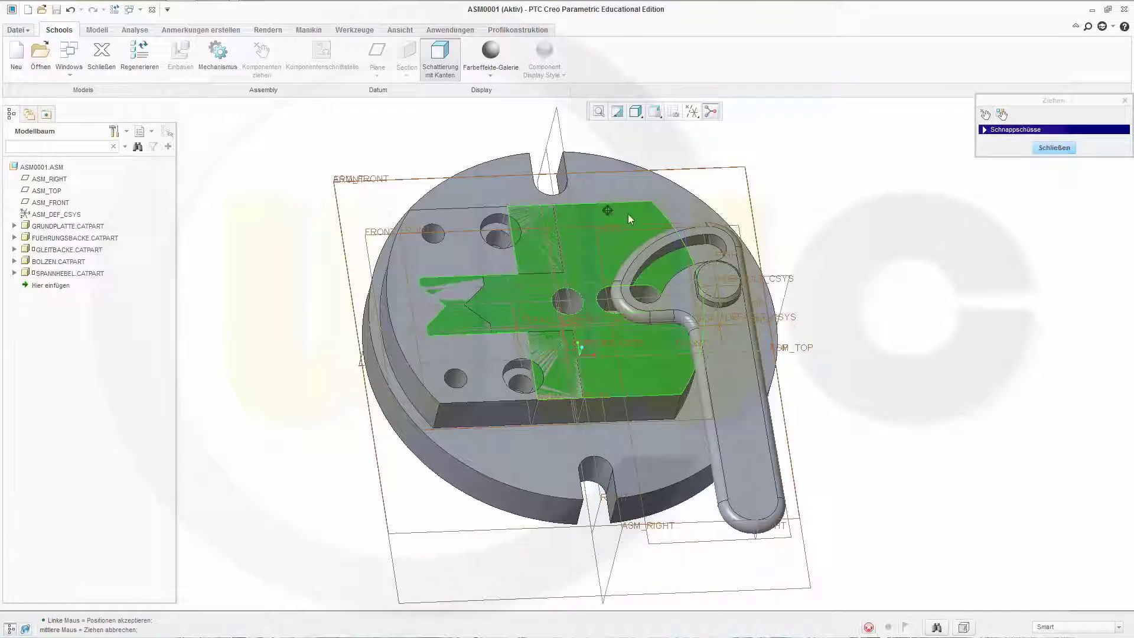
pyautogui.click(688, 212)
pyautogui.click(1052, 190)
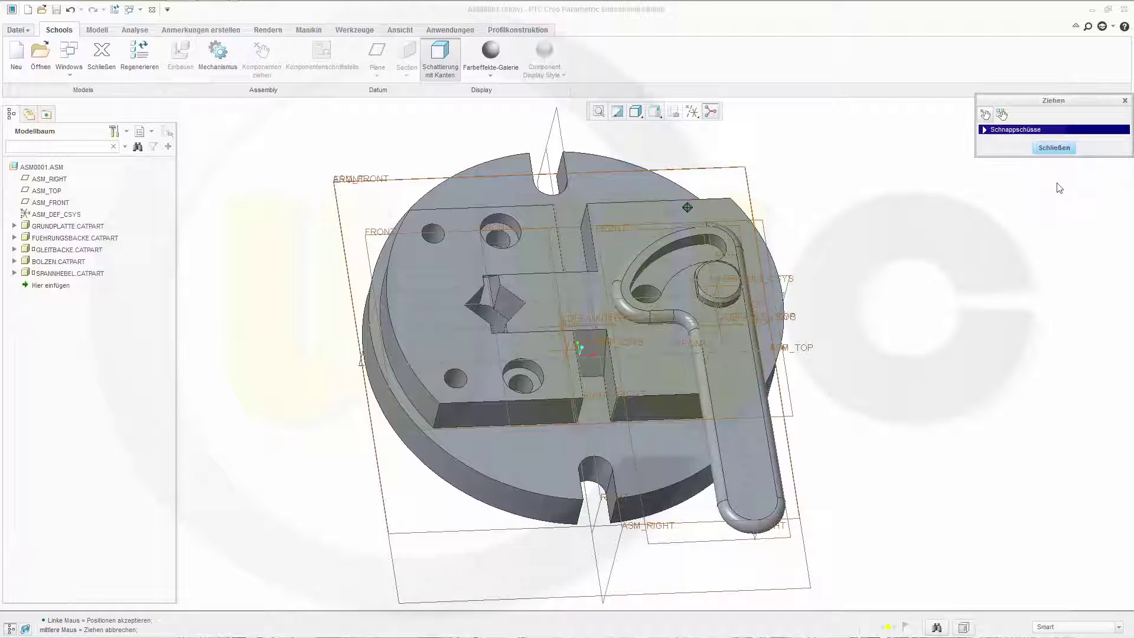
pyautogui.click(1054, 147)
pyautogui.moveTo(858, 264); pyautogui.dragTo(555, 348, button='middle')
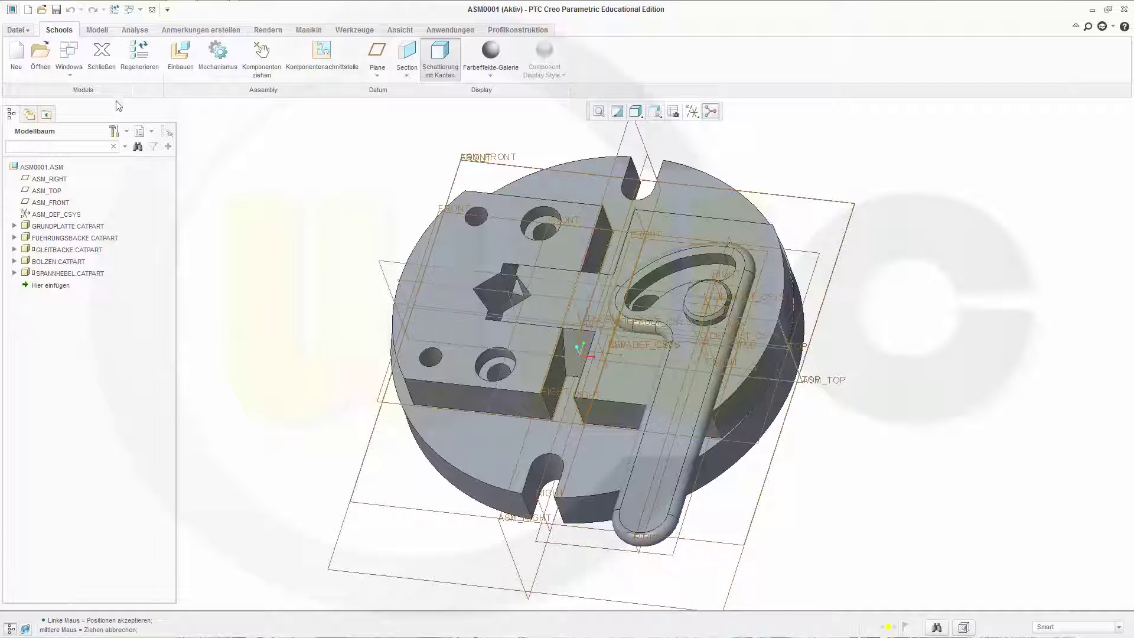
# - Insert Zylinderstift2.CATPart from D:\you tube modelle\Spannvorrichtung, filtering for CATIA V5 CATPart files
pyautogui.click(179, 61)
pyautogui.click(361, 305)
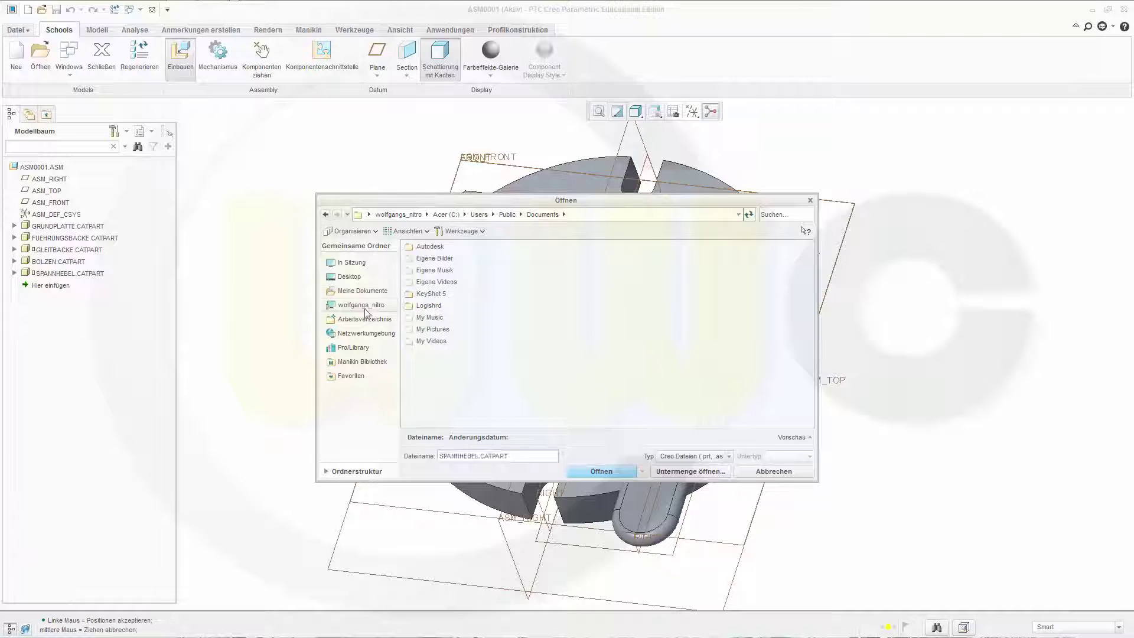
pyautogui.doubleClick(429, 259)
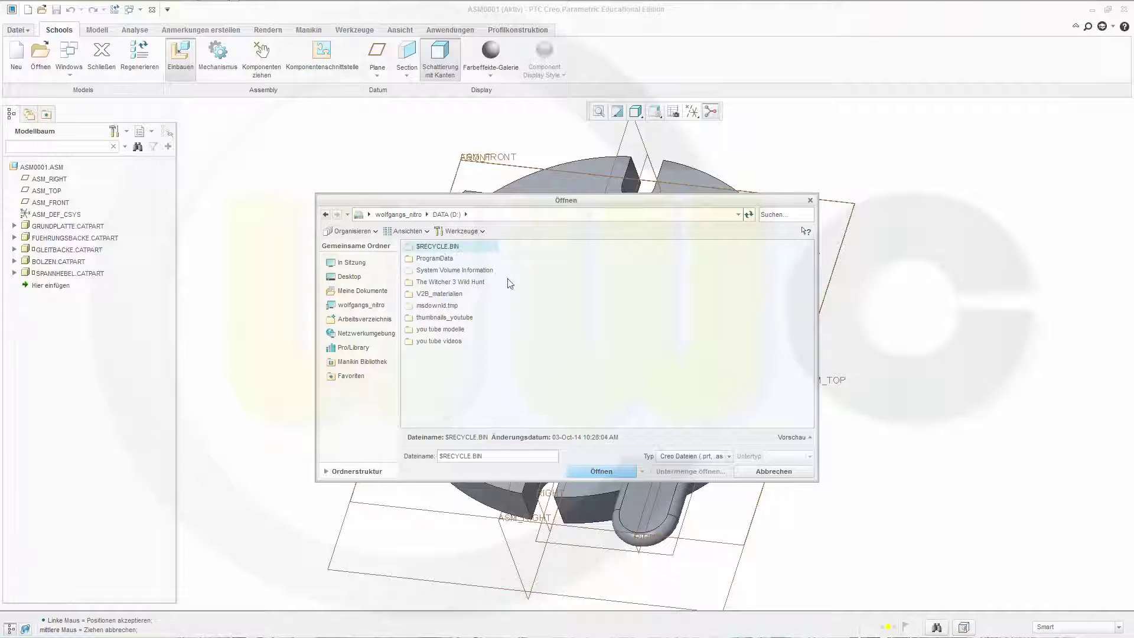
pyautogui.doubleClick(455, 329)
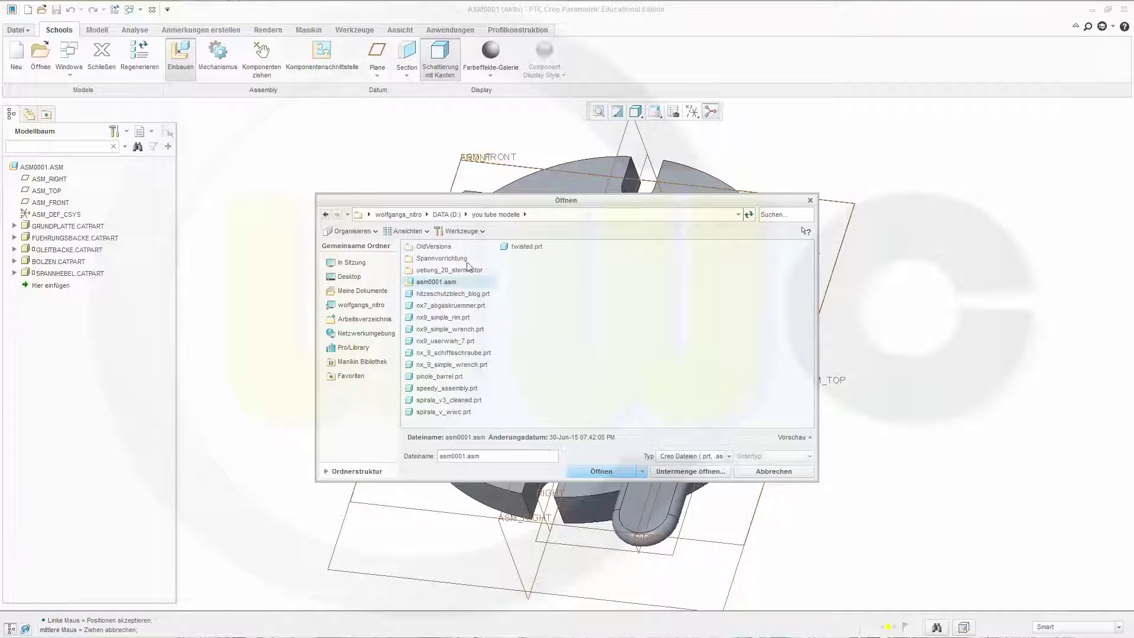
pyautogui.click(447, 260)
pyautogui.doubleClick(447, 260)
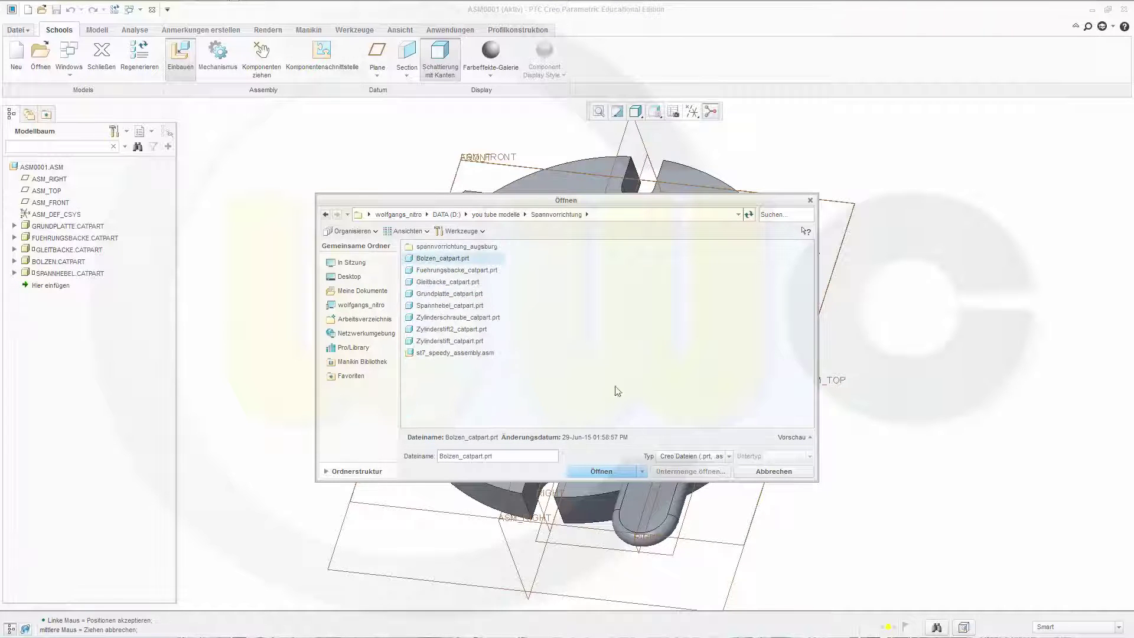
pyautogui.click(730, 456)
pyautogui.click(737, 519)
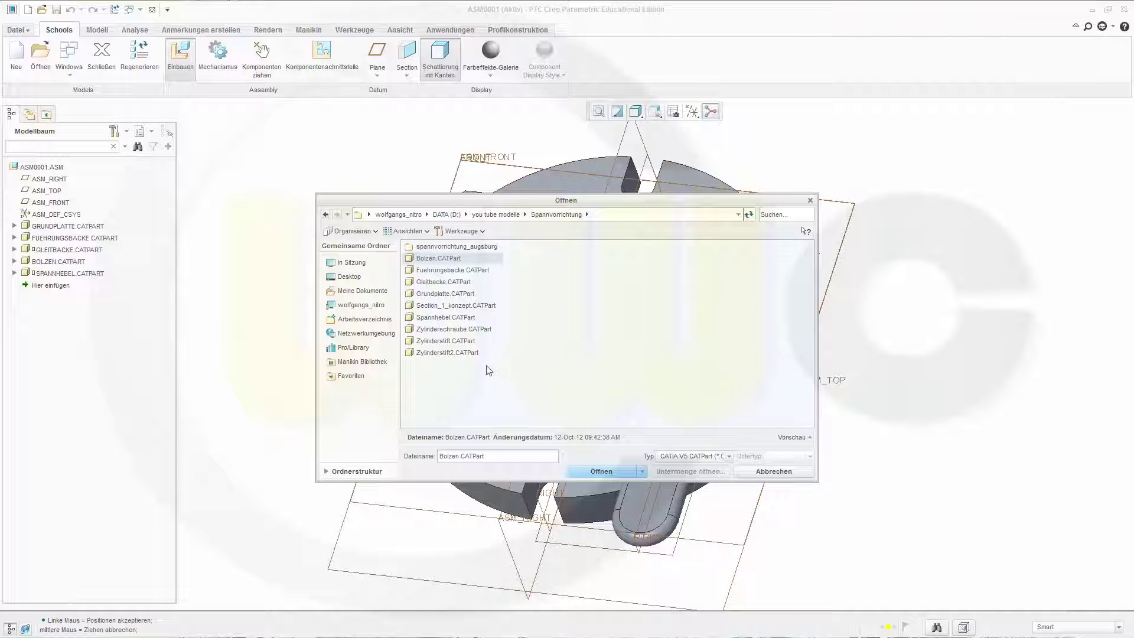
pyautogui.click(451, 353)
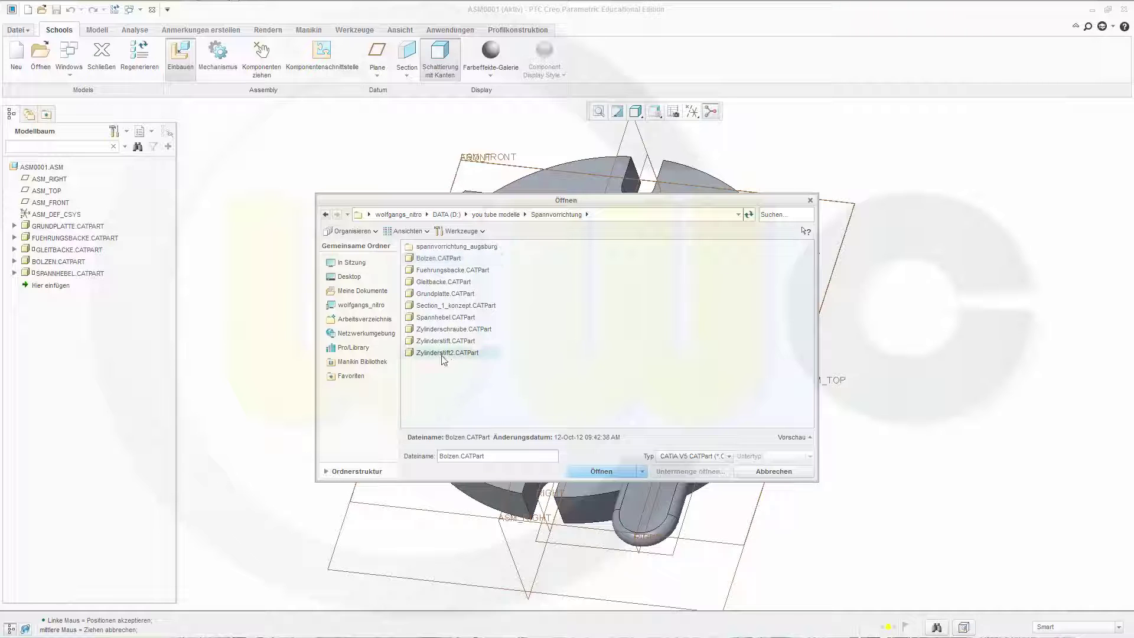
pyautogui.click(602, 471)
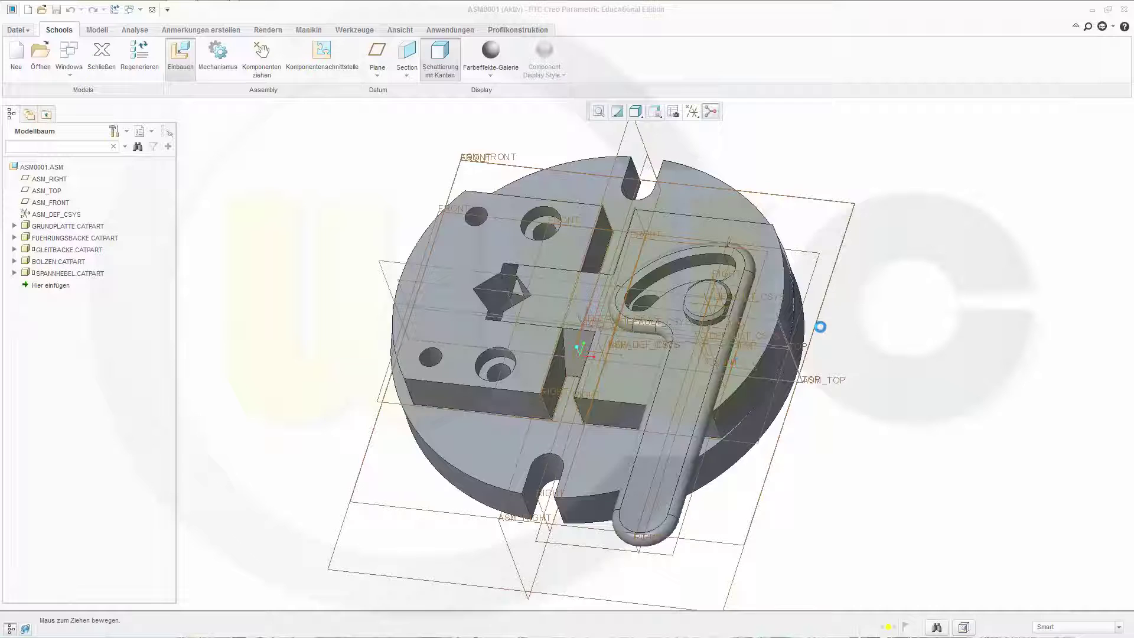
# - Drop the pin into the view and make it coincident with the plate hole
pyautogui.click(867, 239)
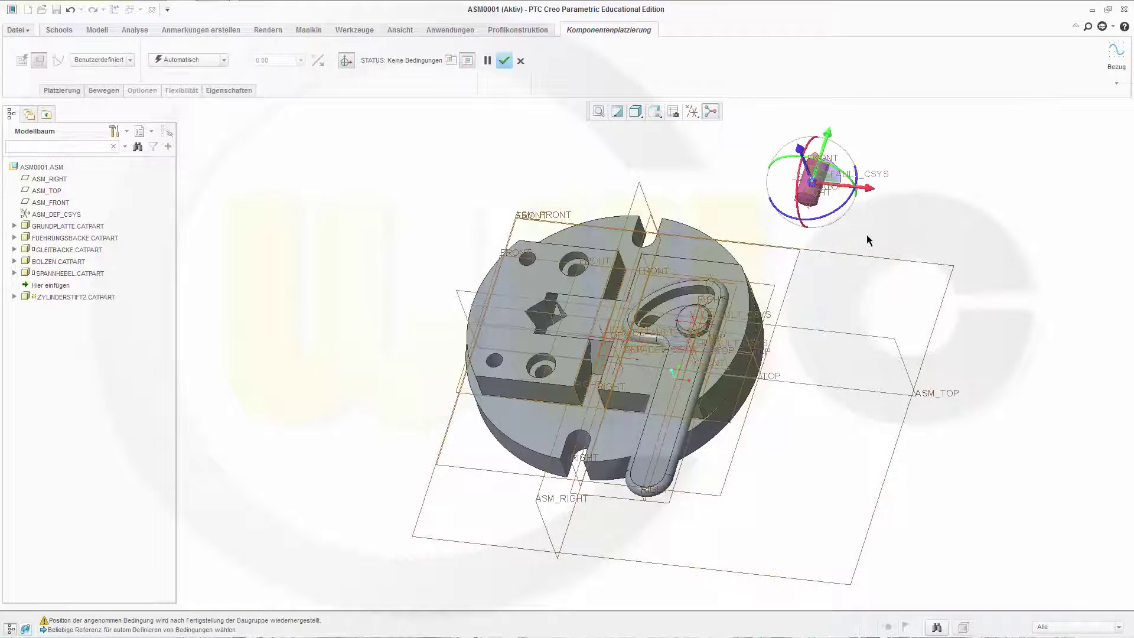
pyautogui.scroll(5, 856, 157)
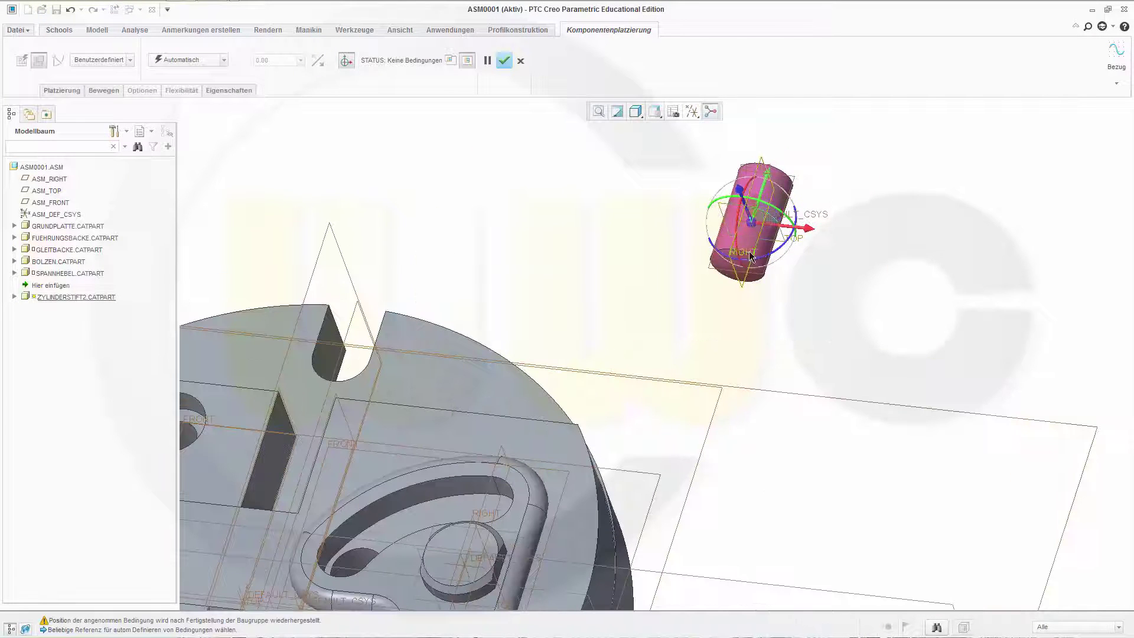
pyautogui.scroll(-4, 666, 423)
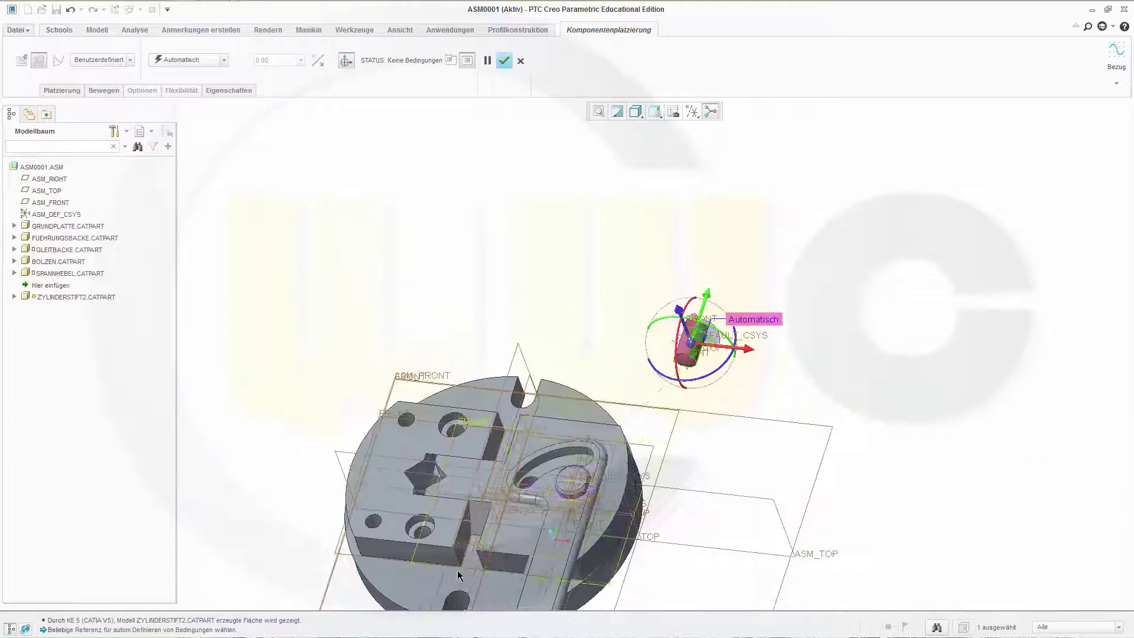
pyautogui.scroll(6, 494, 517)
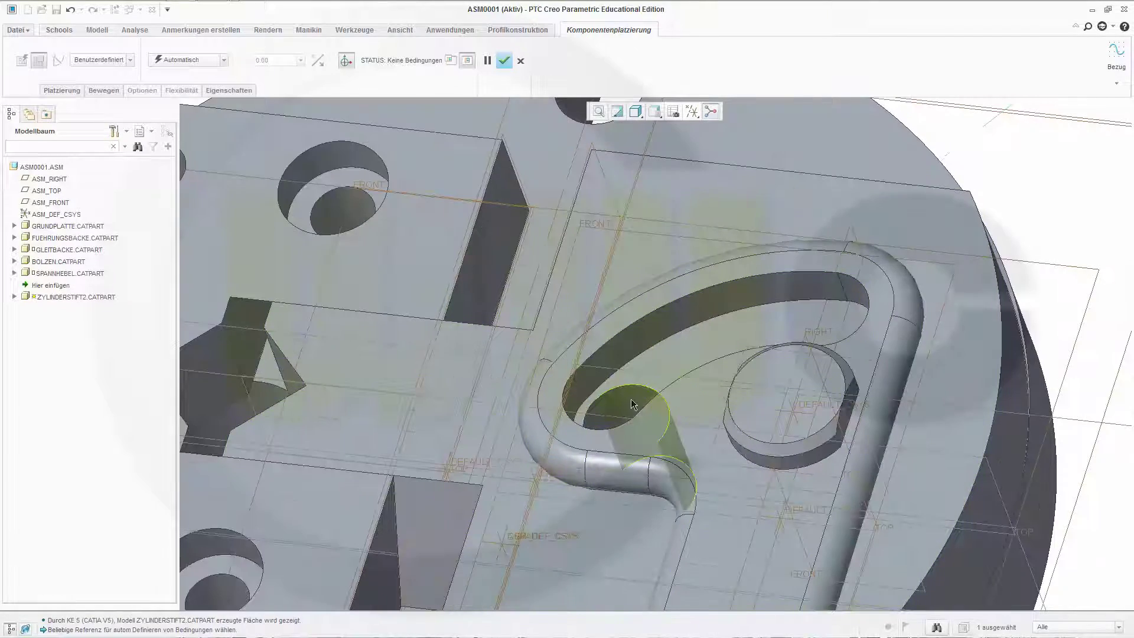
pyautogui.click(632, 404)
pyautogui.scroll(-5, 626, 402)
pyautogui.moveTo(614, 354); pyautogui.dragTo(617, 283, button='middle')
pyautogui.scroll(5, 617, 282)
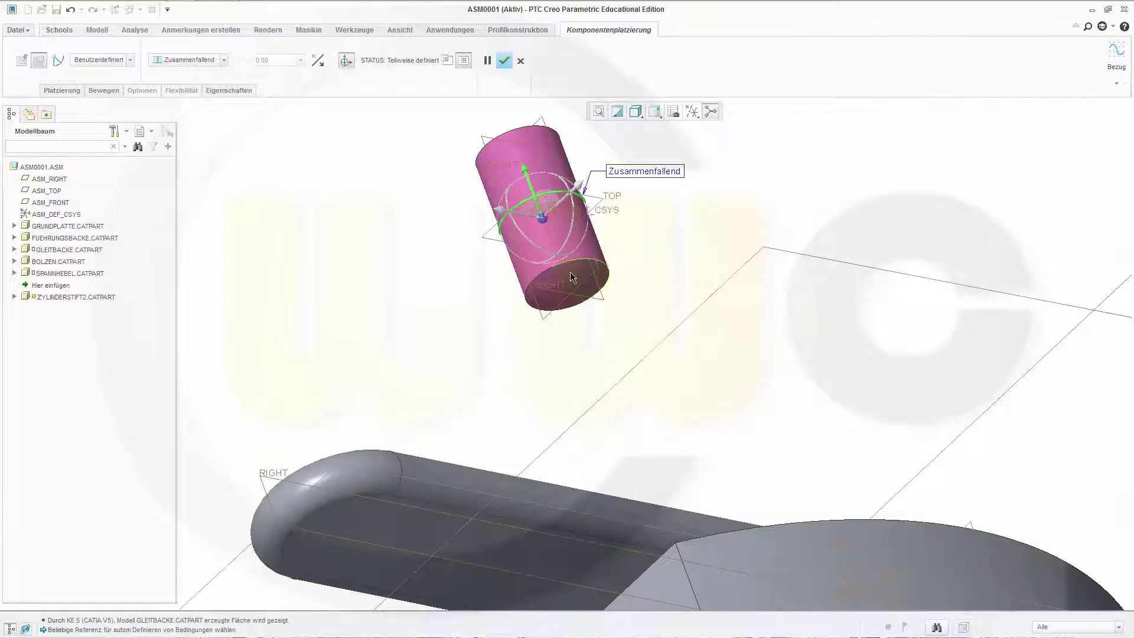
# - Make the pin's end face coincident with the base plate face
pyautogui.click(573, 276)
pyautogui.scroll(-4, 604, 311)
pyautogui.moveTo(652, 341); pyautogui.dragTo(643, 401, button='middle')
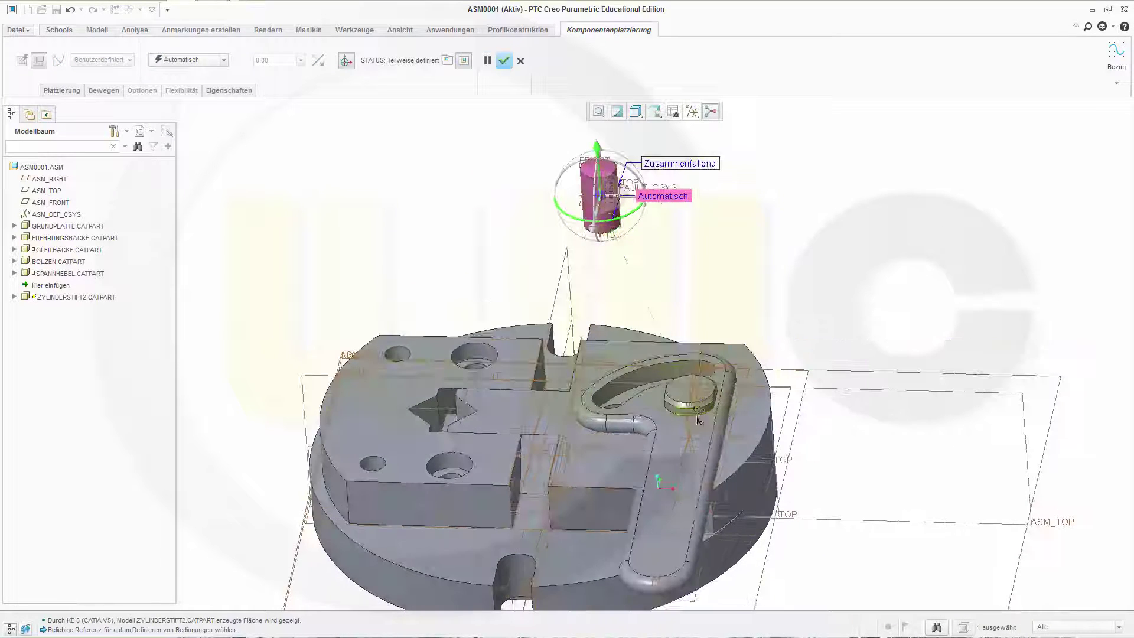
pyautogui.click(586, 566)
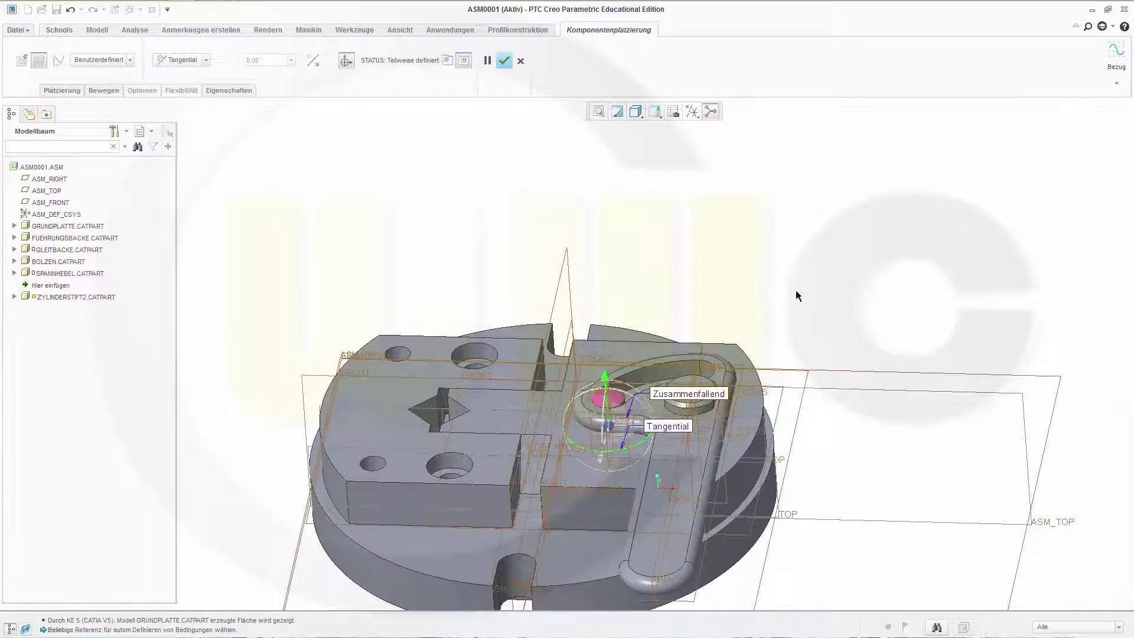
pyautogui.scroll(5, 674, 331)
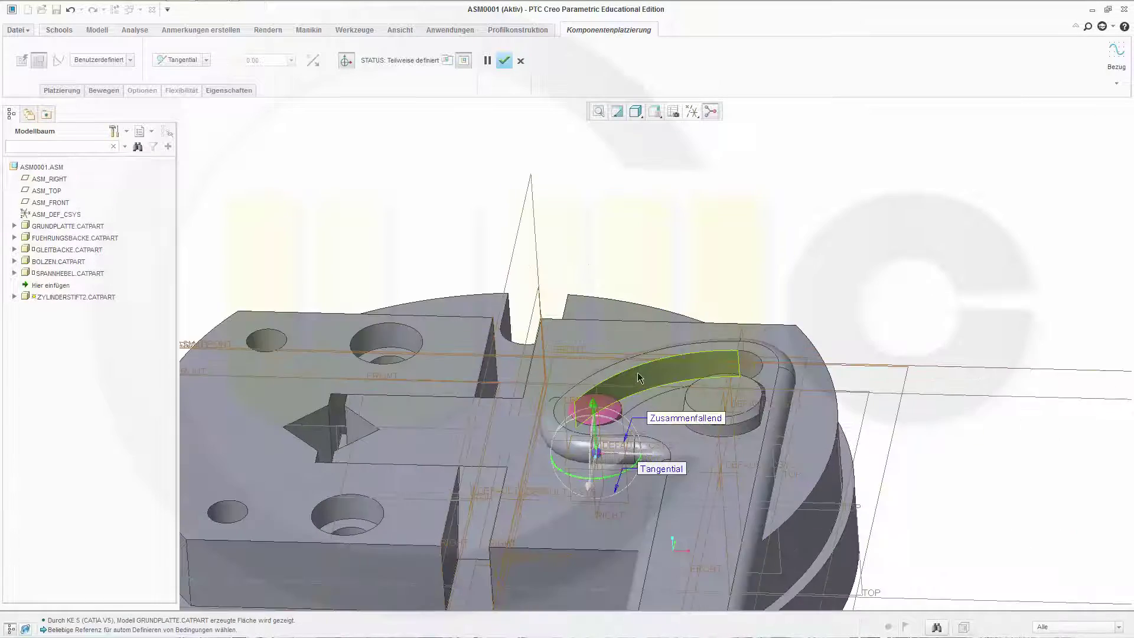
pyautogui.moveTo(674, 331); pyautogui.dragTo(613, 438, button='middle')
pyautogui.scroll(5, 617, 413)
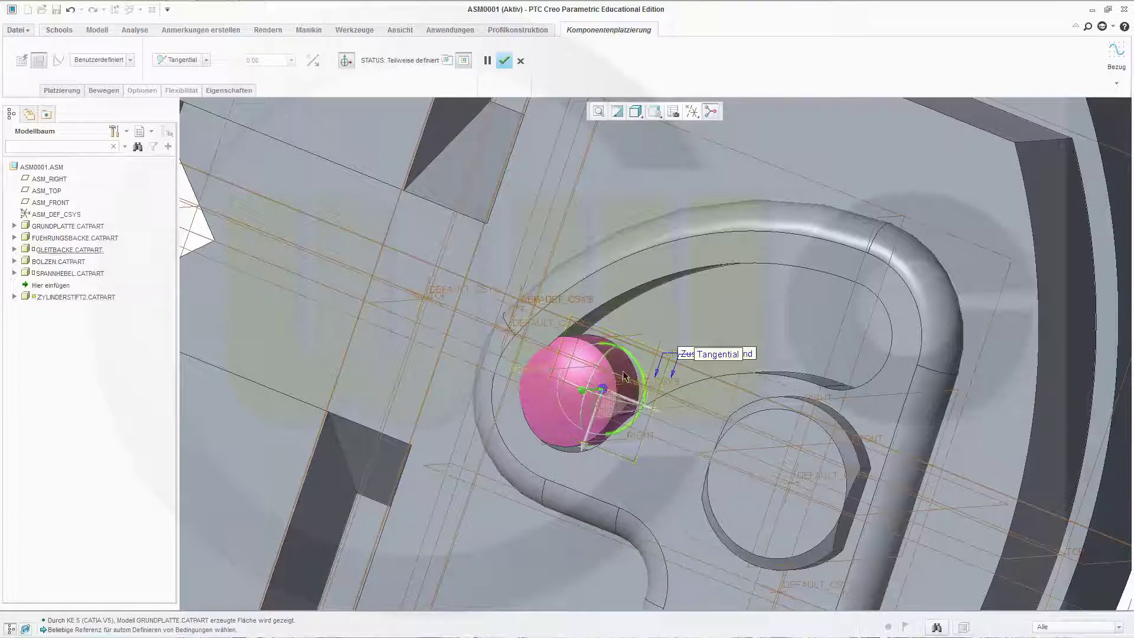
# - Make the pin Tangential to the lever's curved slot surface and finish its placement
pyautogui.click(738, 319)
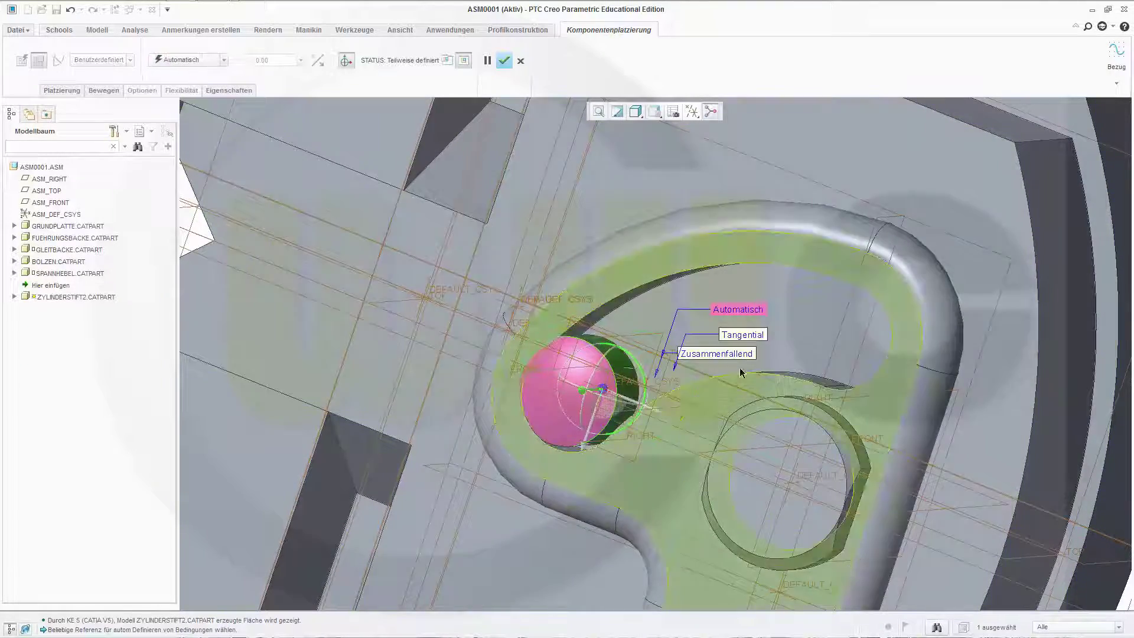
pyautogui.moveTo(738, 318); pyautogui.dragTo(769, 287, button='middle')
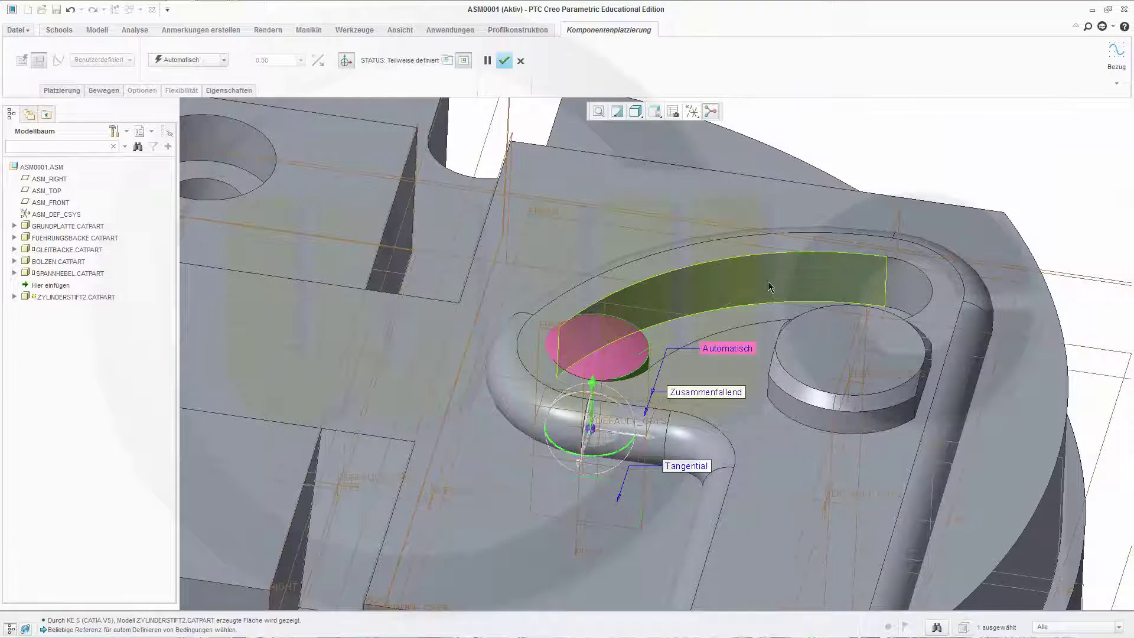
pyautogui.click(769, 286)
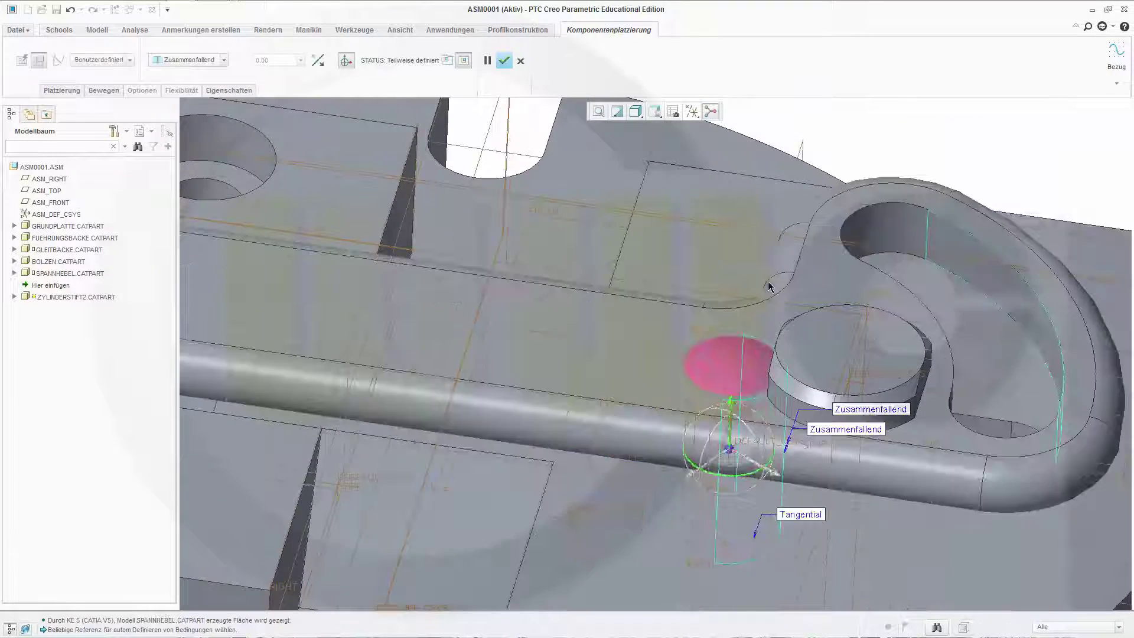
pyautogui.click(225, 61)
pyautogui.click(187, 140)
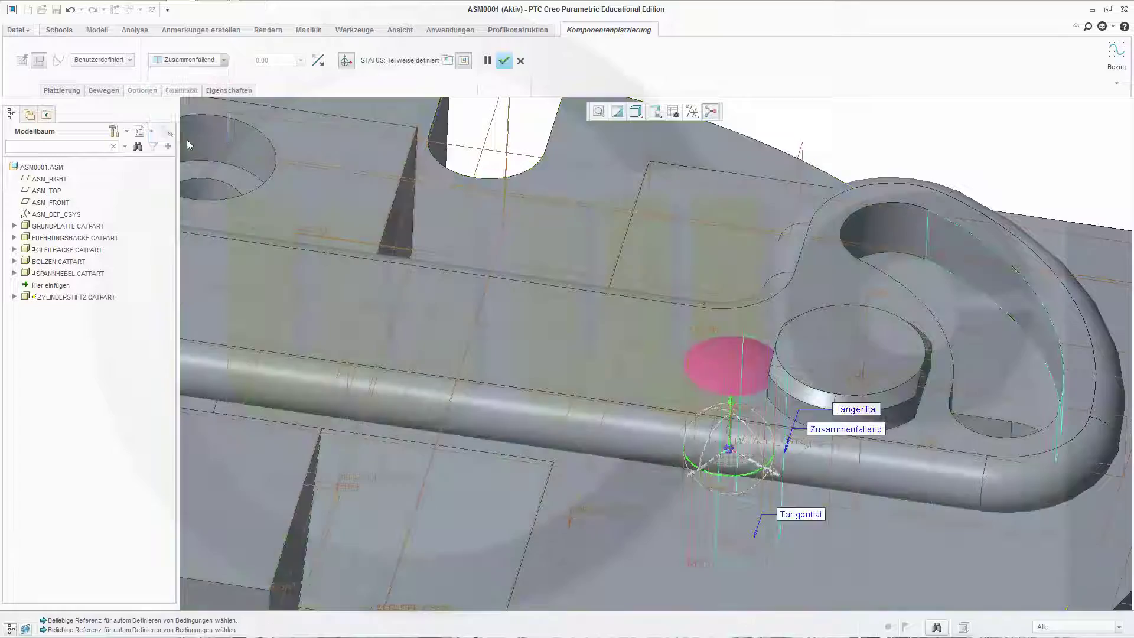
pyautogui.moveTo(504, 223); pyautogui.dragTo(486, 122, button='middle')
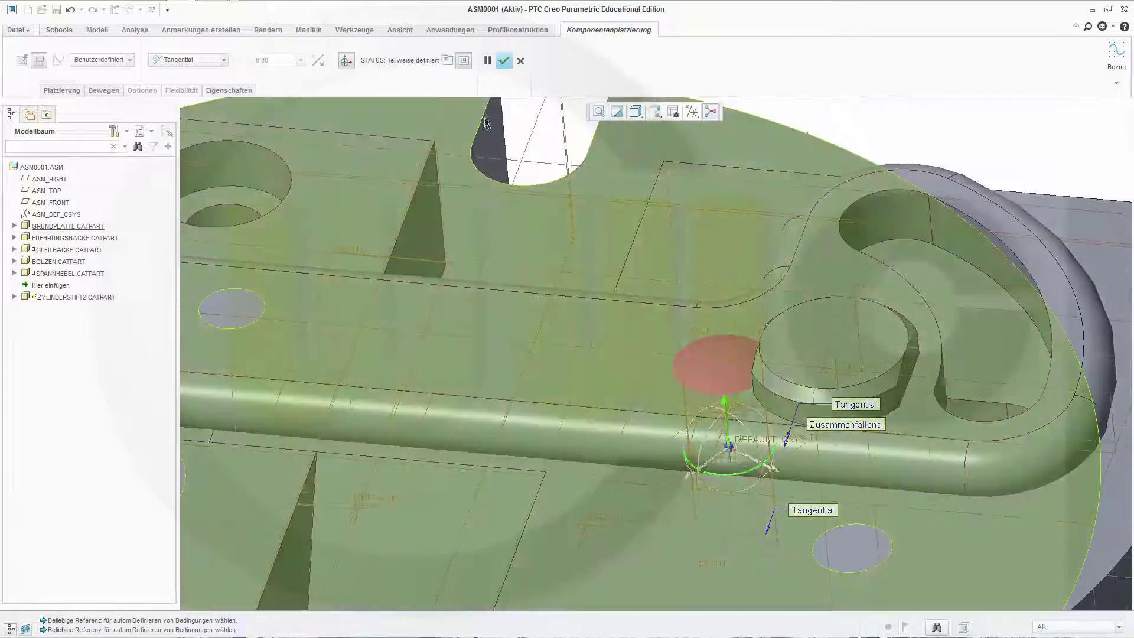
pyautogui.click(504, 60)
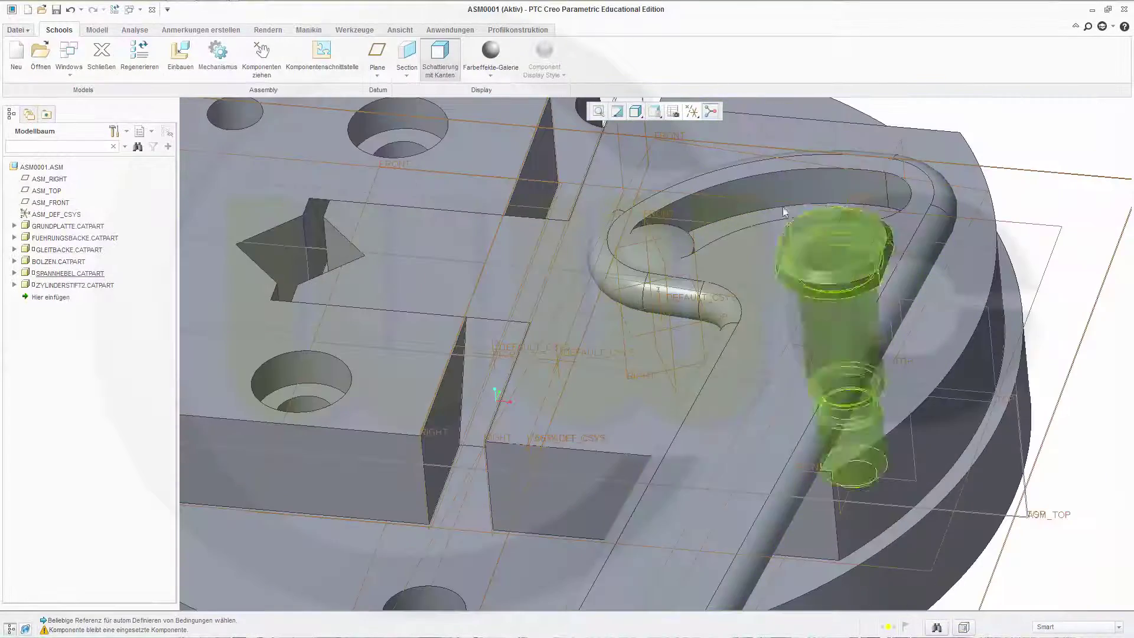
# - Show the whole clamping fixture in standard orientation and start inserting another component
pyautogui.hotkey('ctrl', 'd')
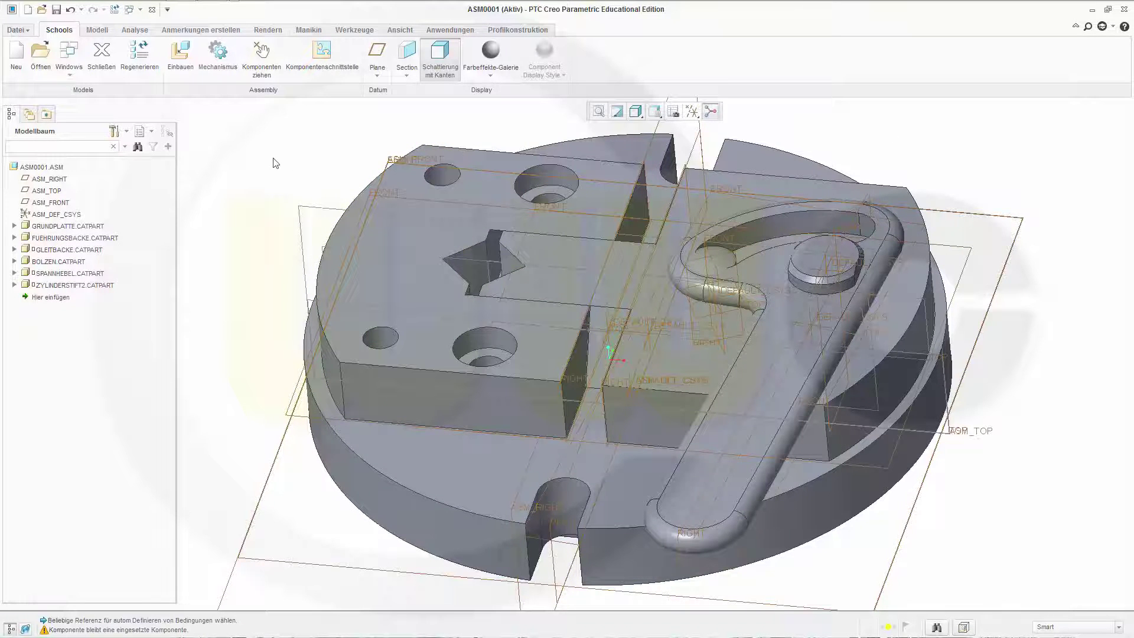
pyautogui.click(180, 56)
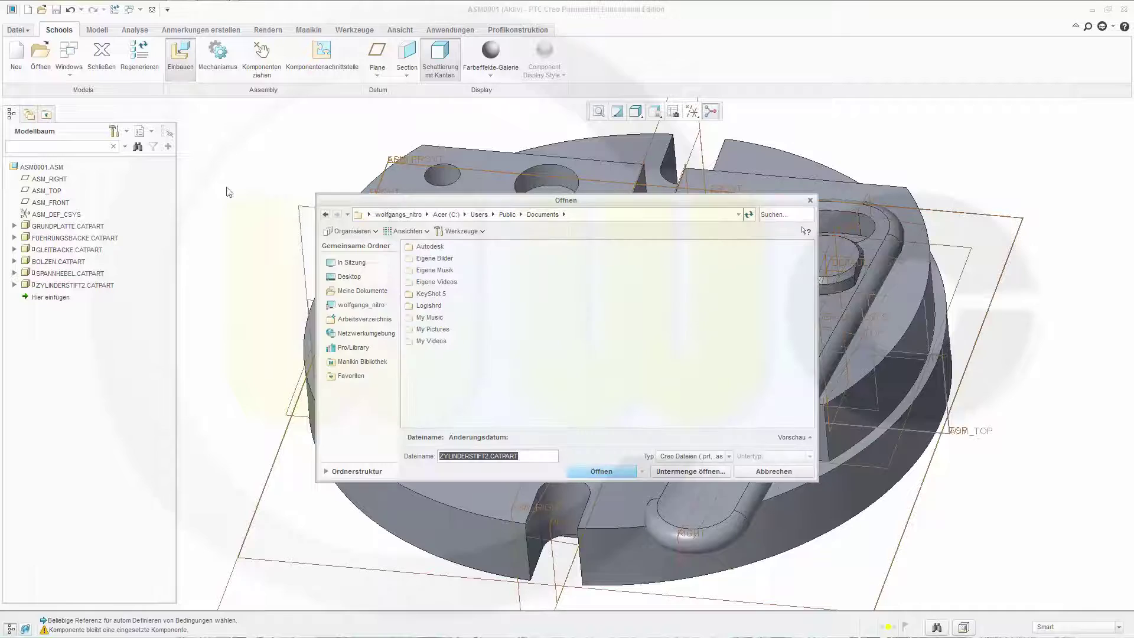
# - Load Zylinderschraube.CATPart from D:\you tube modelle\Spannvorrichtung, filtering for CATIA V5 CATPart
pyautogui.click(361, 305)
pyautogui.click(429, 259)
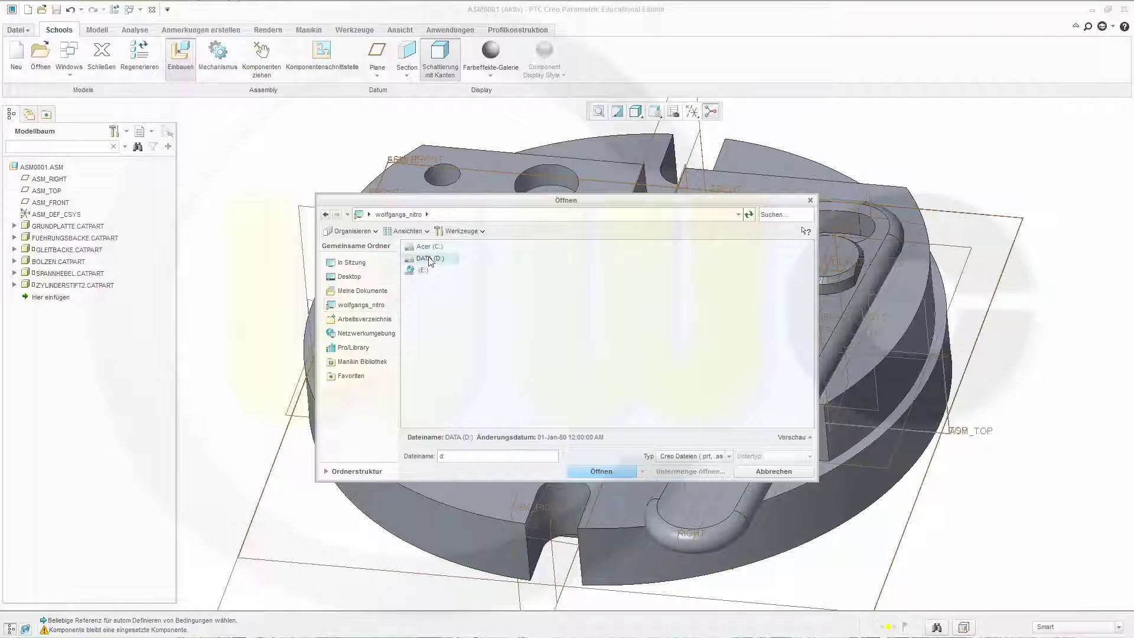
pyautogui.doubleClick(429, 259)
pyautogui.doubleClick(447, 329)
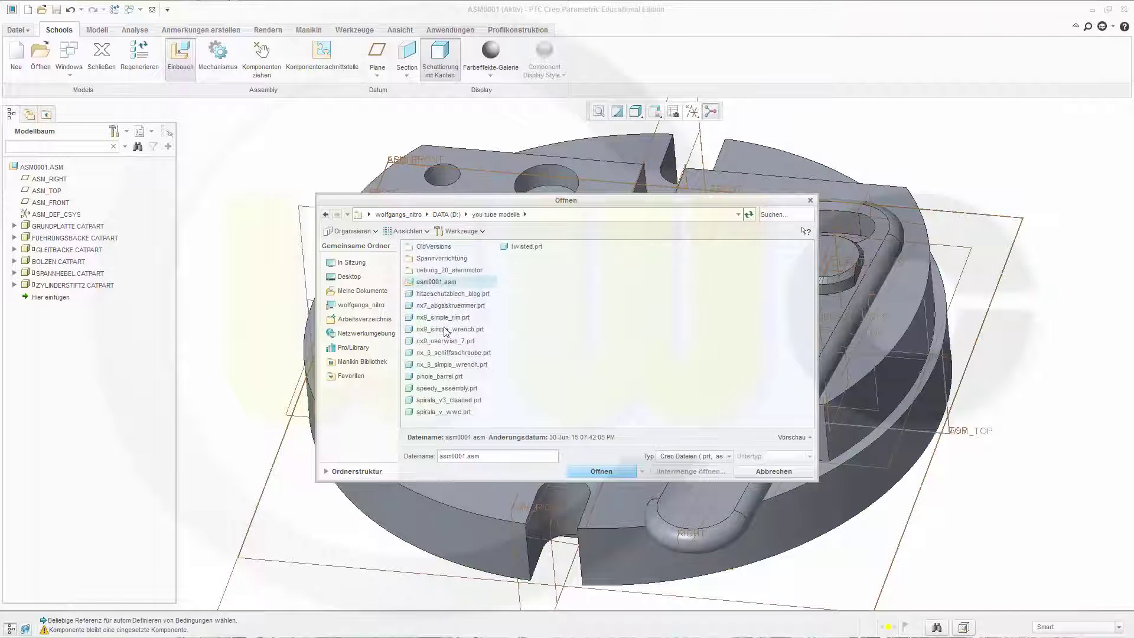
pyautogui.click(462, 259)
pyautogui.doubleClick(462, 260)
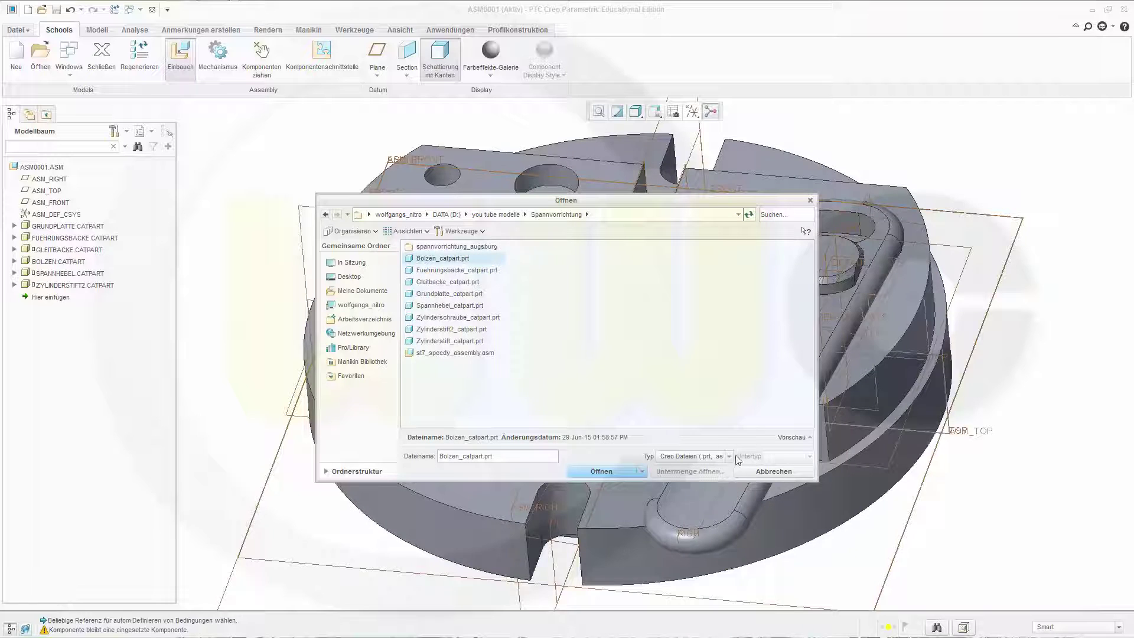
pyautogui.click(732, 457)
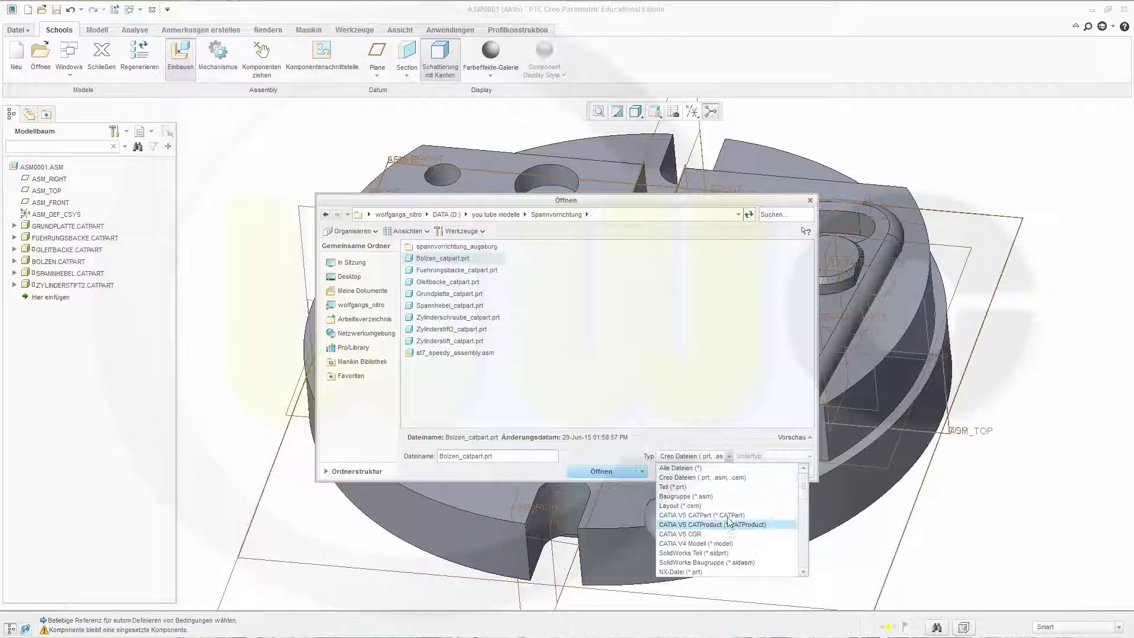
pyautogui.click(727, 515)
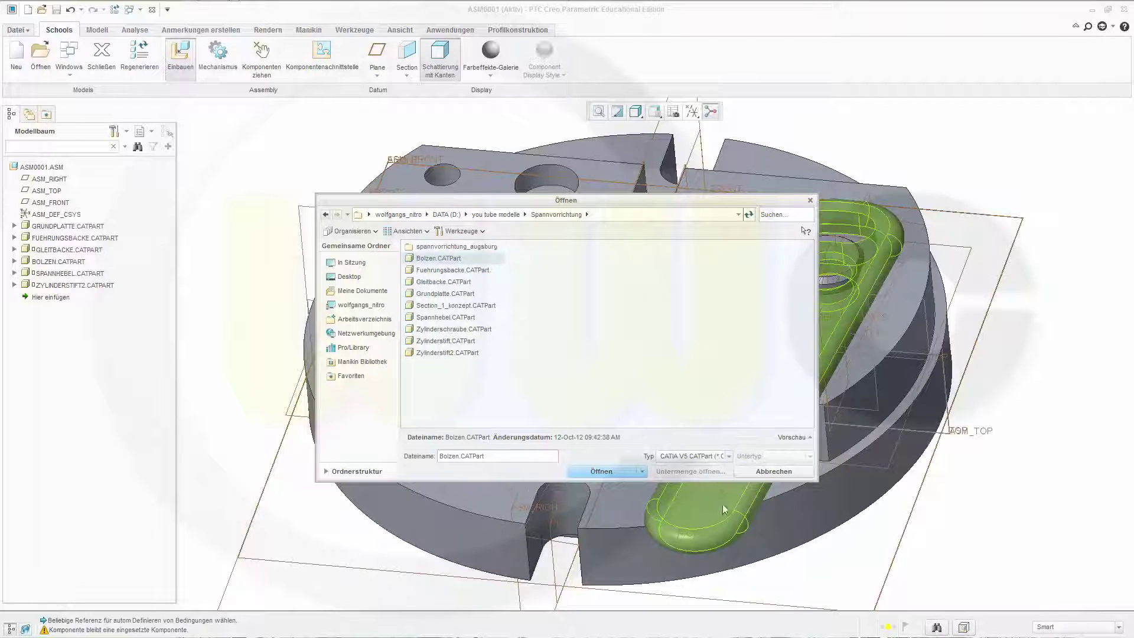
pyautogui.click(440, 330)
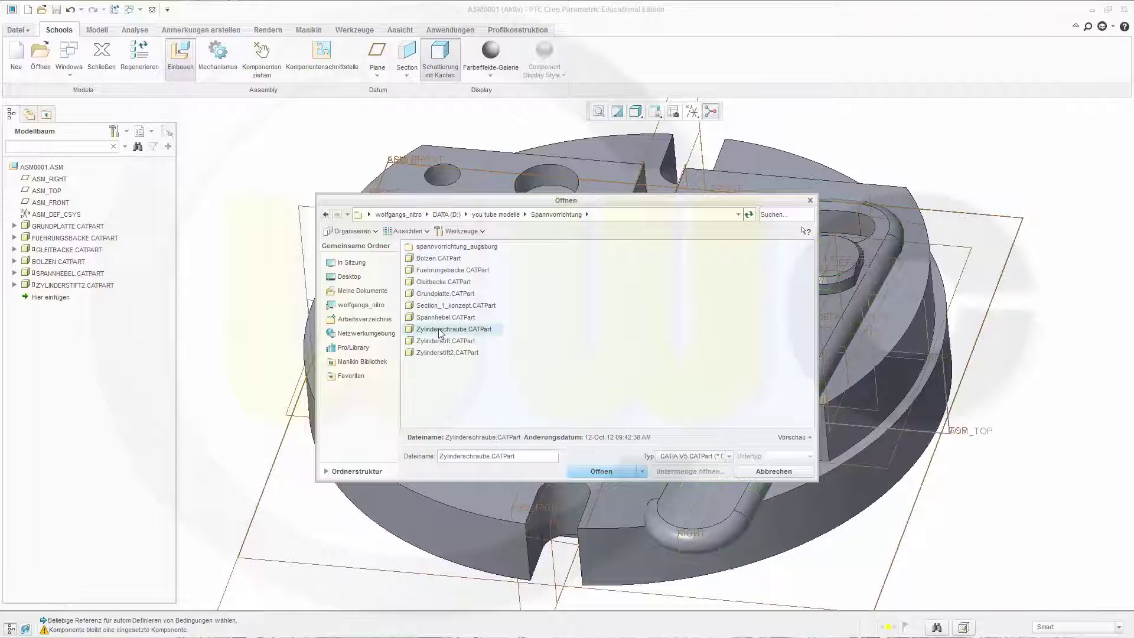
pyautogui.click(636, 469)
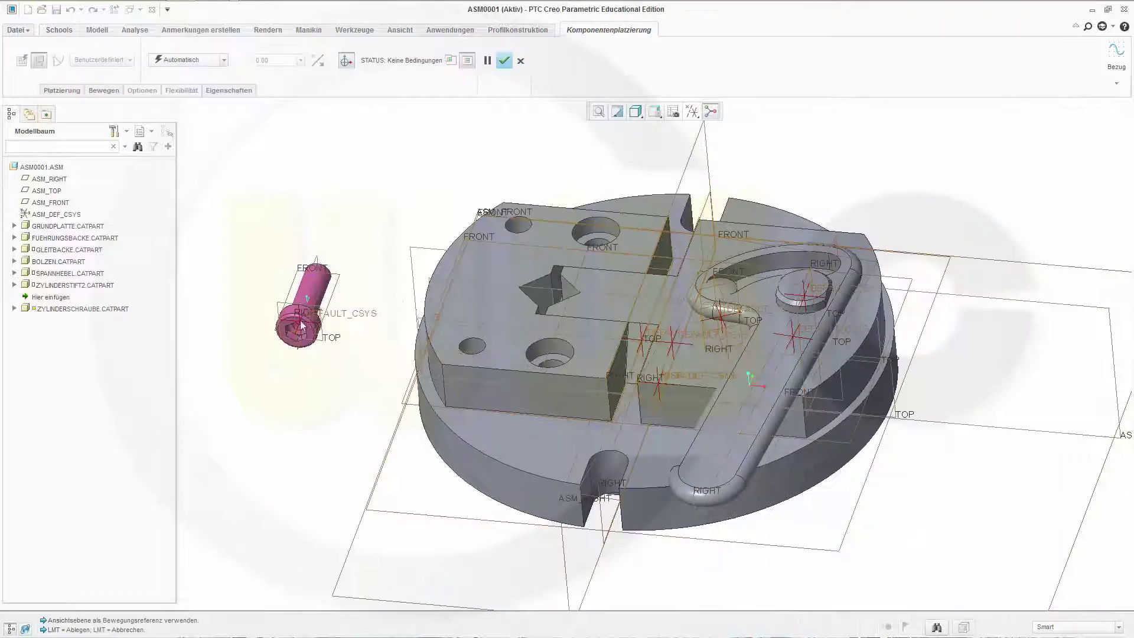
# - Select the underside of the screw head as the first constraint reference
pyautogui.moveTo(366, 298); pyautogui.dragTo(292, 419, button='middle')
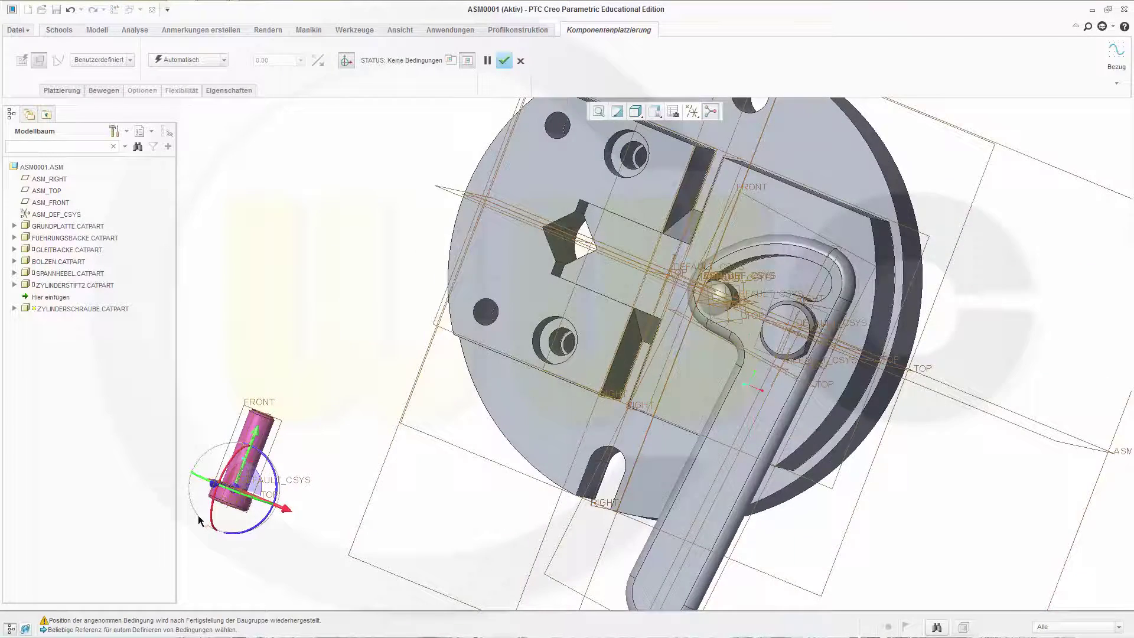
pyautogui.scroll(3, 265, 493)
pyautogui.moveTo(265, 493); pyautogui.dragTo(350, 444, button='middle')
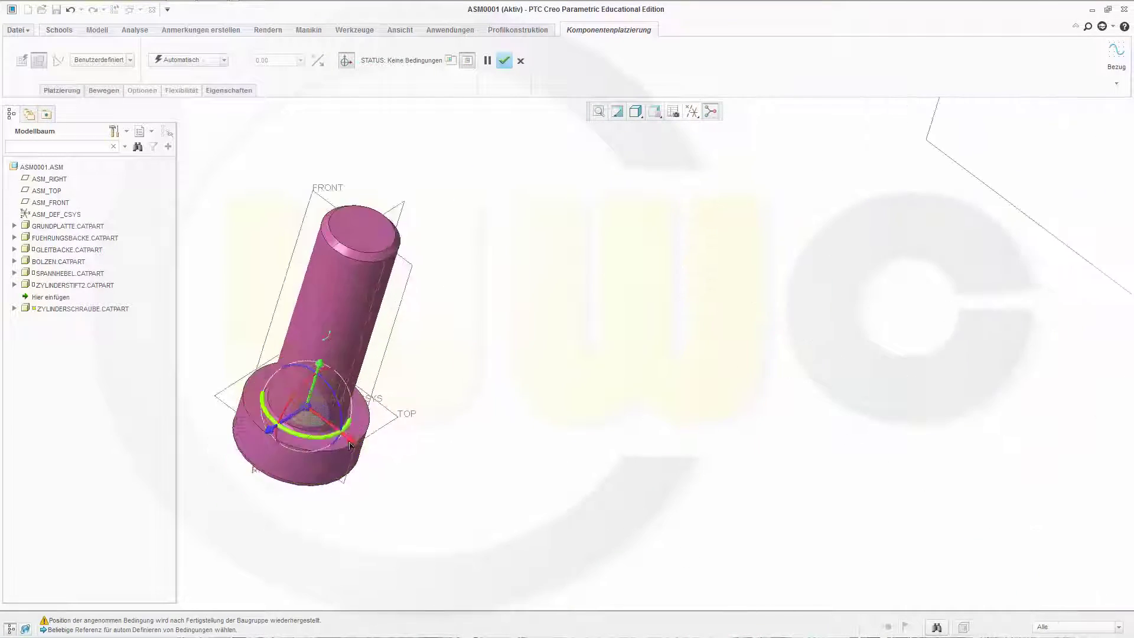
pyautogui.scroll(3, 350, 444)
pyautogui.click(362, 413)
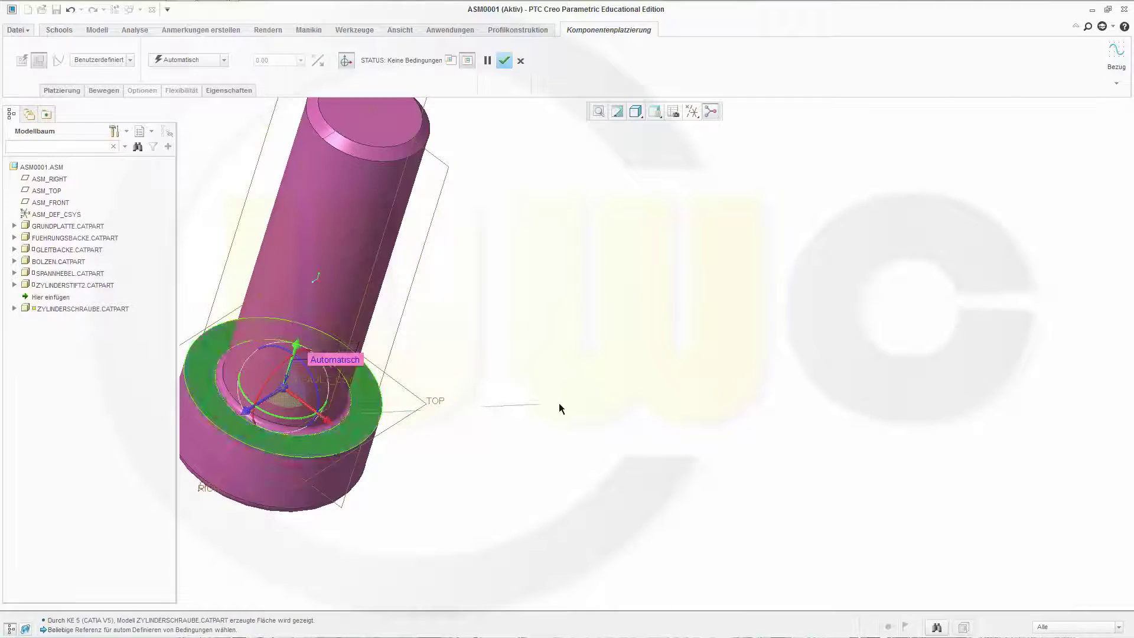
# - Make the screw head Zusammenfallend with the counterbore seat, then cancel the placement
pyautogui.scroll(-5, 559, 408)
pyautogui.moveTo(779, 350); pyautogui.dragTo(945, 198, button='middle')
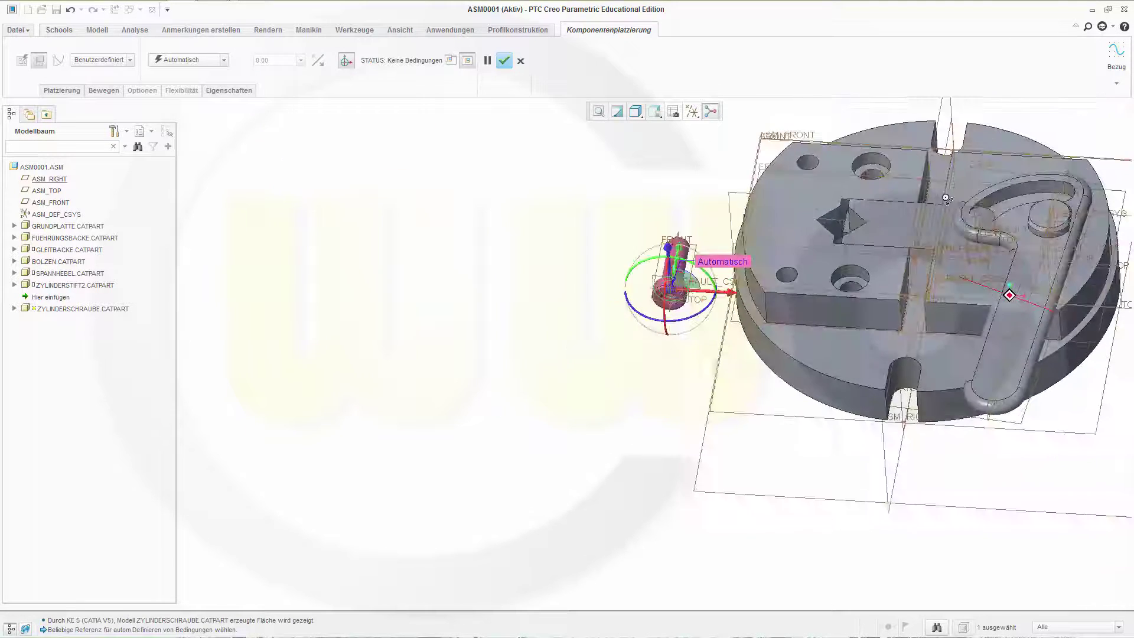
pyautogui.scroll(4, 868, 272)
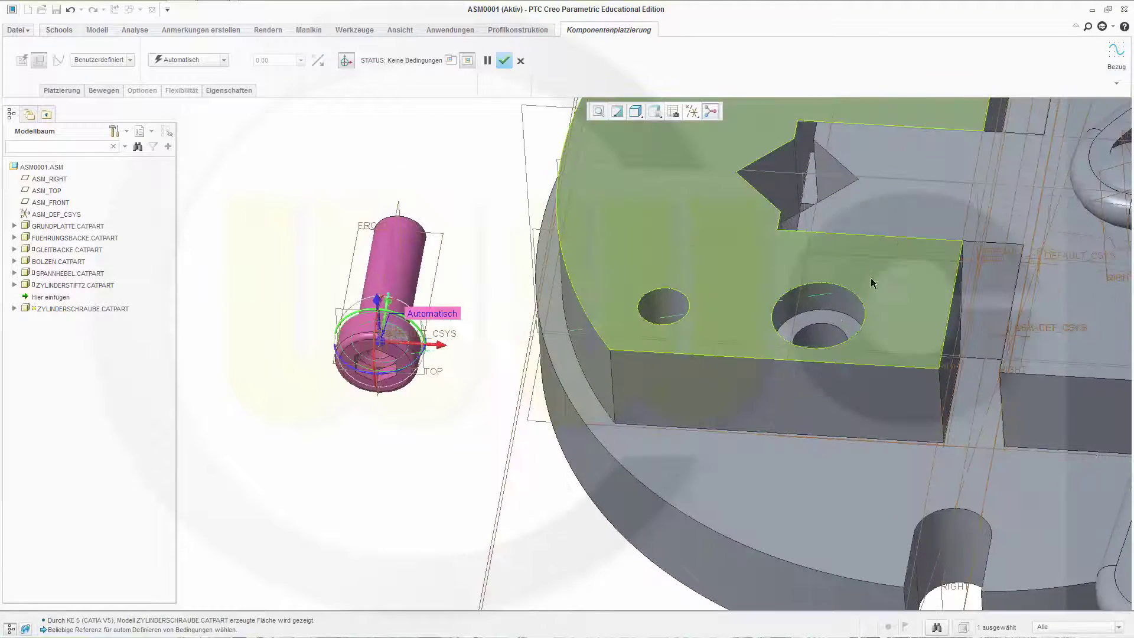
pyautogui.click(842, 325)
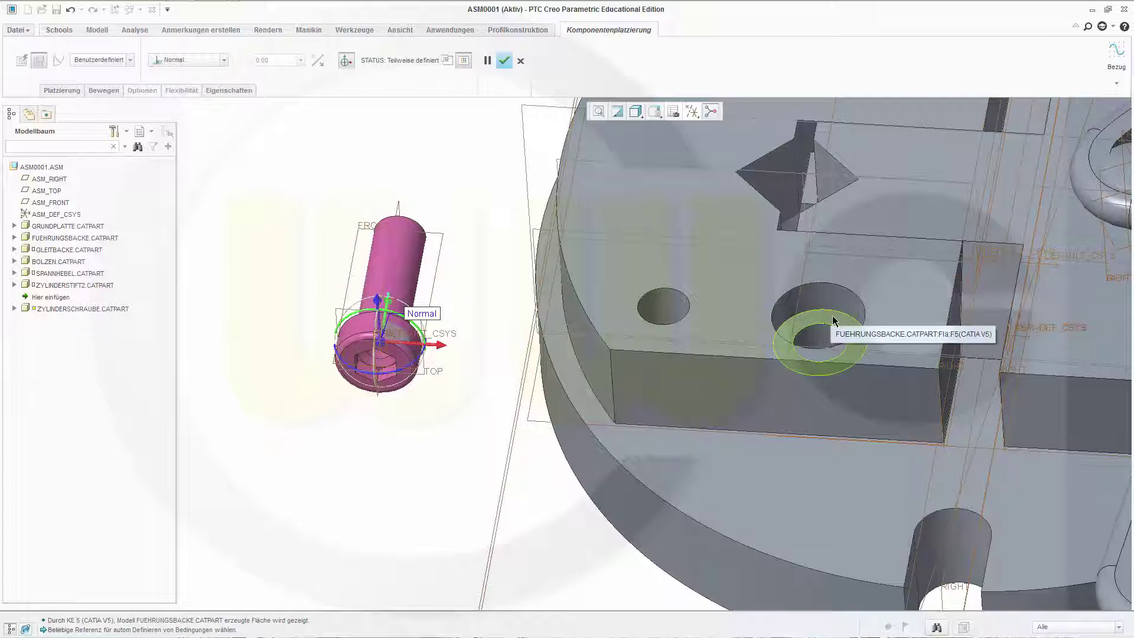
pyautogui.click(832, 319)
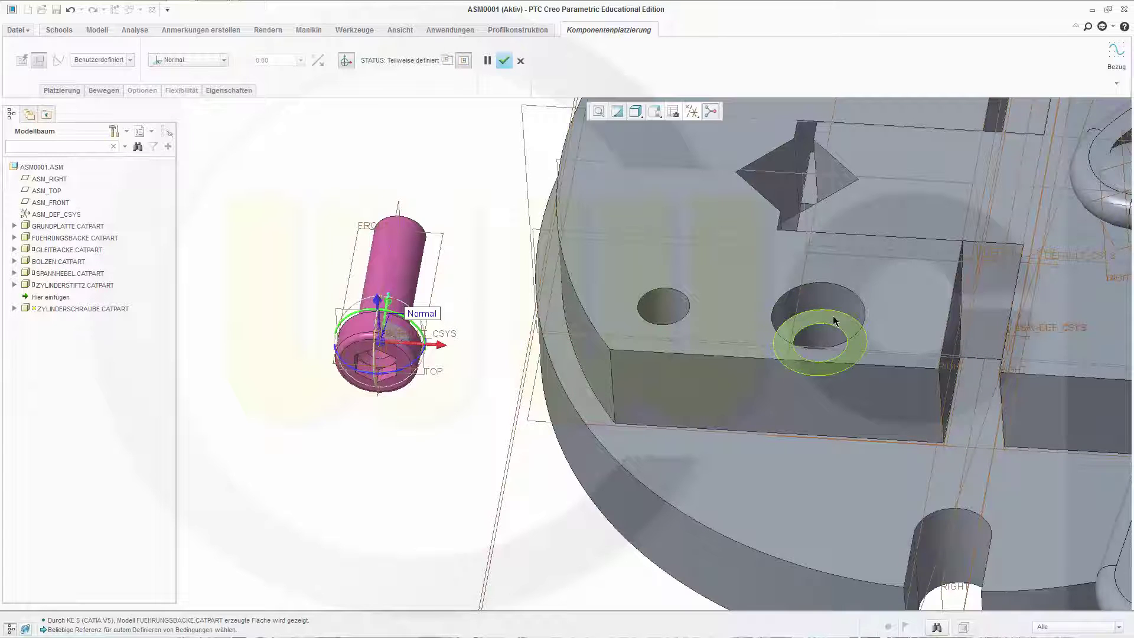
pyautogui.click(224, 60)
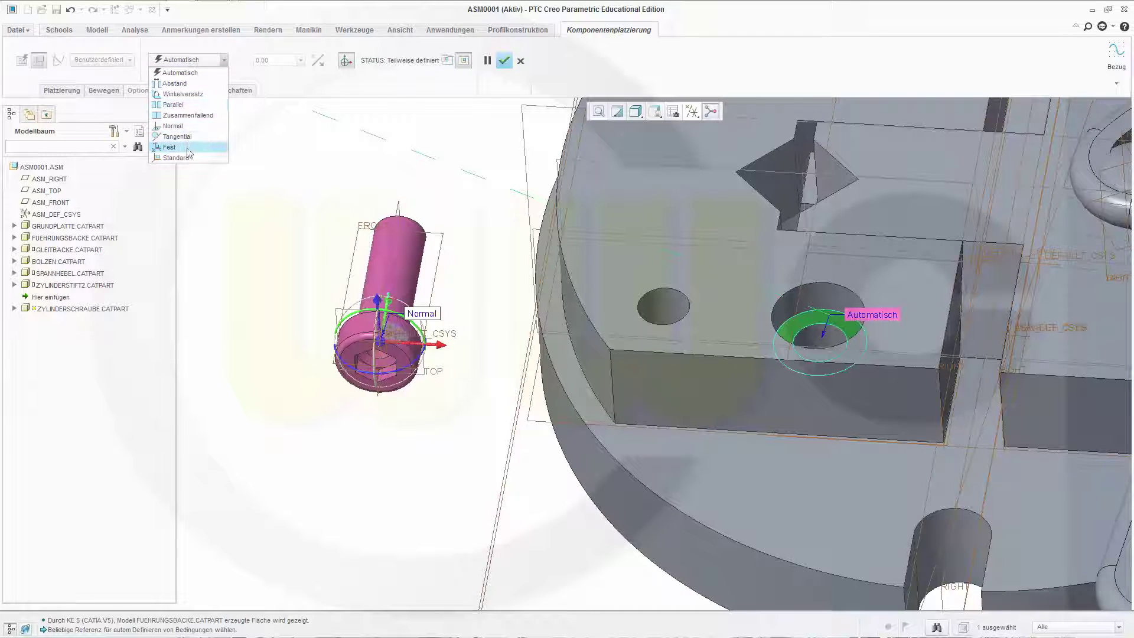
pyautogui.click(188, 116)
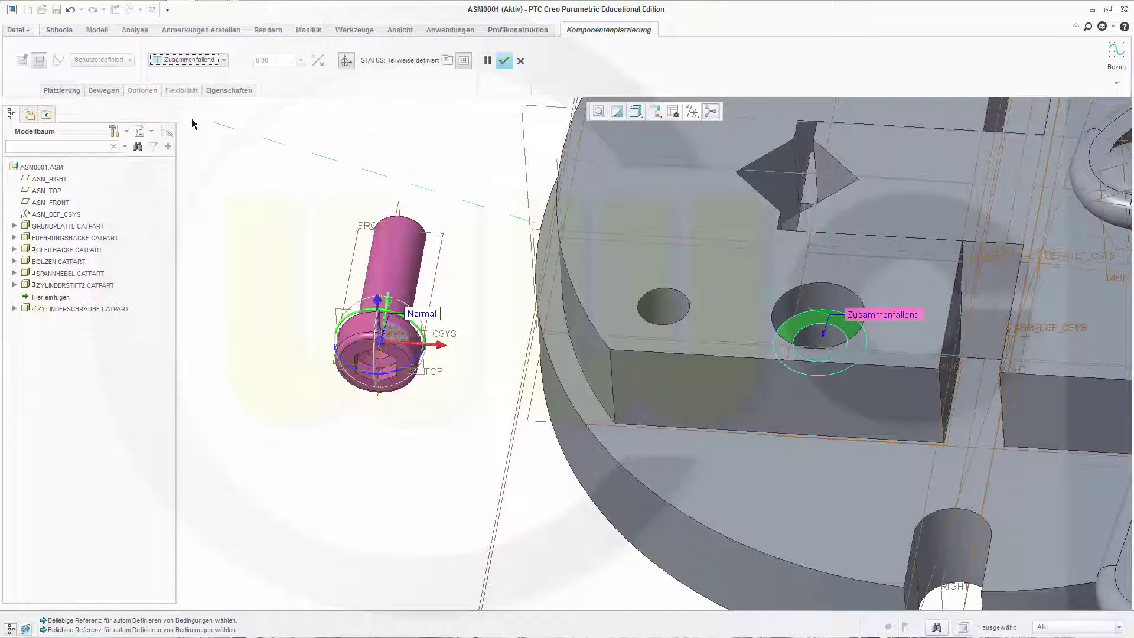
pyautogui.click(521, 61)
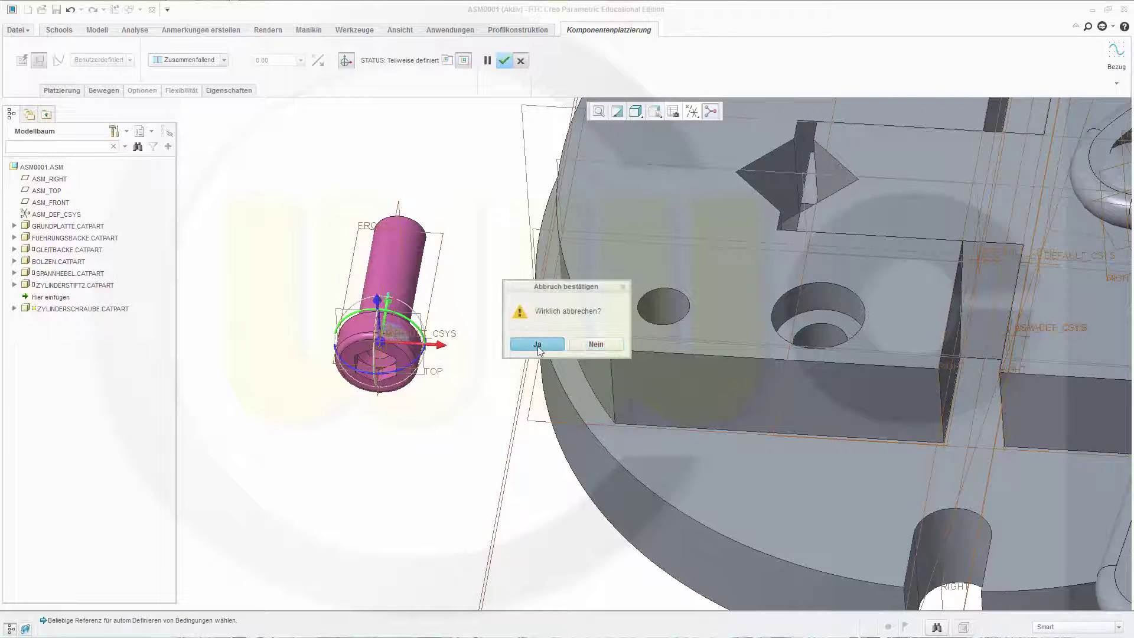
# - Confirm the cancellation and re-insert Zylinderschraube.CATPart (CATIA V5) from the Spannvorrichtung folder
pyautogui.click(537, 345)
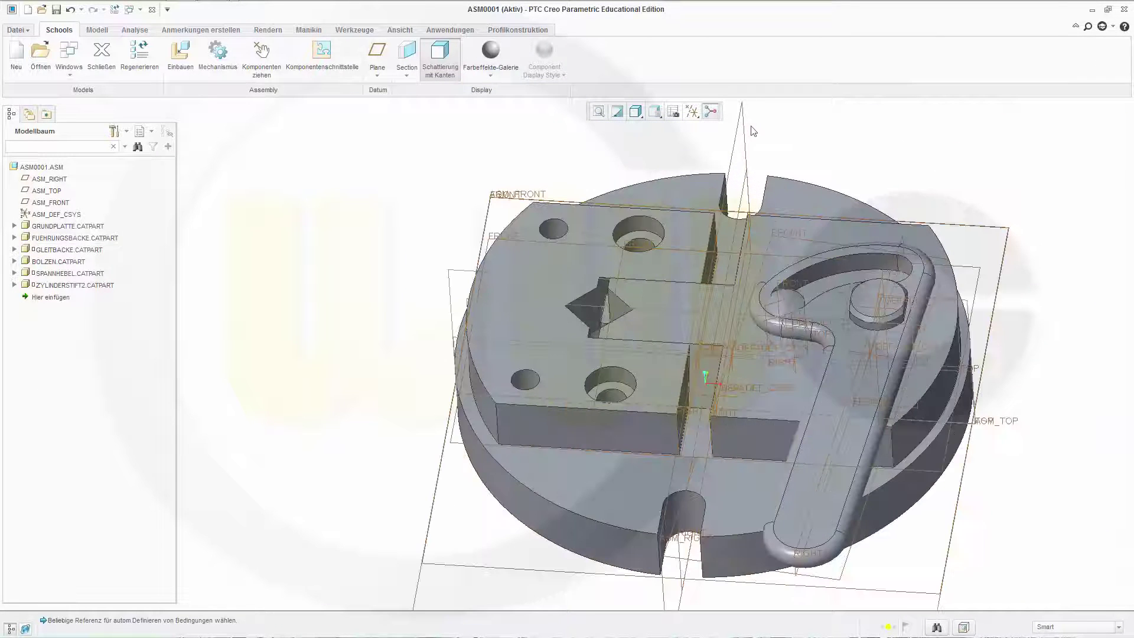
pyautogui.click(181, 55)
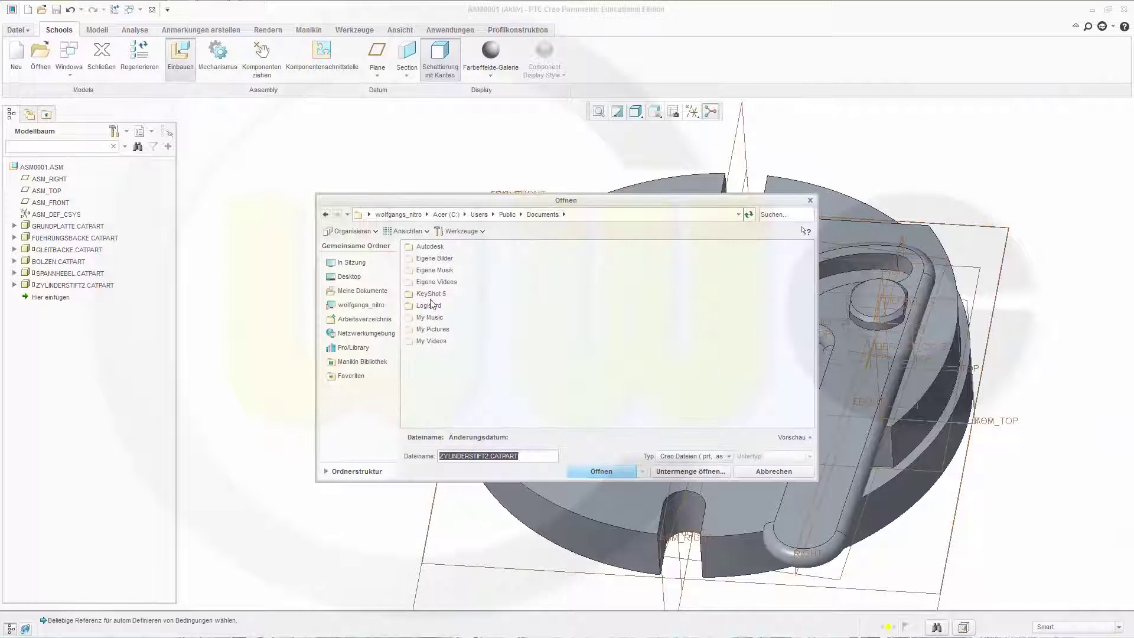
pyautogui.click(371, 307)
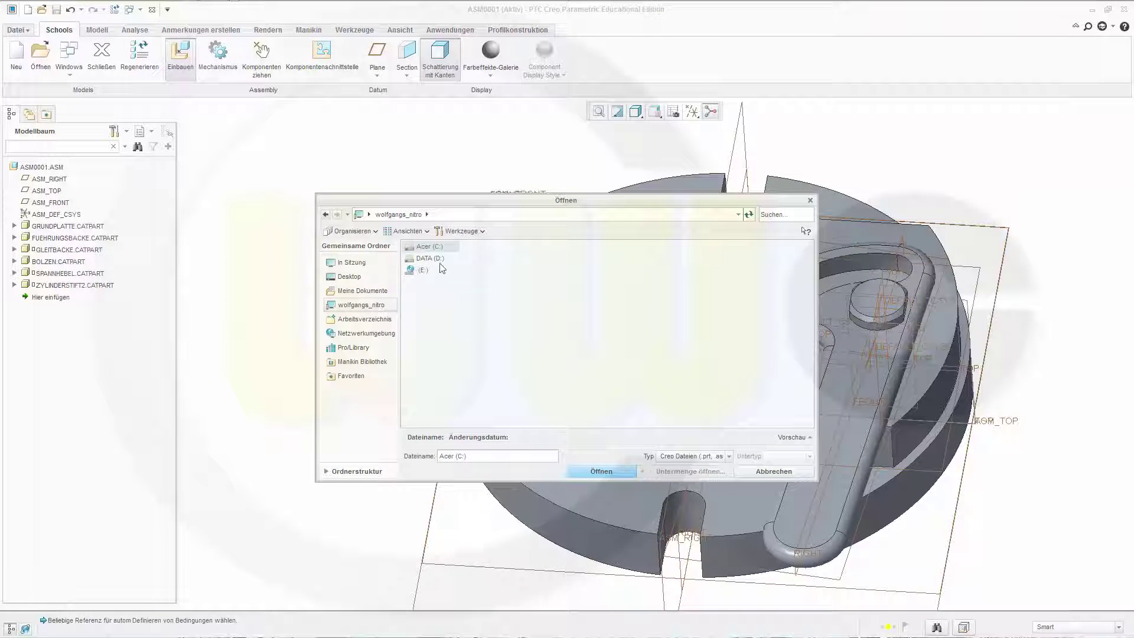
pyautogui.doubleClick(439, 263)
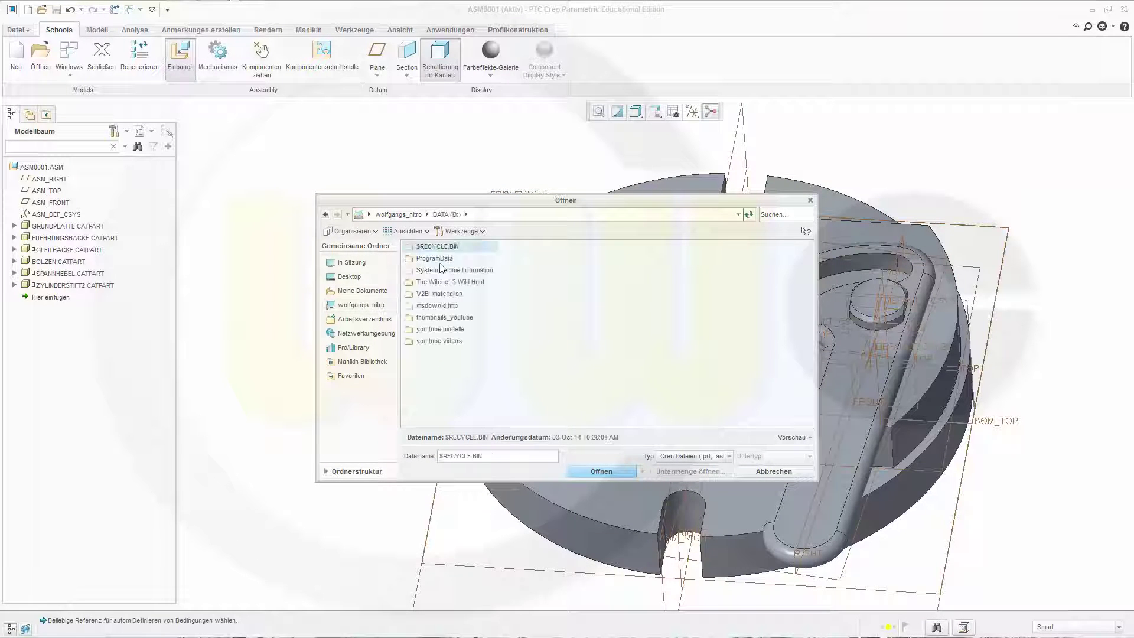
pyautogui.doubleClick(445, 329)
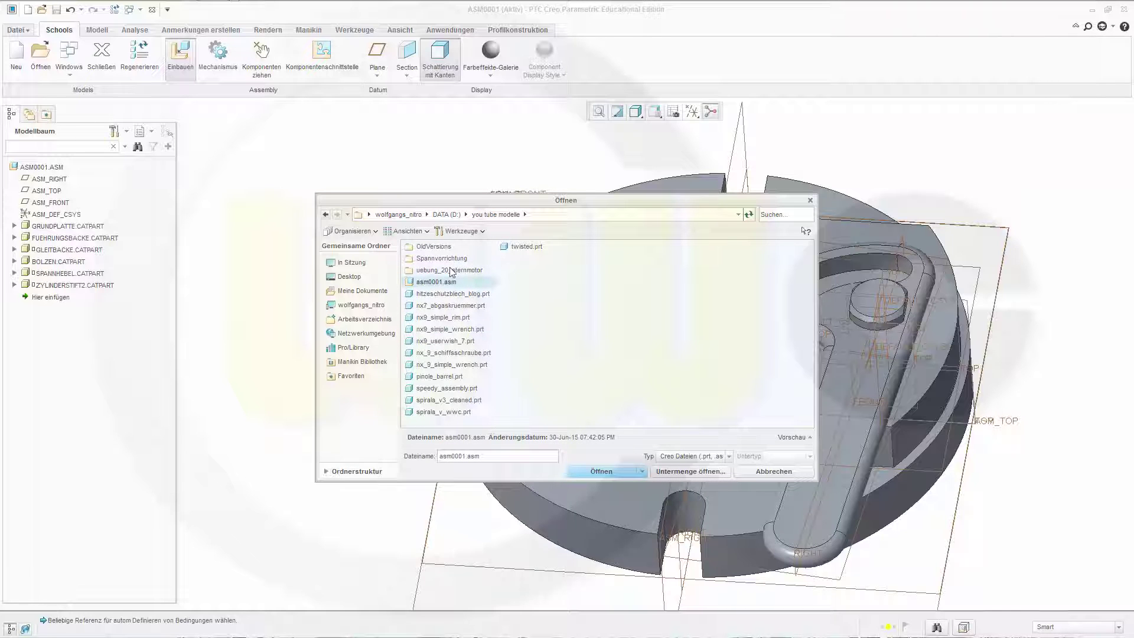
pyautogui.doubleClick(451, 259)
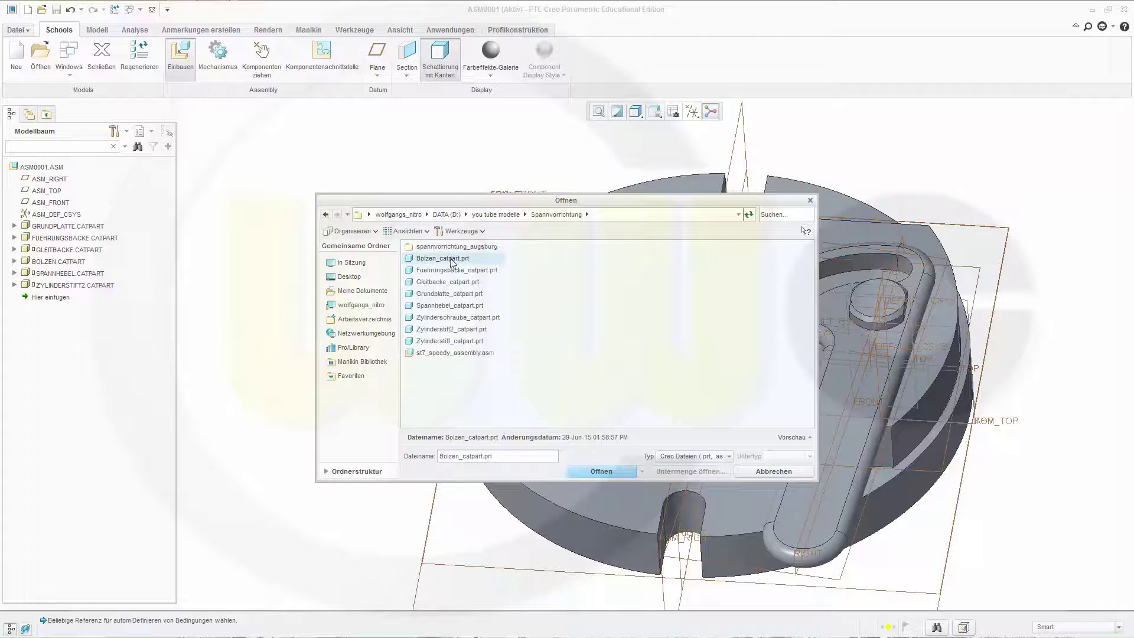
pyautogui.click(730, 456)
pyautogui.click(738, 515)
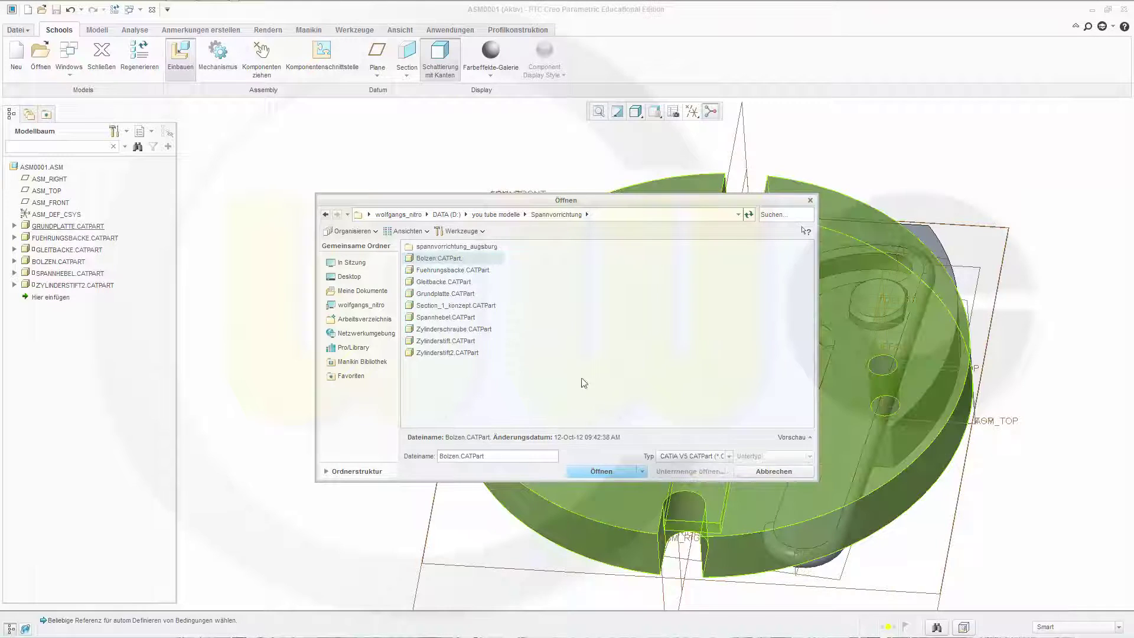
pyautogui.click(453, 330)
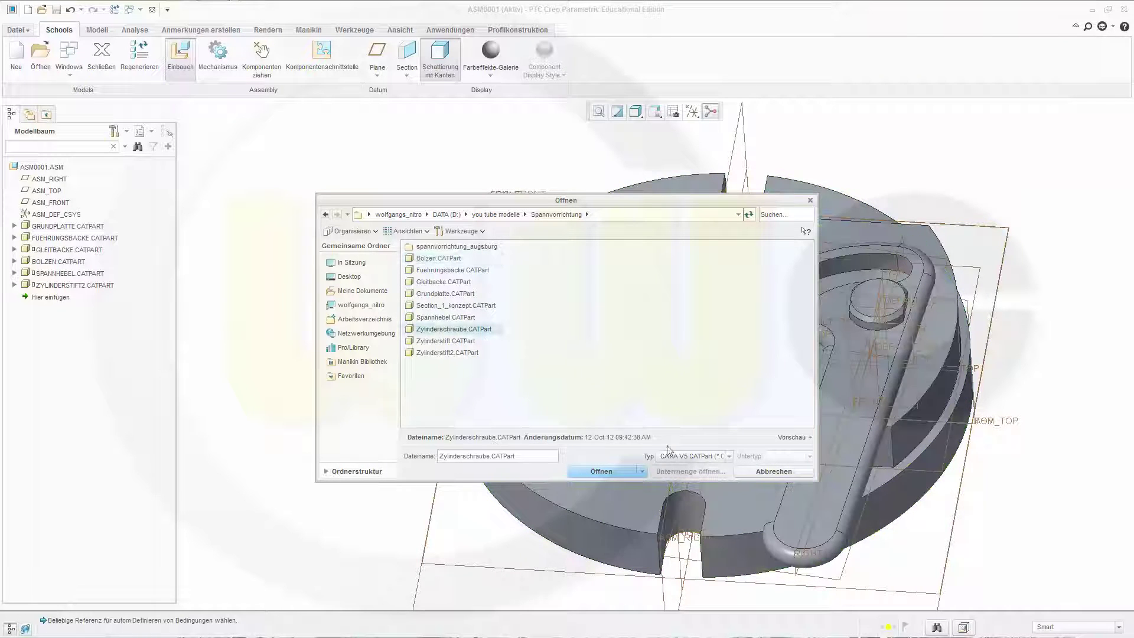
pyautogui.click(600, 471)
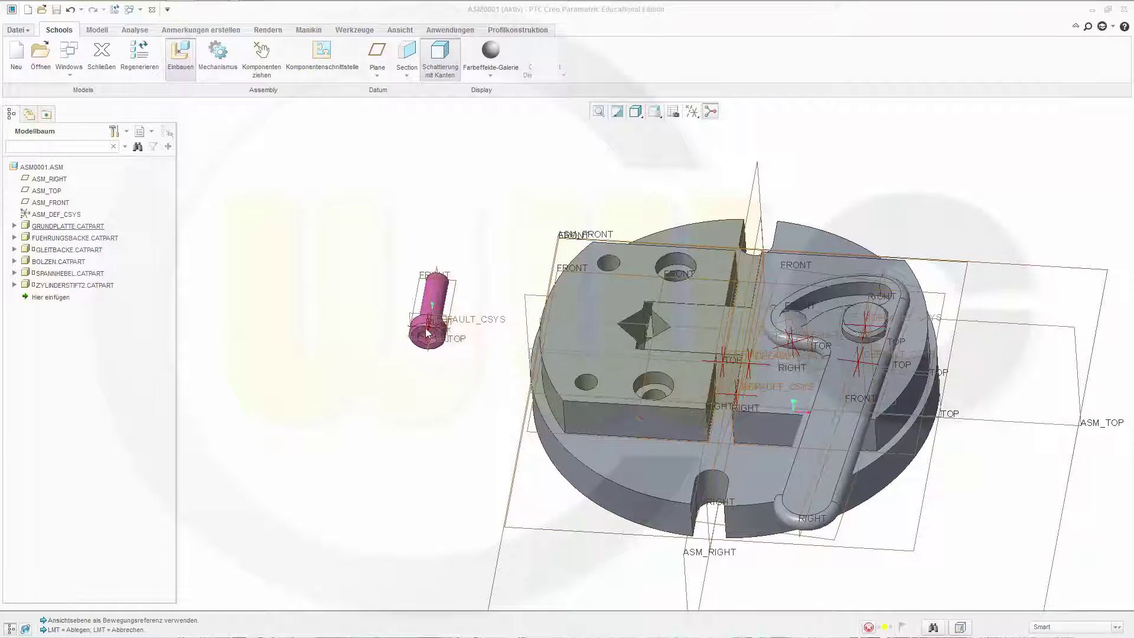
# - Make the screw head's underside coincident (Zusammenfallend) with the counterbored hole's seat surface
pyautogui.moveTo(425, 327); pyautogui.dragTo(470, 316, button='middle')
pyautogui.scroll(8, 390, 467)
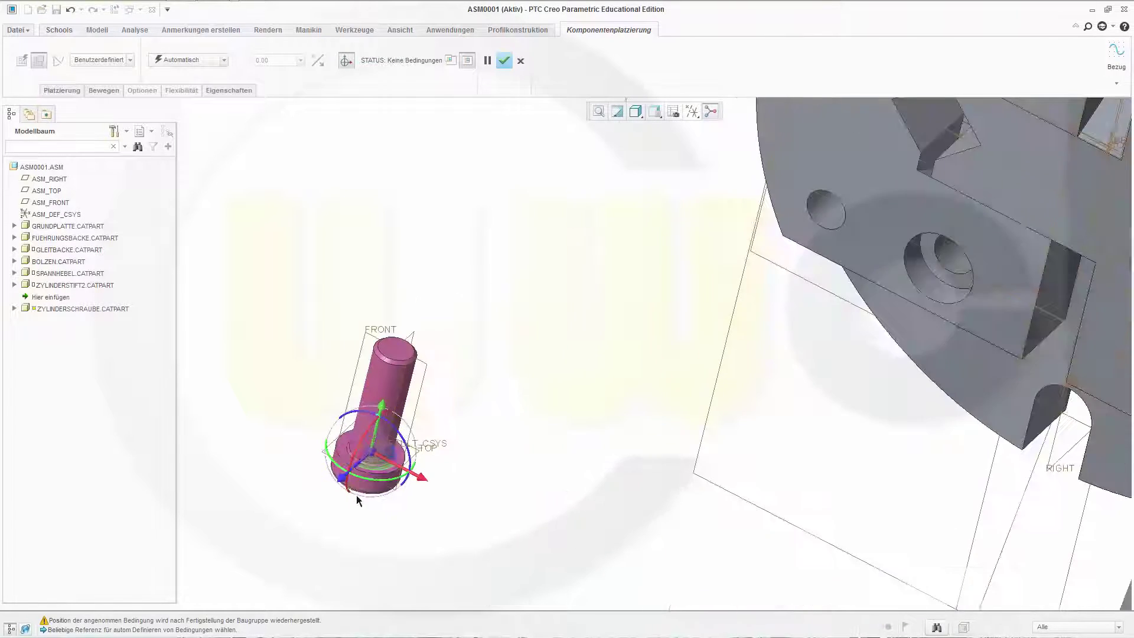
pyautogui.click(437, 394)
pyautogui.scroll(-6, 680, 370)
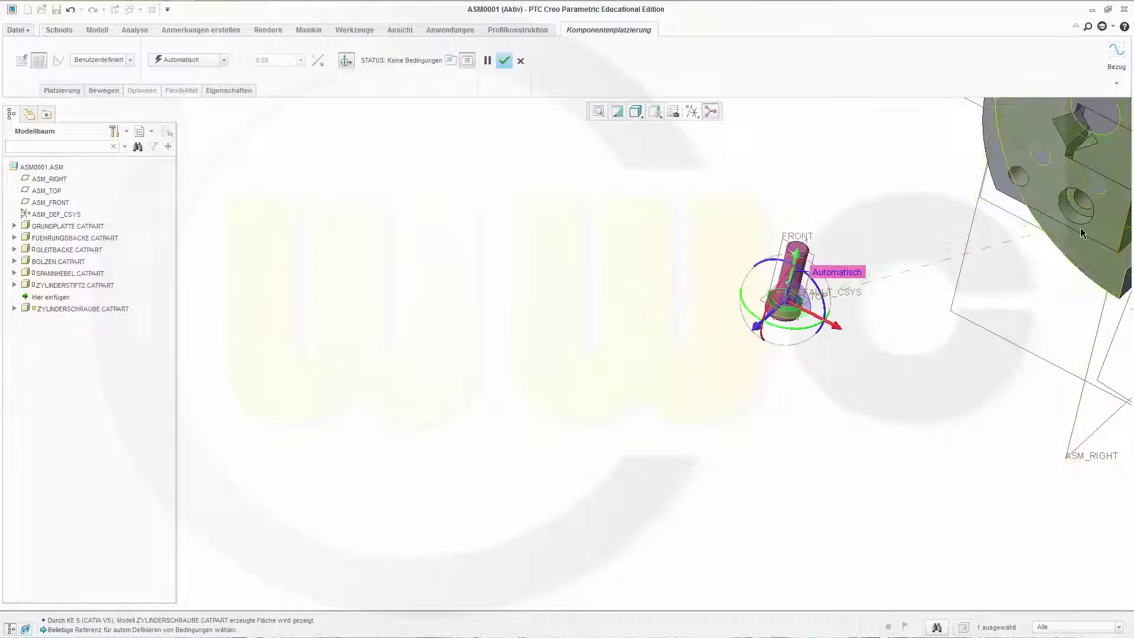
pyautogui.moveTo(1081, 208); pyautogui.dragTo(1121, 160, button='middle')
pyautogui.scroll(6, 1110, 177)
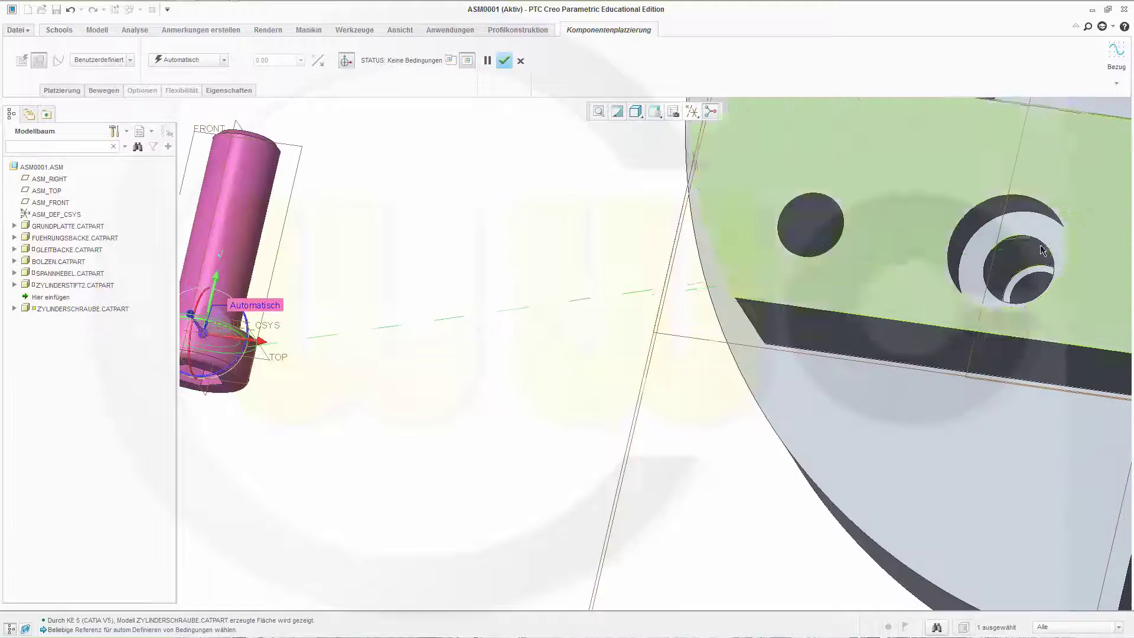
pyautogui.click(1041, 232)
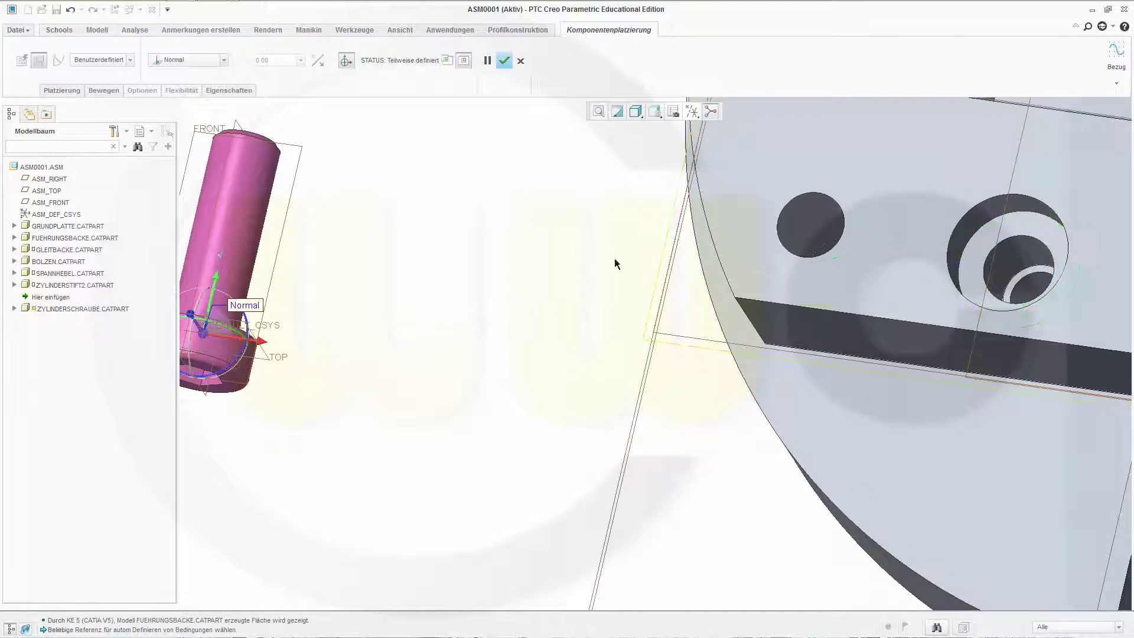
pyautogui.click(226, 61)
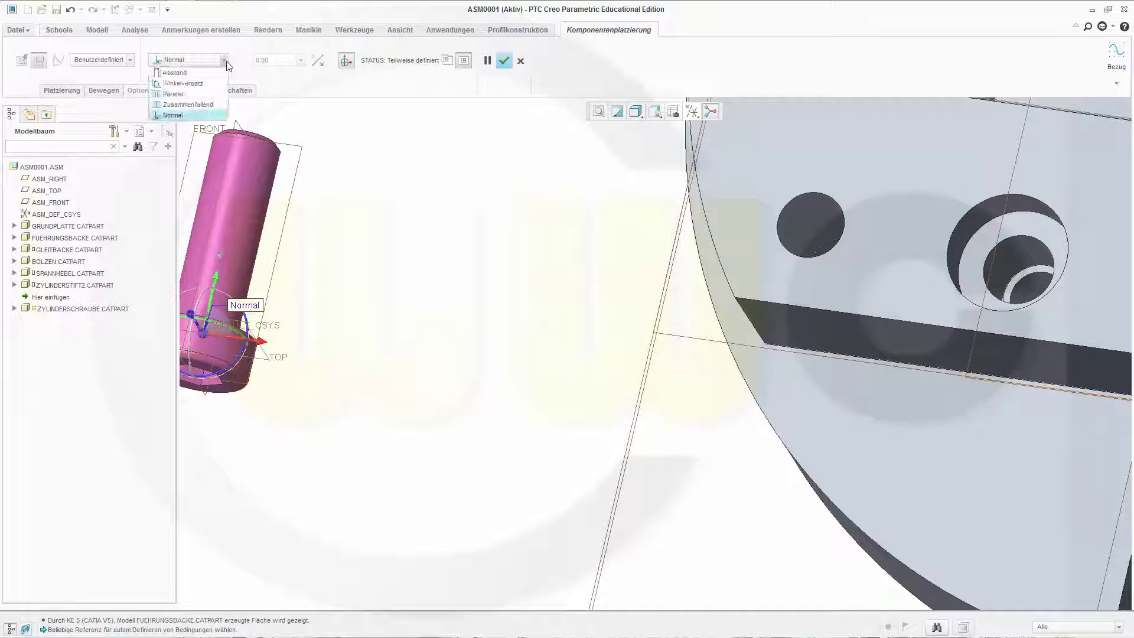
pyautogui.click(214, 103)
# - Center the screw shaft in the hole with a coincident constraint until fully defined
pyautogui.scroll(-2, 573, 391)
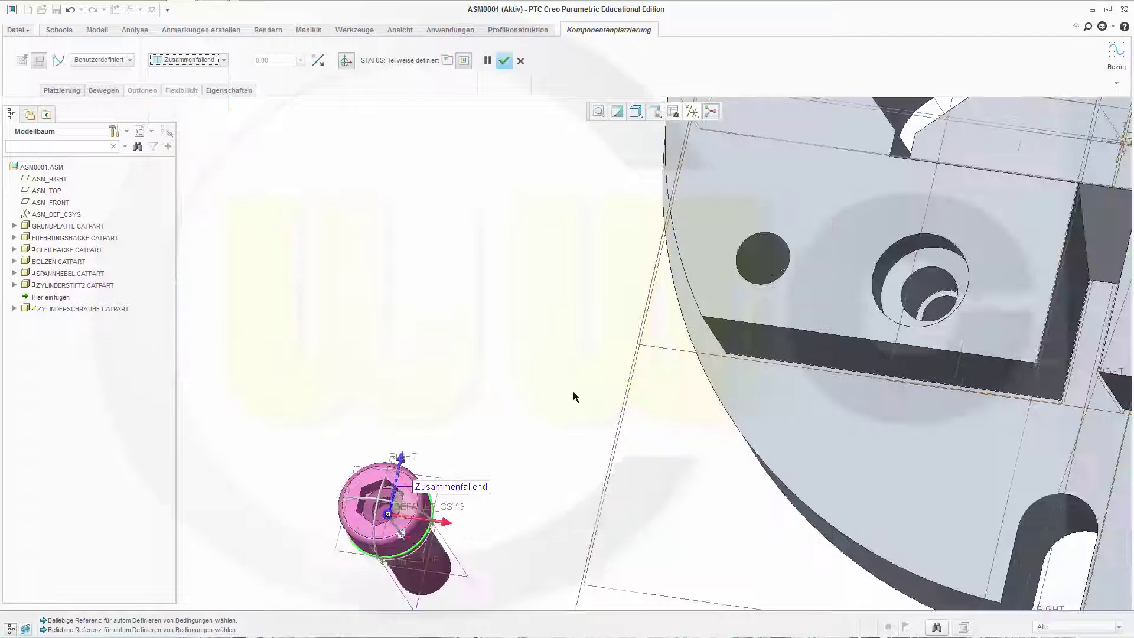
pyautogui.scroll(2, 467, 579)
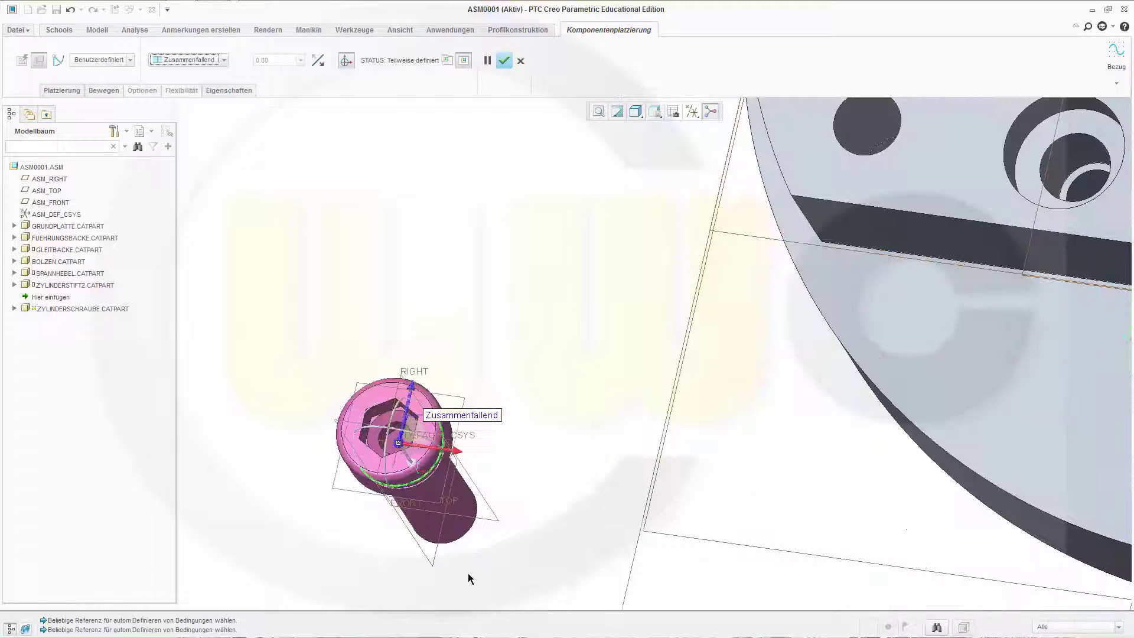
pyautogui.click(451, 530)
pyautogui.scroll(-2, 738, 416)
pyautogui.scroll(2, 1016, 258)
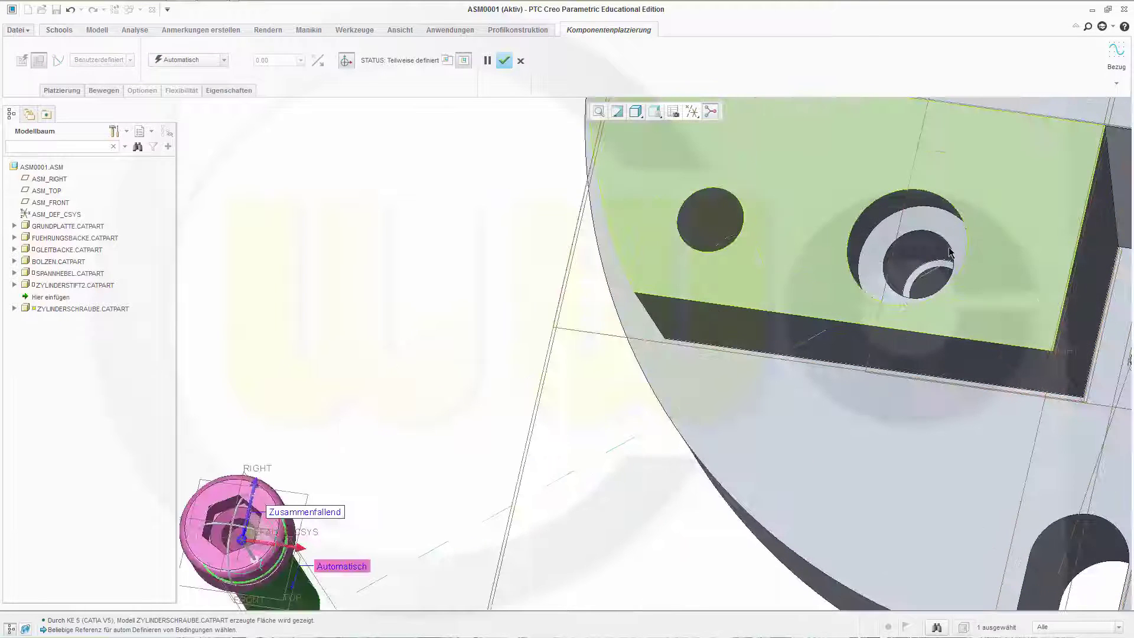
pyautogui.click(922, 252)
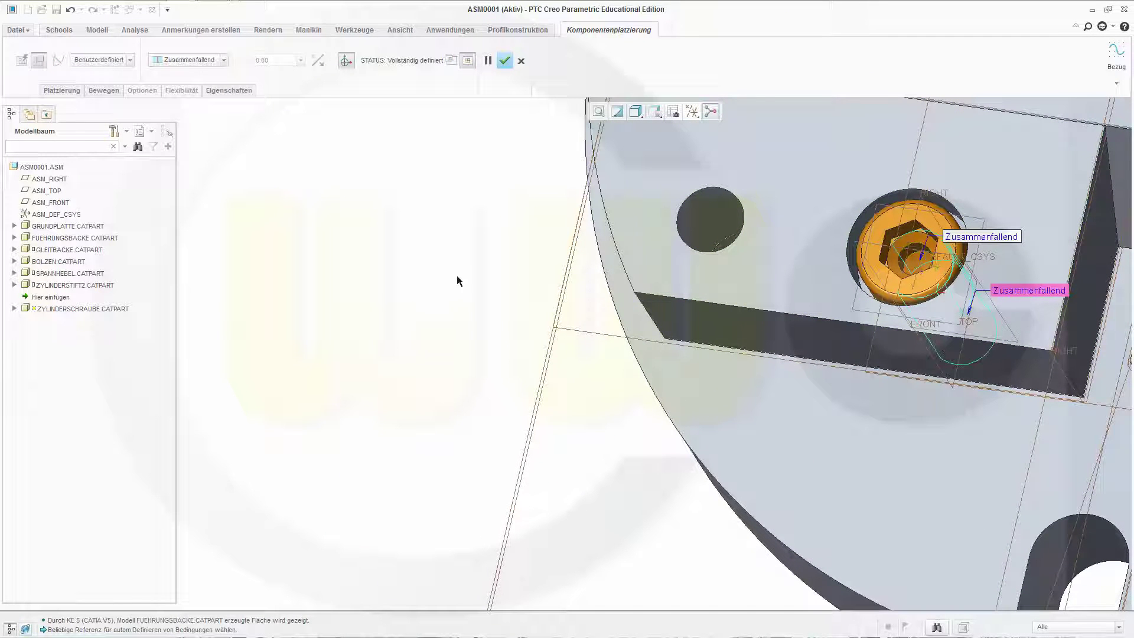
# - Finish the first screw's placement and save the assembly
pyautogui.click(505, 60)
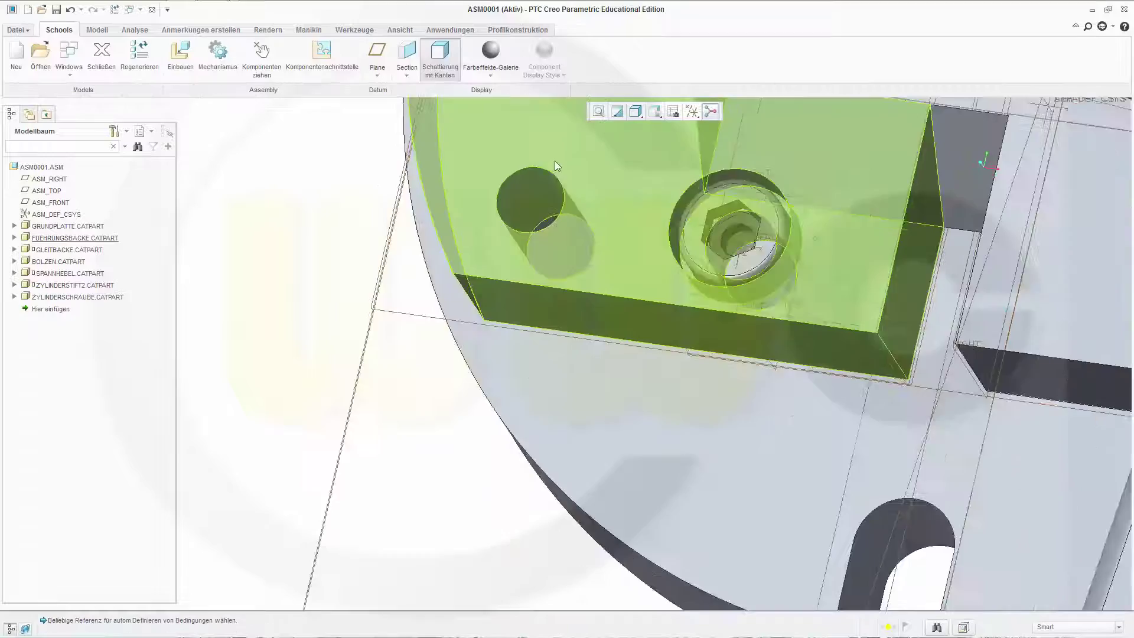
pyautogui.scroll(-3, 555, 161)
pyautogui.moveTo(747, 205); pyautogui.dragTo(479, 319, button='middle')
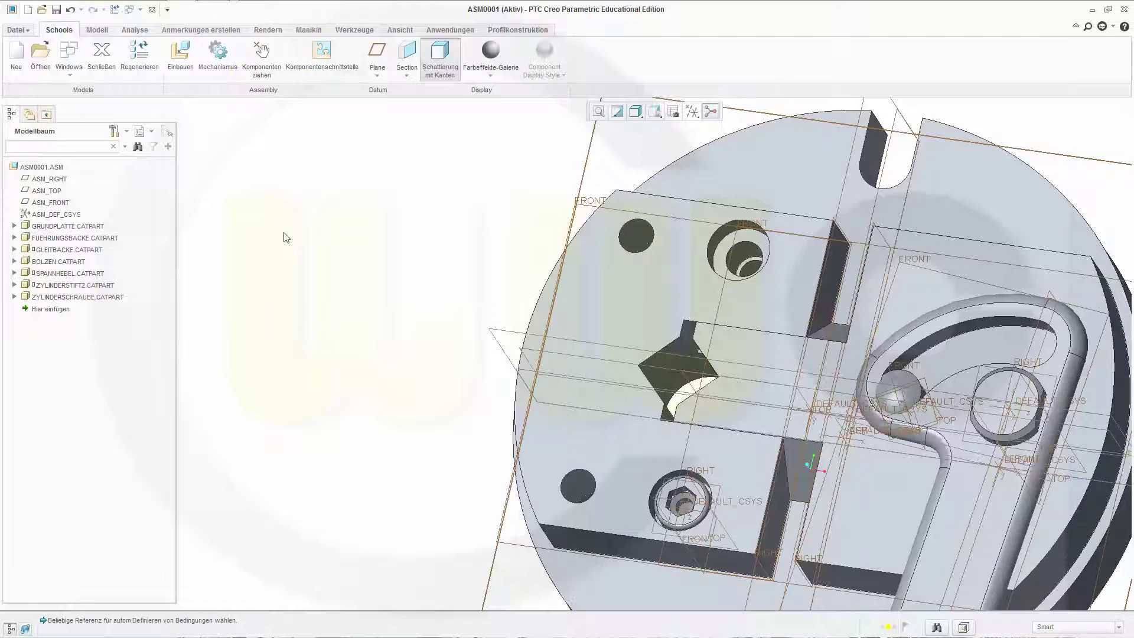
pyautogui.hotkey('ctrl', 's')
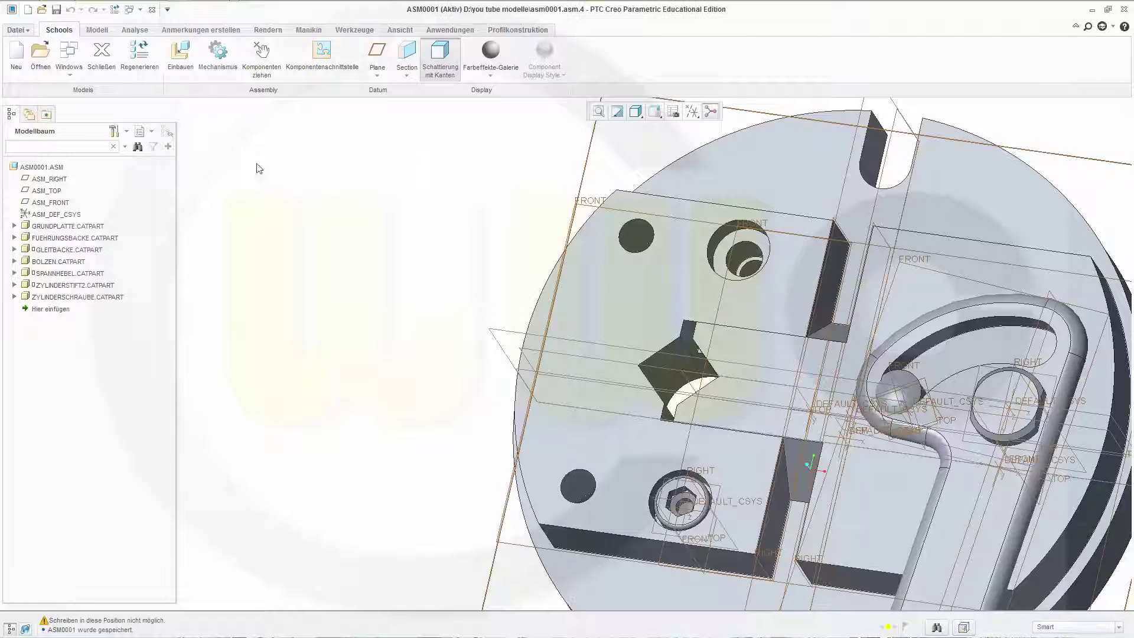
# - Insert Zylinderschraube.CATPart from D:\you tube modelle\Spannvorrichtung, filtering to CATIA V5 CATPart files
pyautogui.click(180, 55)
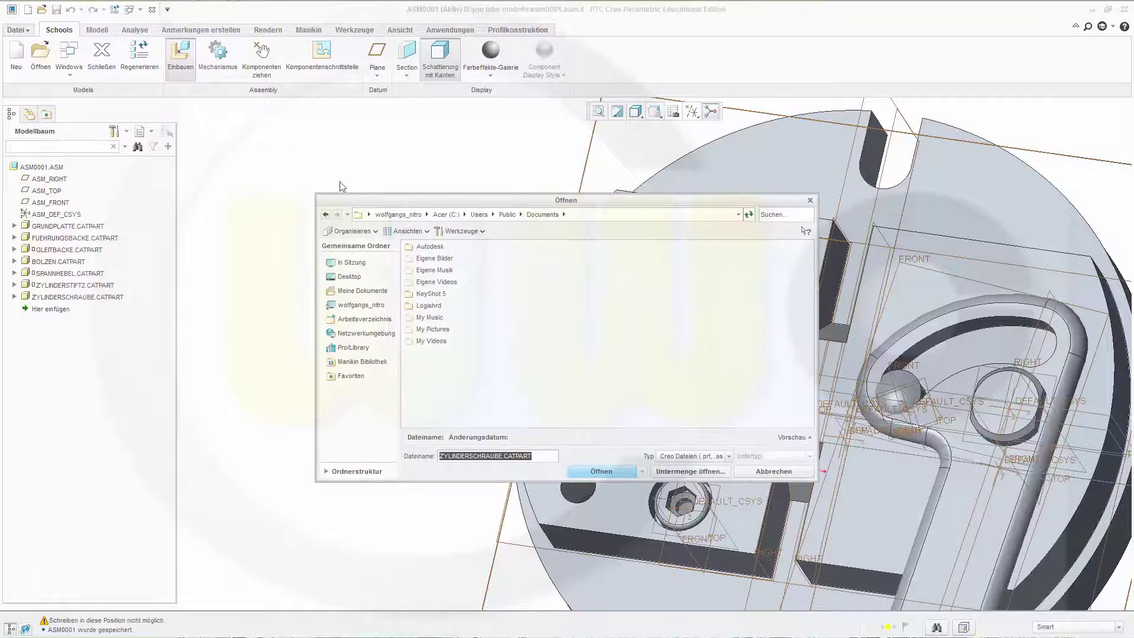
pyautogui.click(371, 306)
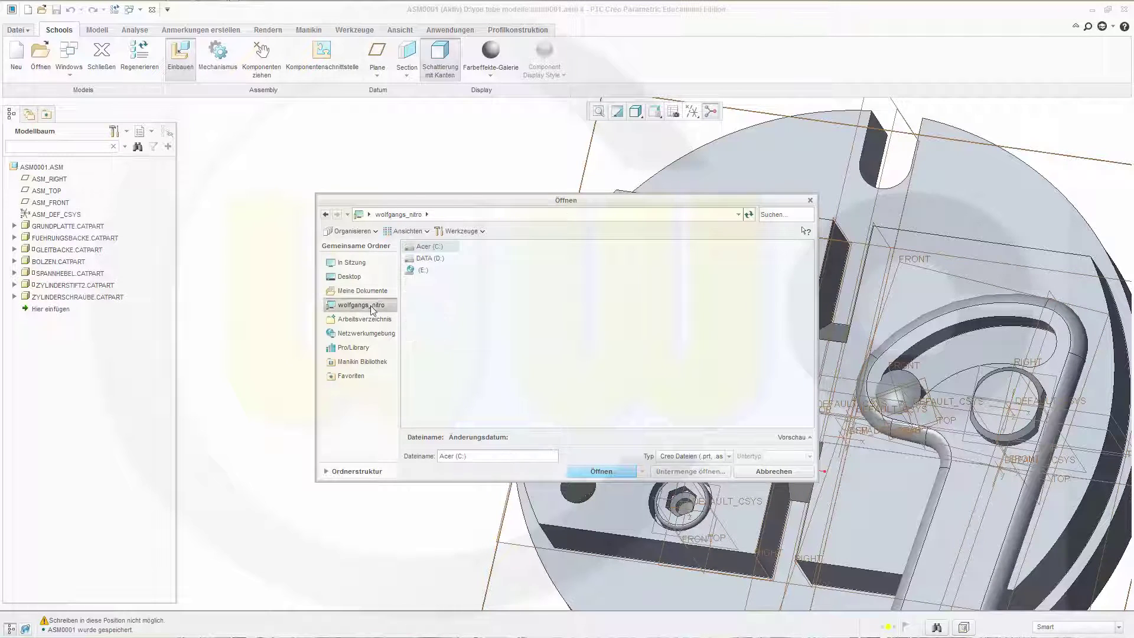
pyautogui.doubleClick(436, 258)
pyautogui.doubleClick(461, 329)
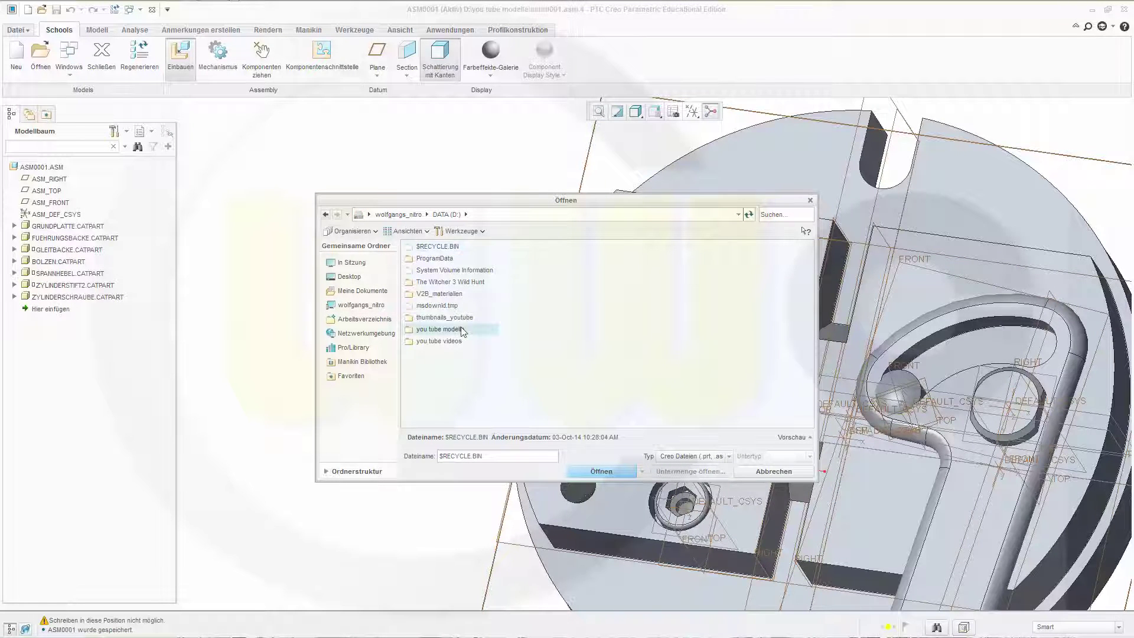
pyautogui.doubleClick(440, 258)
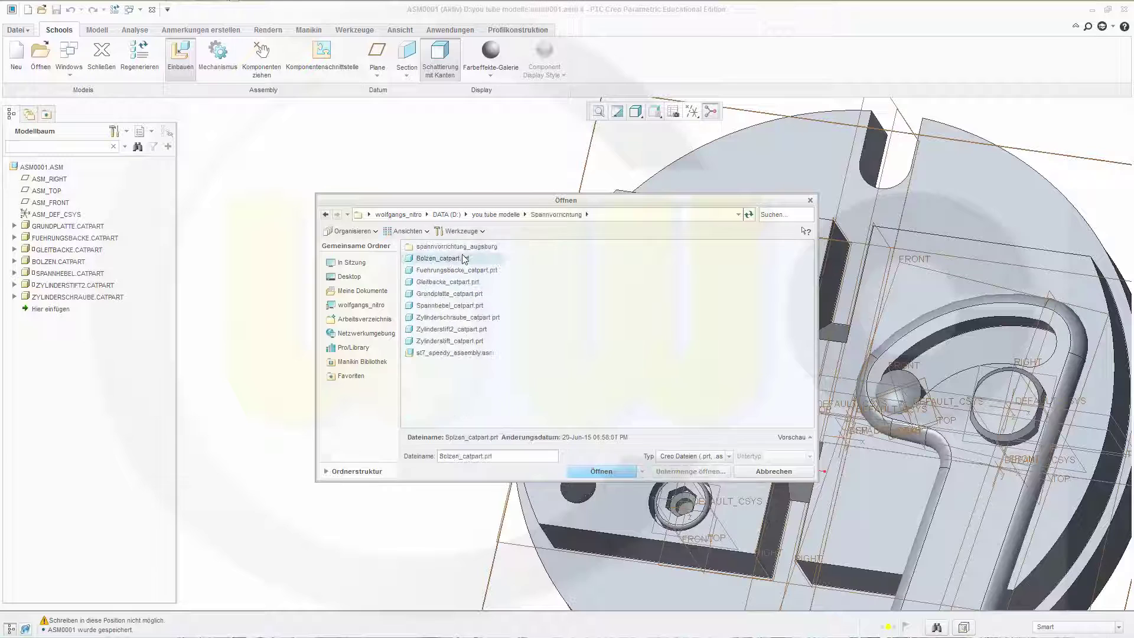
pyautogui.click(728, 455)
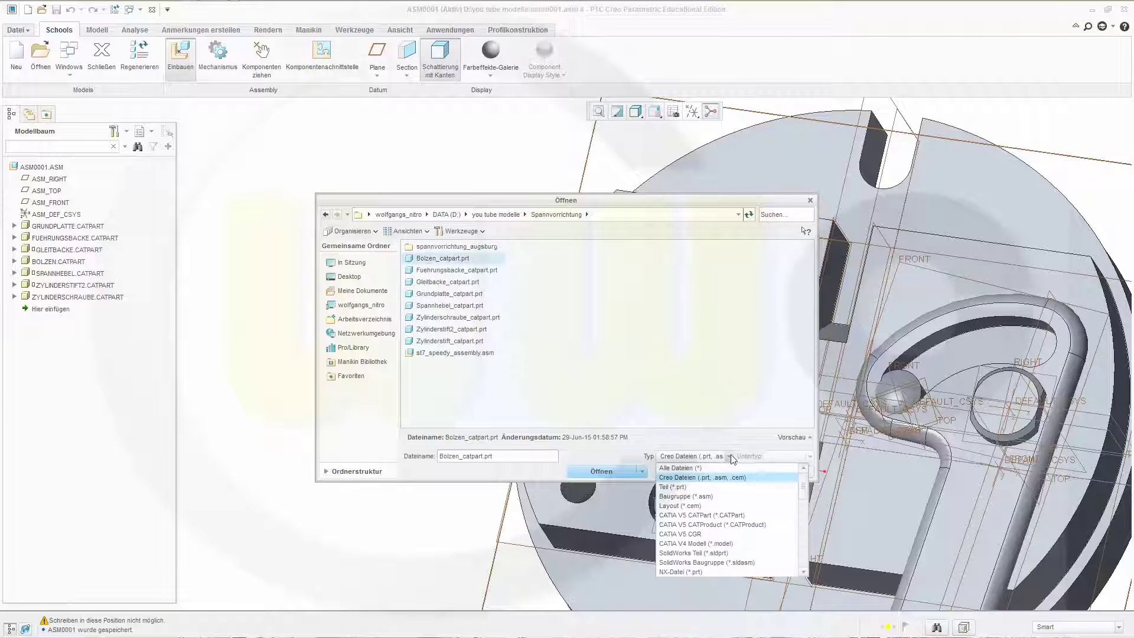
pyautogui.click(713, 514)
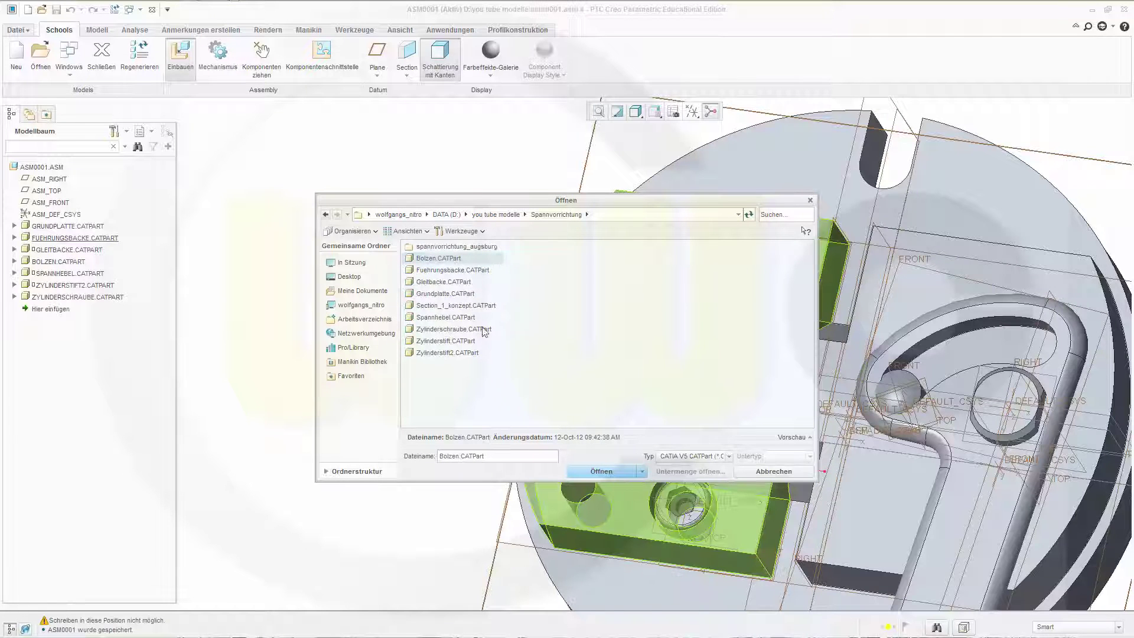
pyautogui.click(604, 471)
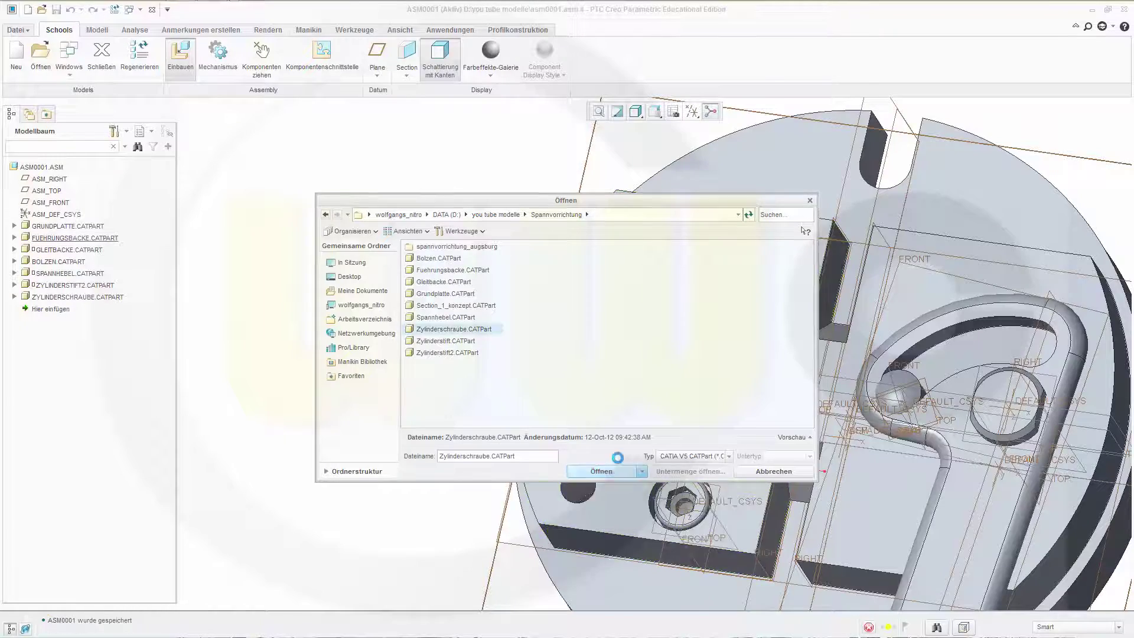
# - Drop the second screw into the view and align it coincident with the hole surface
pyautogui.click(576, 298)
pyautogui.moveTo(575, 298); pyautogui.dragTo(614, 425, button='middle')
pyautogui.scroll(5, 530, 482)
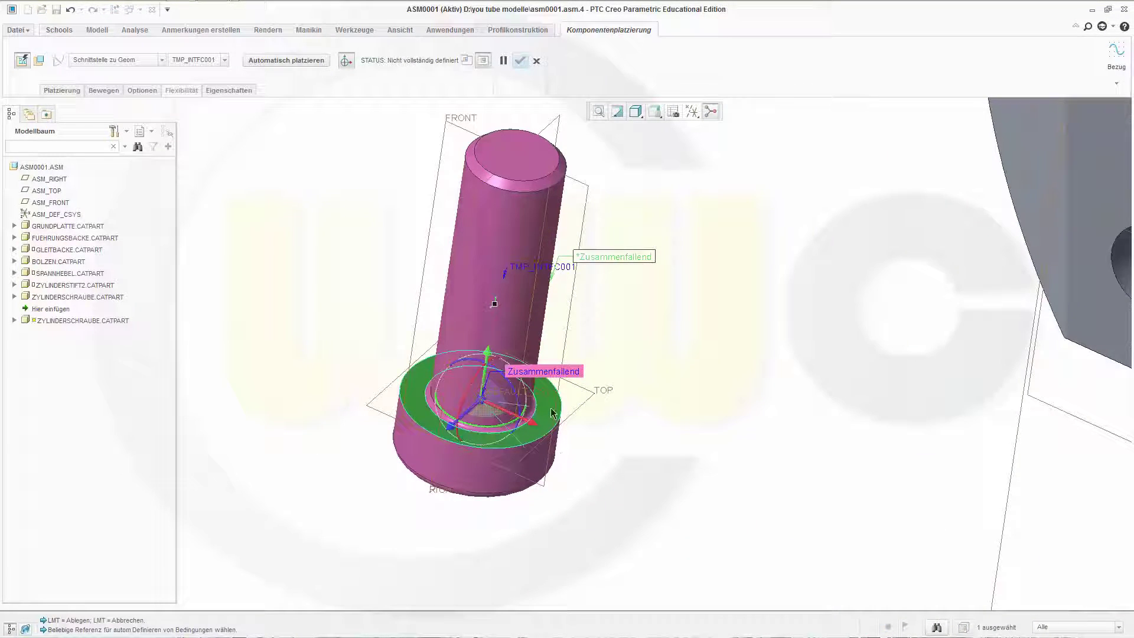
pyautogui.scroll(-4, 794, 342)
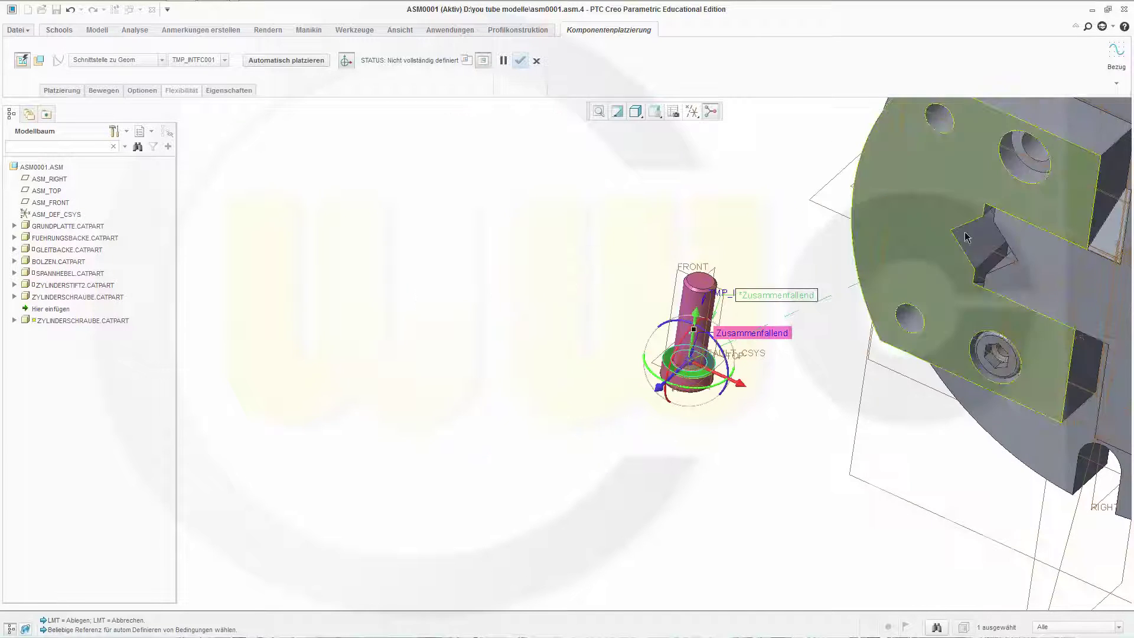
pyautogui.scroll(3, 1051, 159)
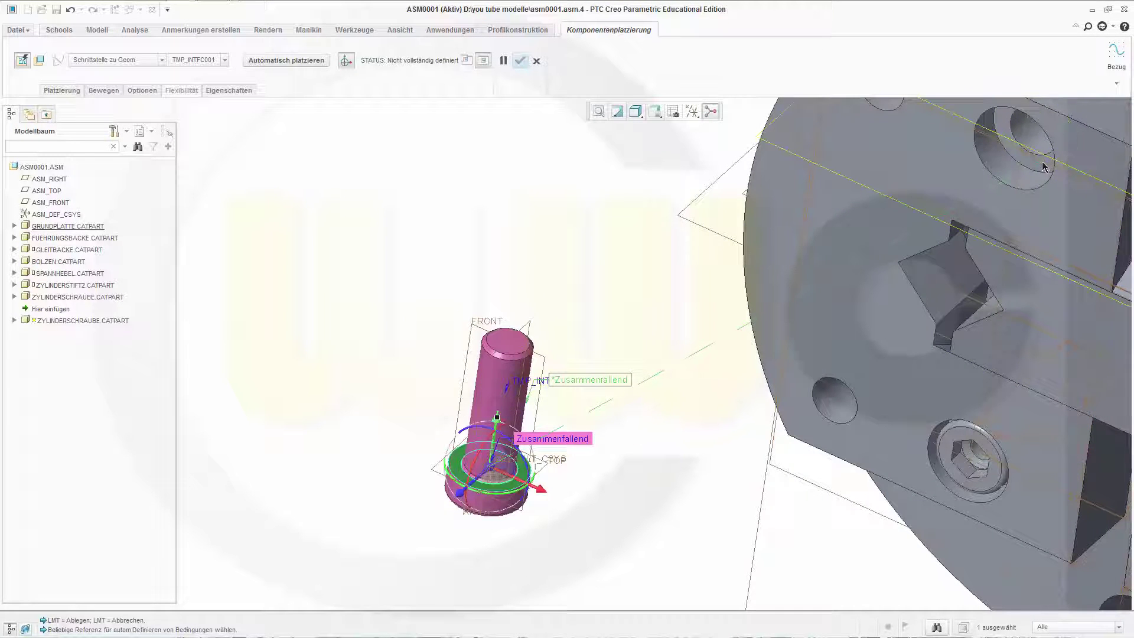
pyautogui.scroll(2, 1043, 164)
pyautogui.click(1030, 168)
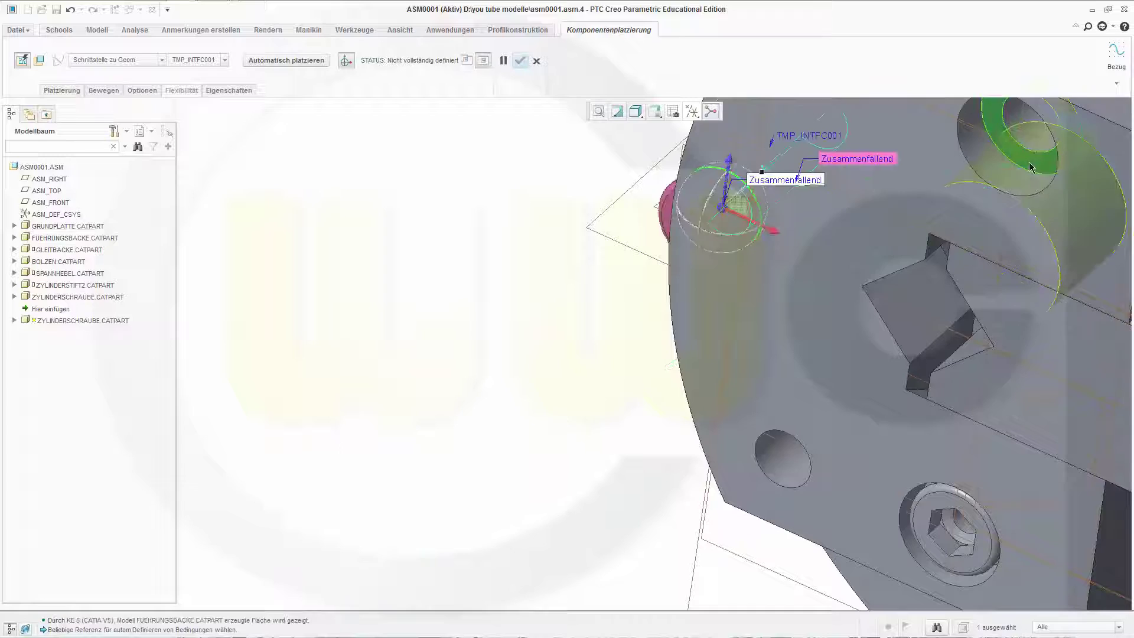
pyautogui.scroll(-2, 945, 230)
pyautogui.scroll(3, 943, 230)
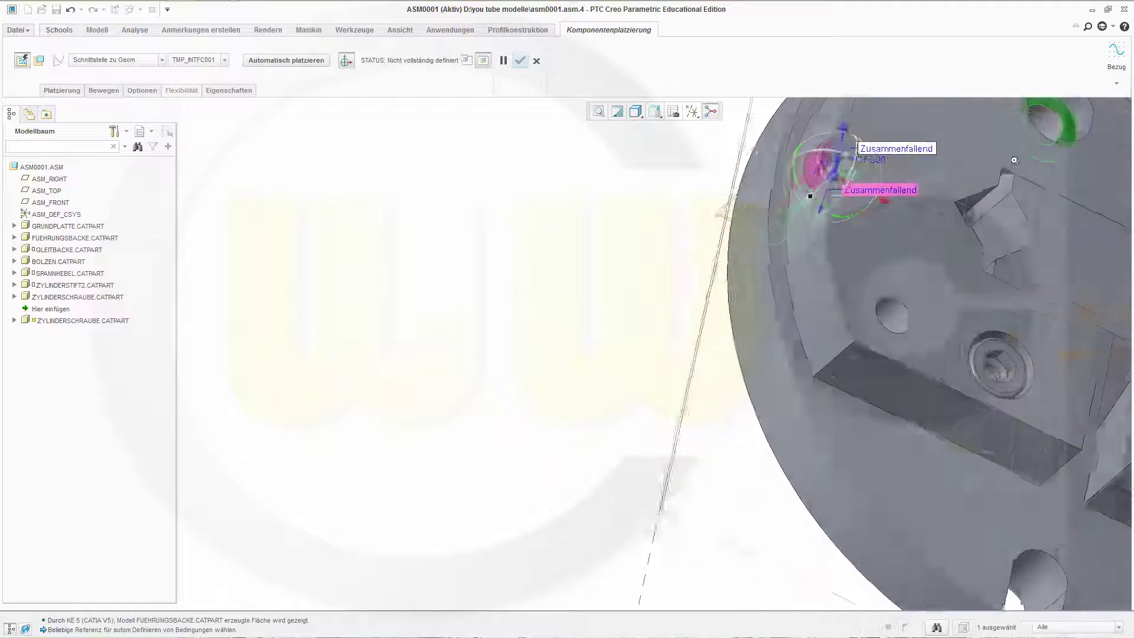
pyautogui.scroll(2, 957, 139)
pyautogui.scroll(-3, 957, 139)
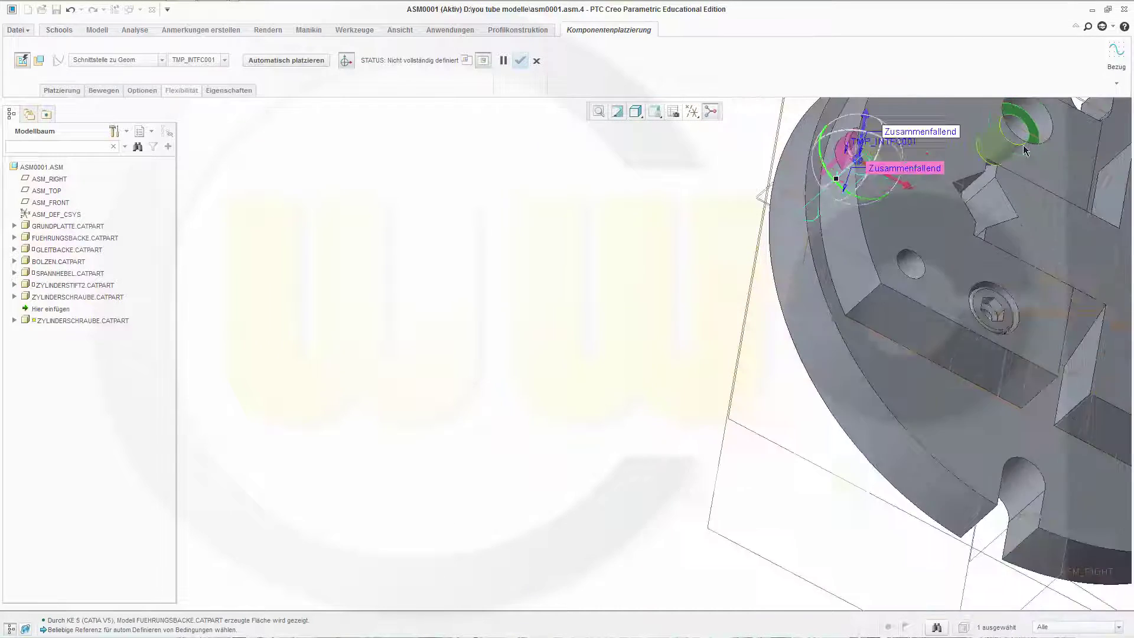
# - Seat the screw head in the counterbored hole and finish its placement
pyautogui.moveTo(1022, 144)
pyautogui.mouseDown(button='middle')
pyautogui.moveTo(961, 171)
pyautogui.moveTo(972, 151)
pyautogui.mouseUp(button='middle')
pyautogui.scroll(4, 1050, 144)
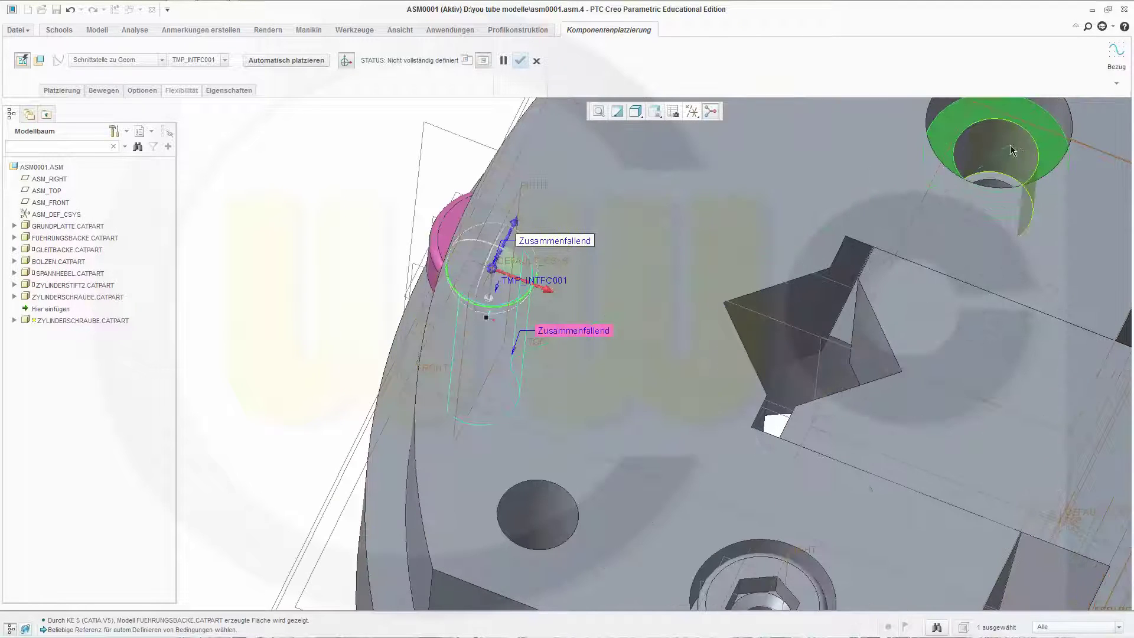
pyautogui.click(1050, 144)
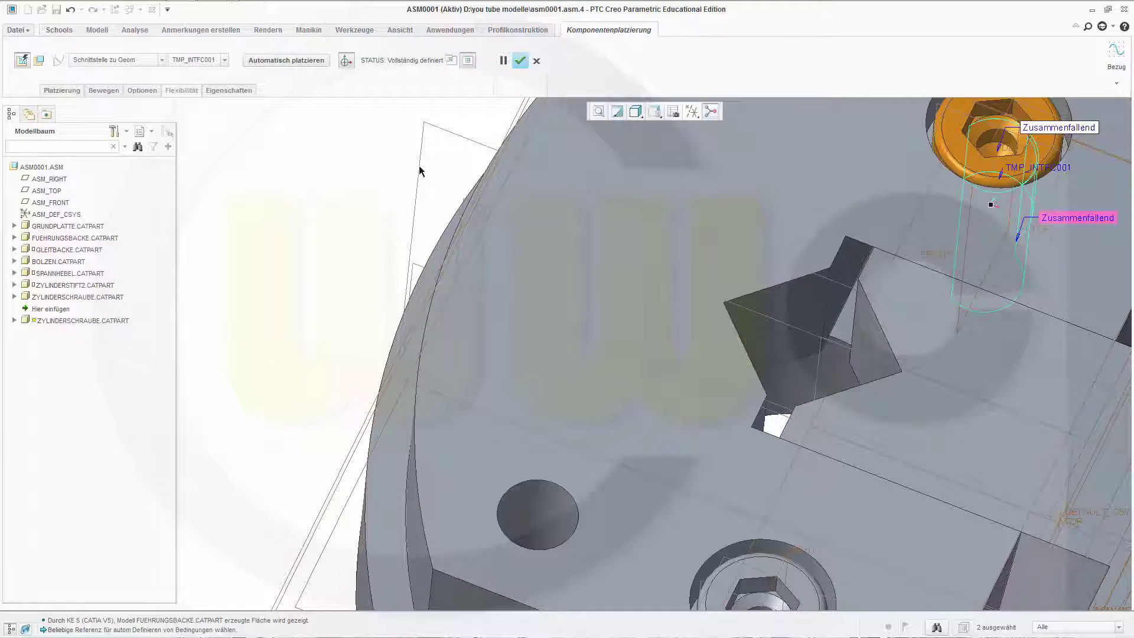
pyautogui.click(519, 61)
pyautogui.scroll(-6, 576, 119)
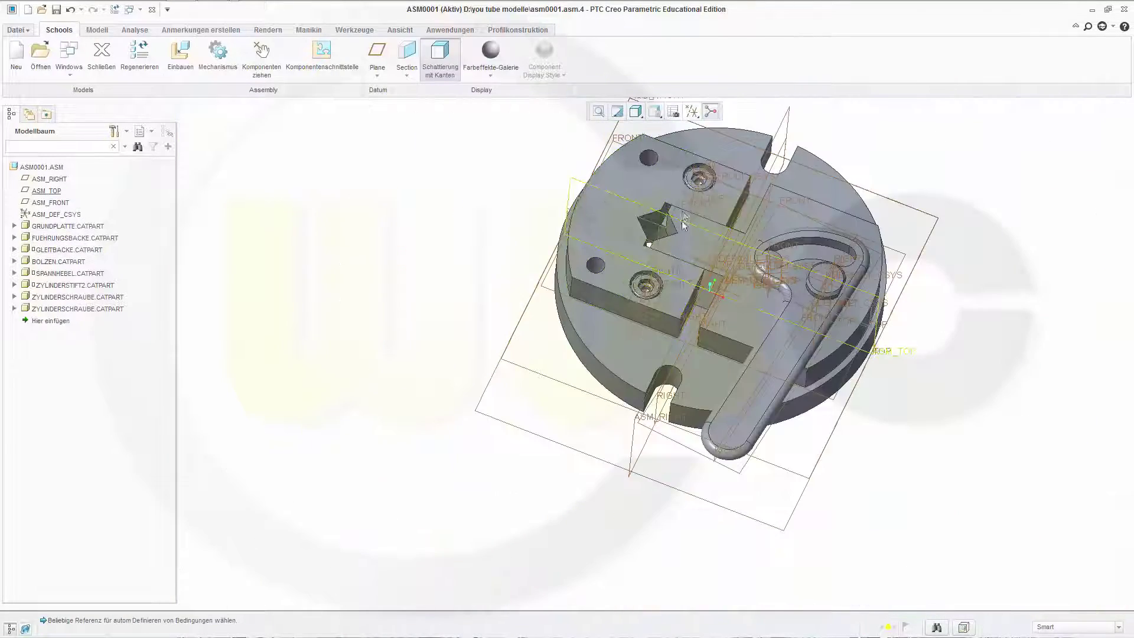
pyautogui.moveTo(683, 224); pyautogui.dragTo(621, 412, button='middle')
# - Insert Zylinderstift.CATPart from D:\you tube modelle\Spannvorrichtung as a CATIA V5 CATPart
pyautogui.scroll(5, 621, 412)
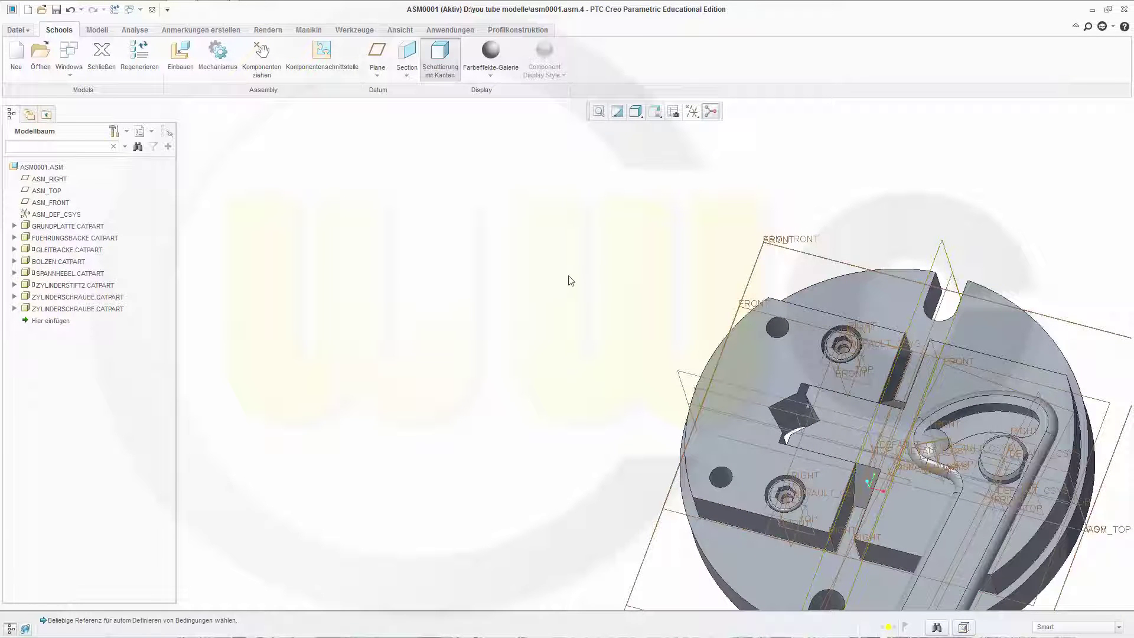
pyautogui.scroll(-2, 517, 276)
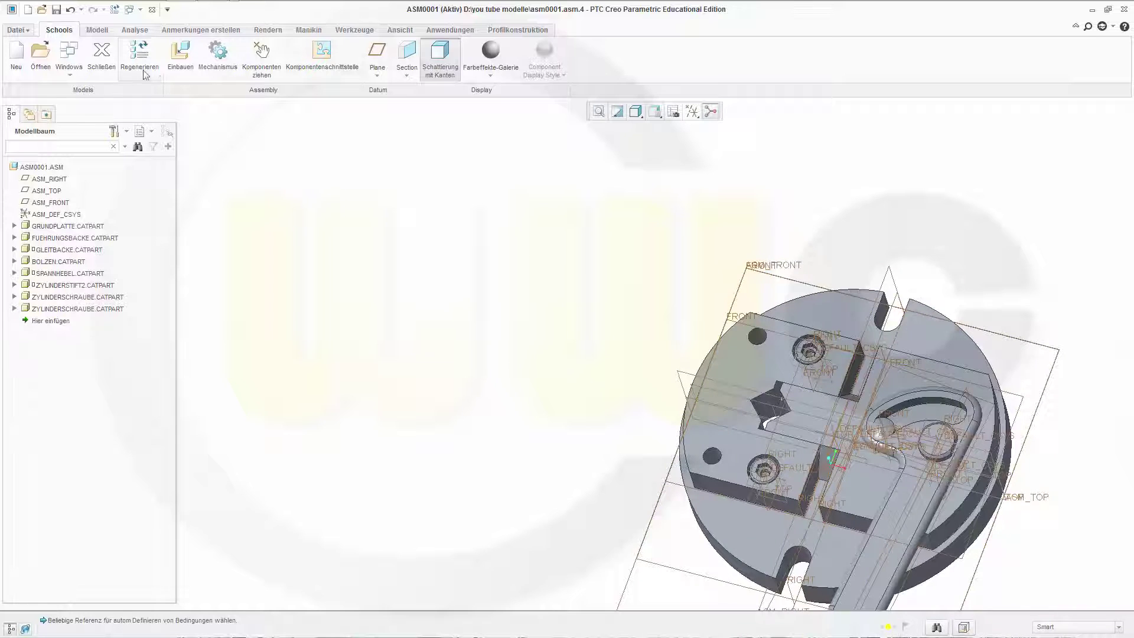
pyautogui.click(182, 52)
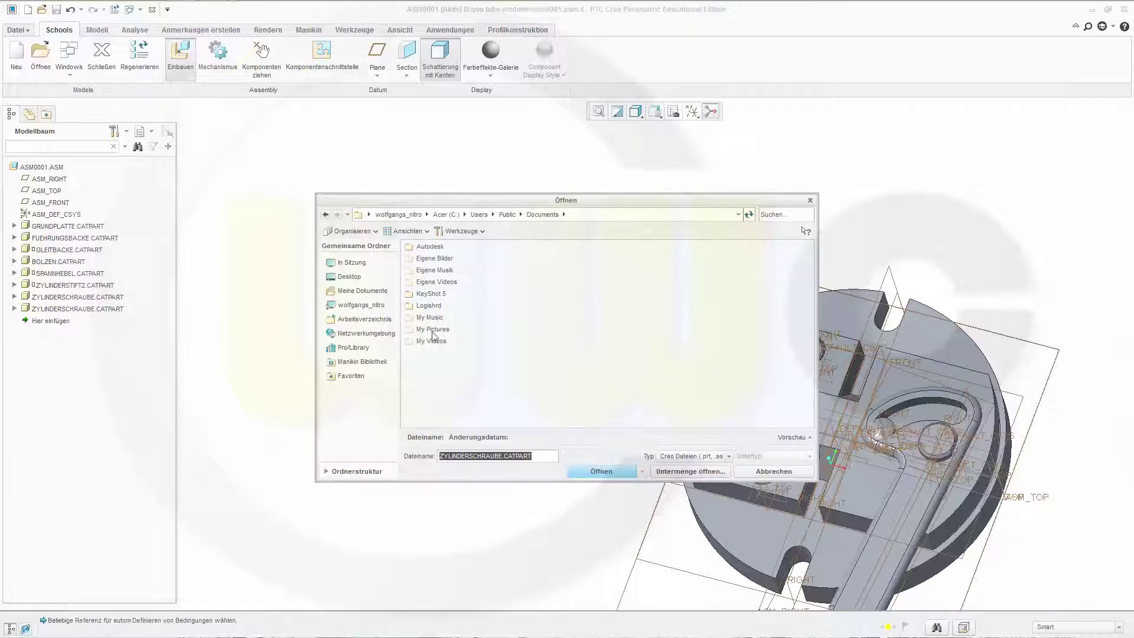
pyautogui.click(369, 304)
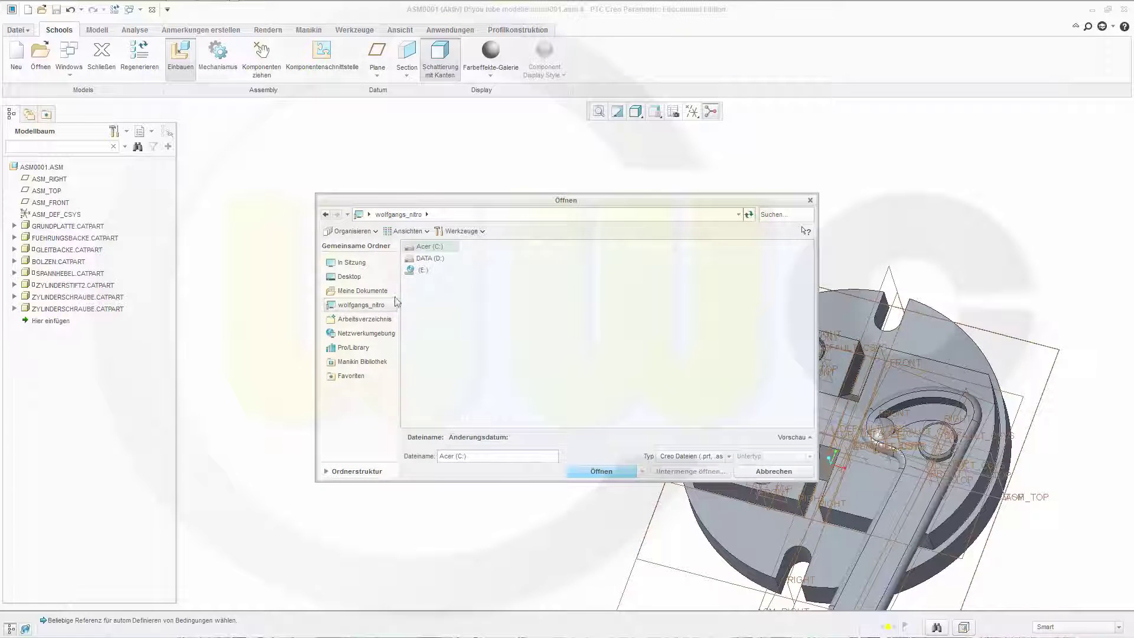
pyautogui.doubleClick(428, 259)
pyautogui.doubleClick(449, 330)
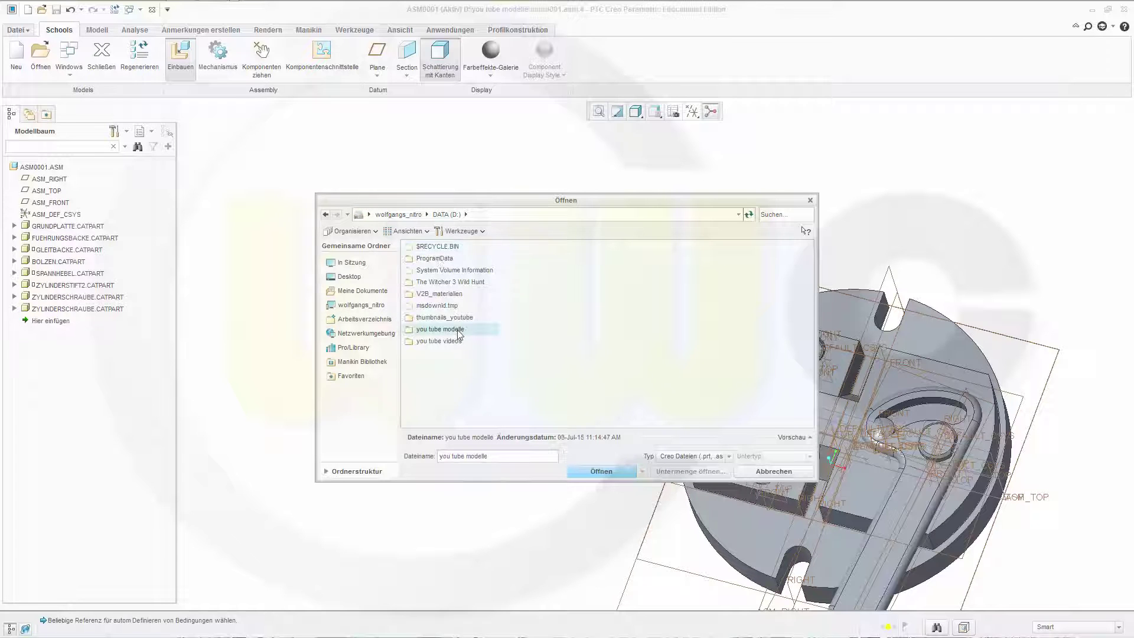
pyautogui.doubleClick(453, 260)
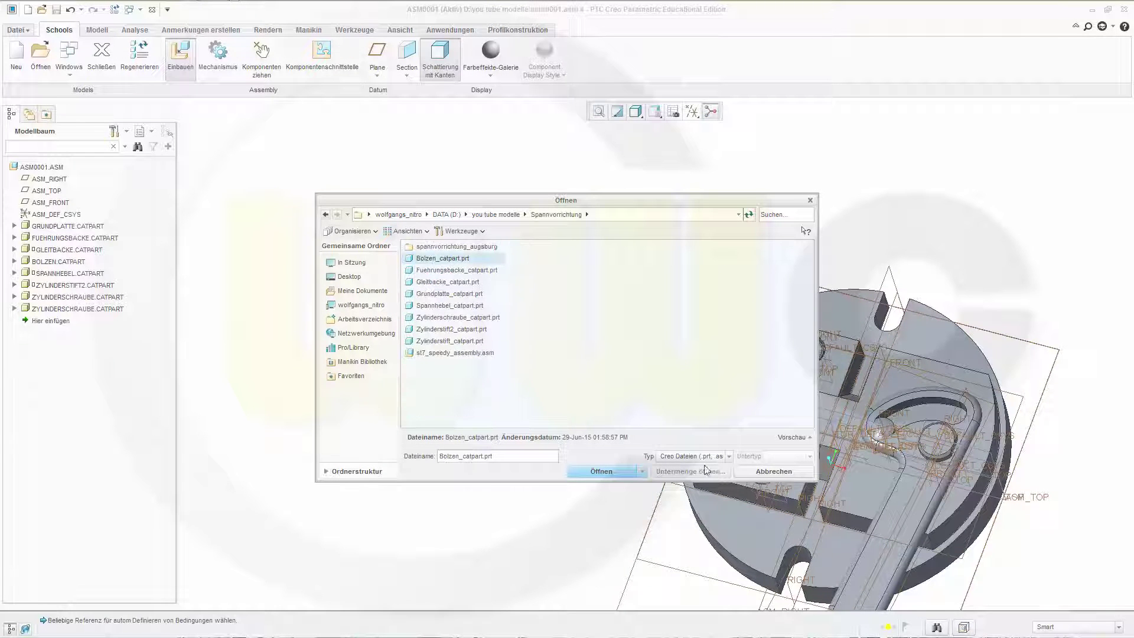
pyautogui.click(737, 458)
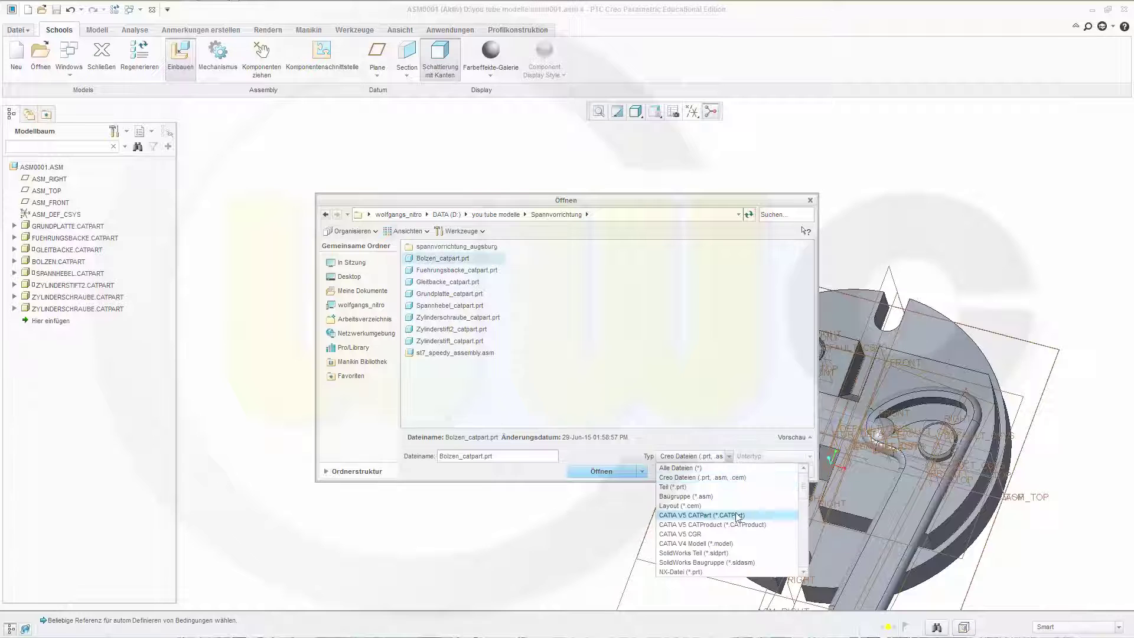
pyautogui.click(738, 517)
pyautogui.click(450, 343)
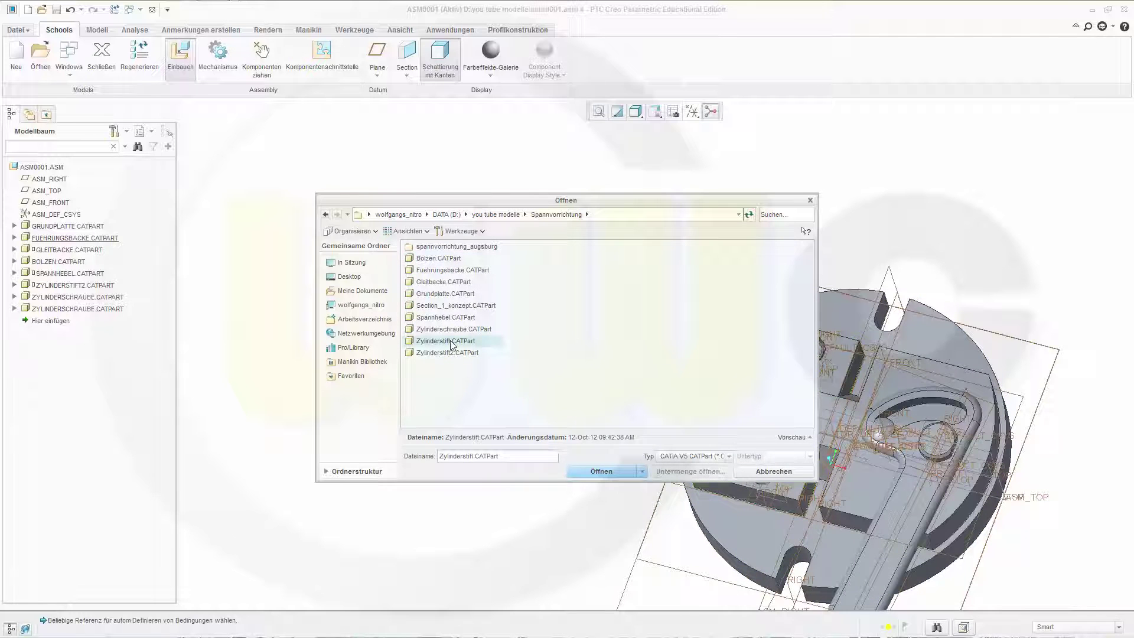
pyautogui.click(627, 472)
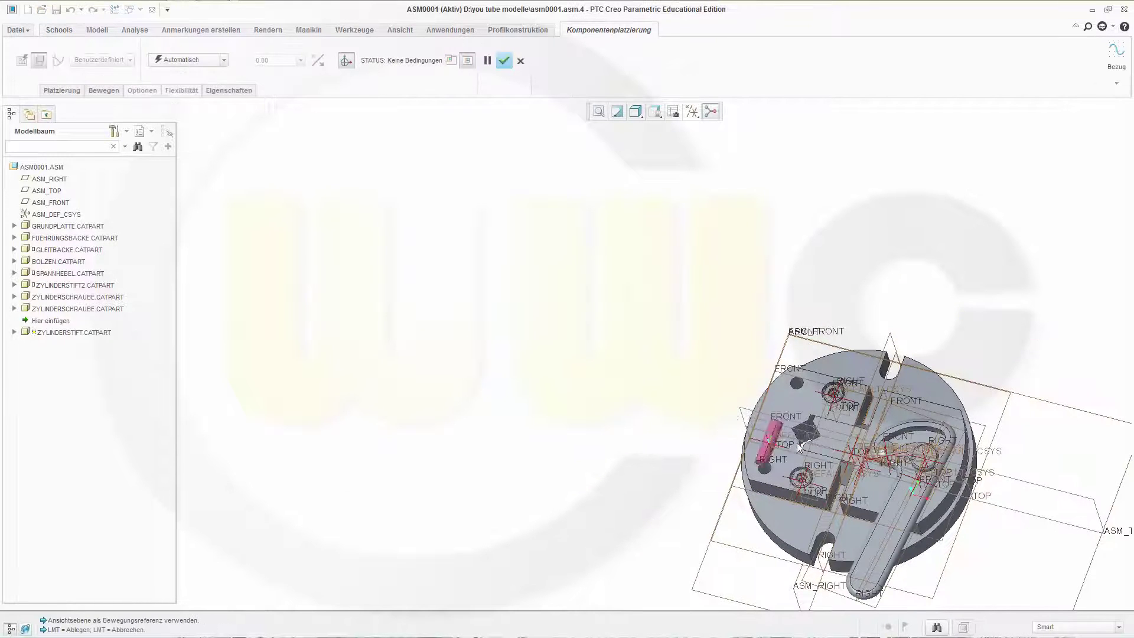
# - Drop the cylinder pin beside the assembly and align it with a hole in the plate
pyautogui.scroll(-6, 797, 446)
pyautogui.click(604, 324)
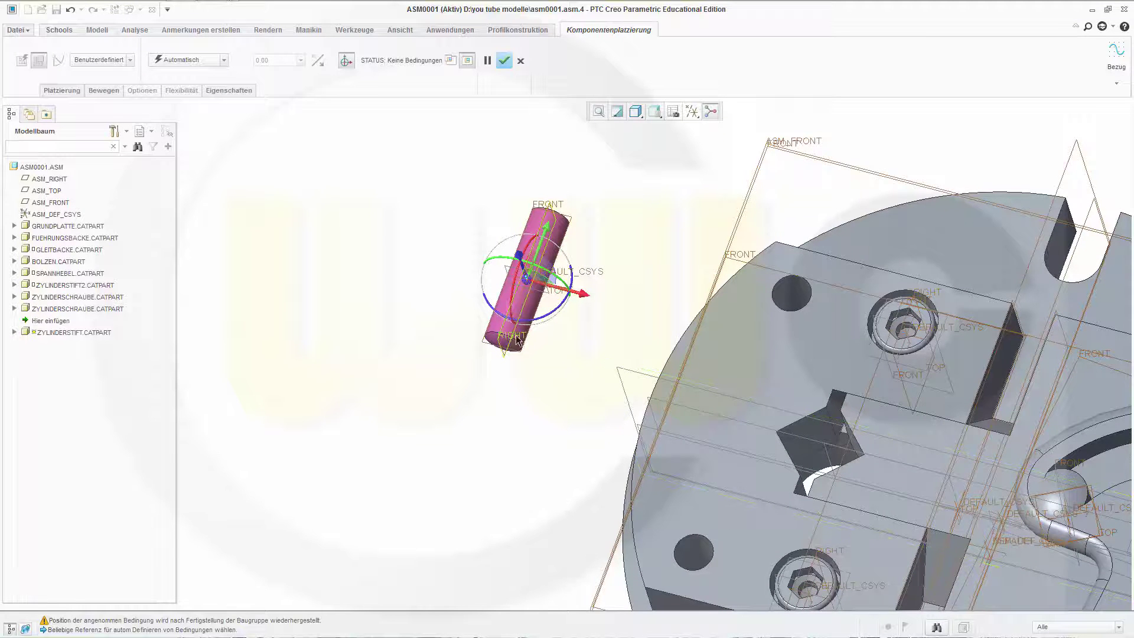
pyautogui.scroll(-3, 511, 346)
pyautogui.scroll(3, 679, 343)
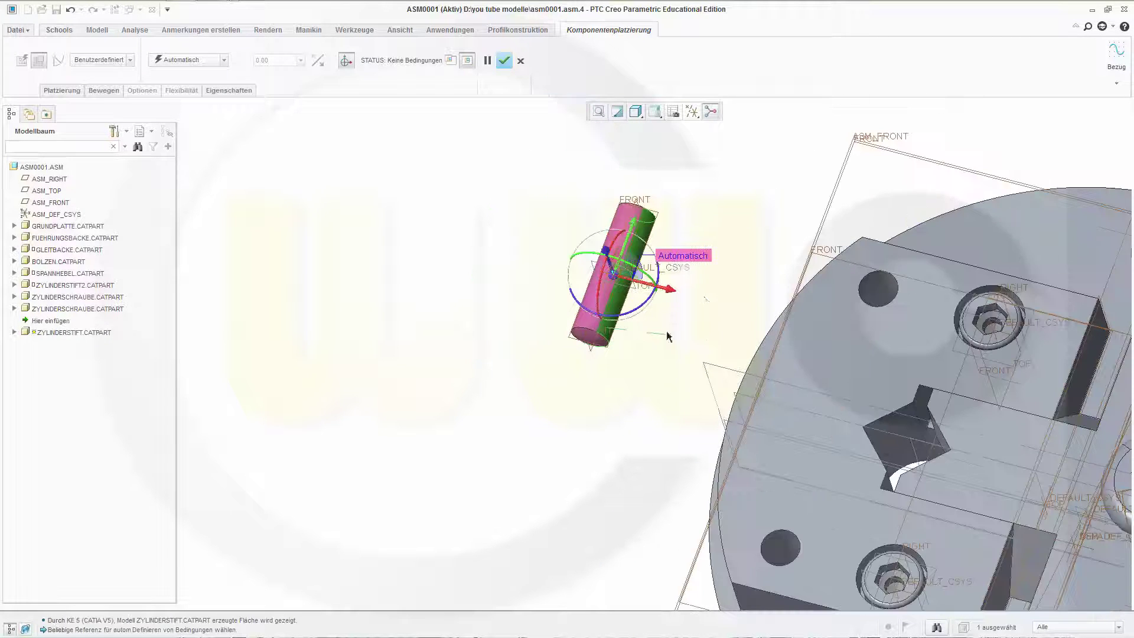
pyautogui.click(885, 299)
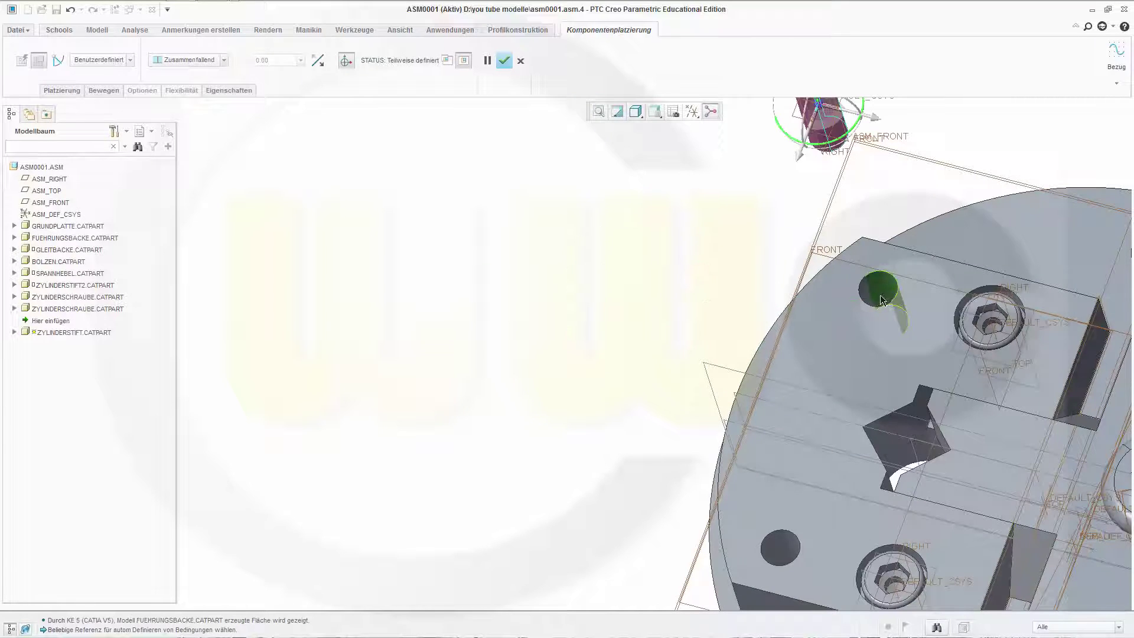
pyautogui.scroll(3, 774, 194)
pyautogui.scroll(-3, 870, 123)
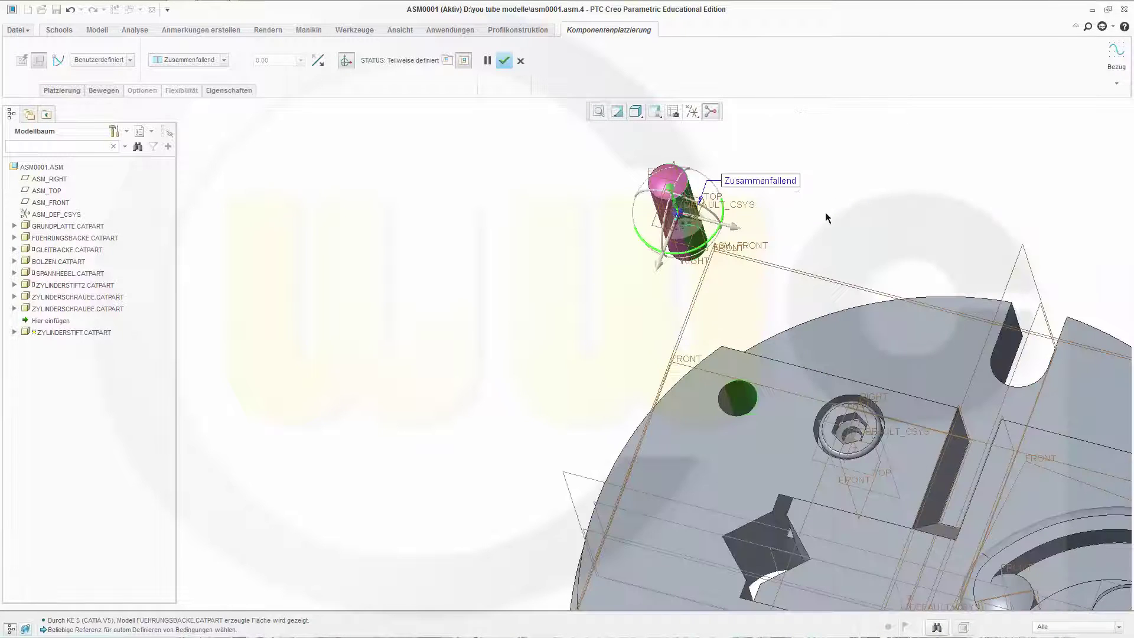
pyautogui.moveTo(824, 215); pyautogui.dragTo(818, 412, button='middle')
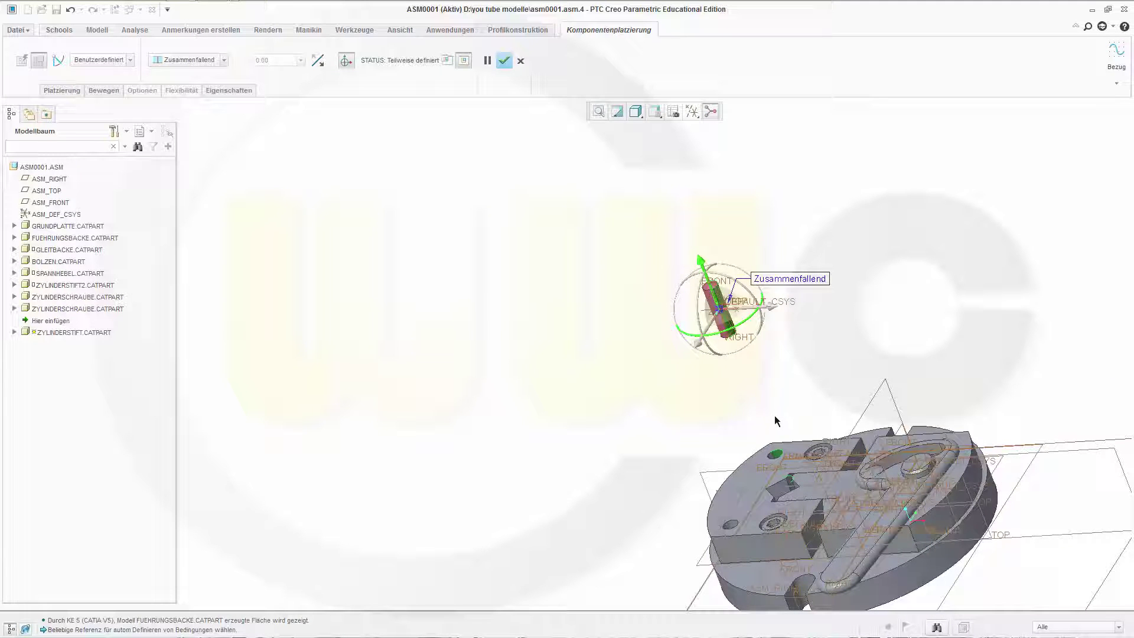
pyautogui.scroll(-2, 770, 420)
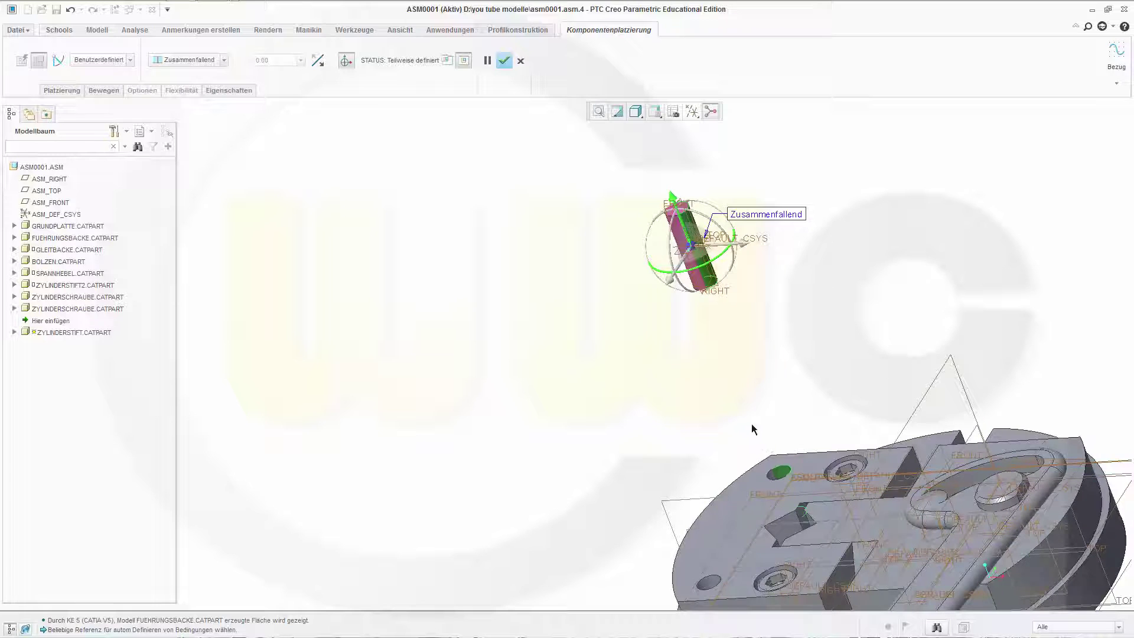
pyautogui.scroll(3, 738, 469)
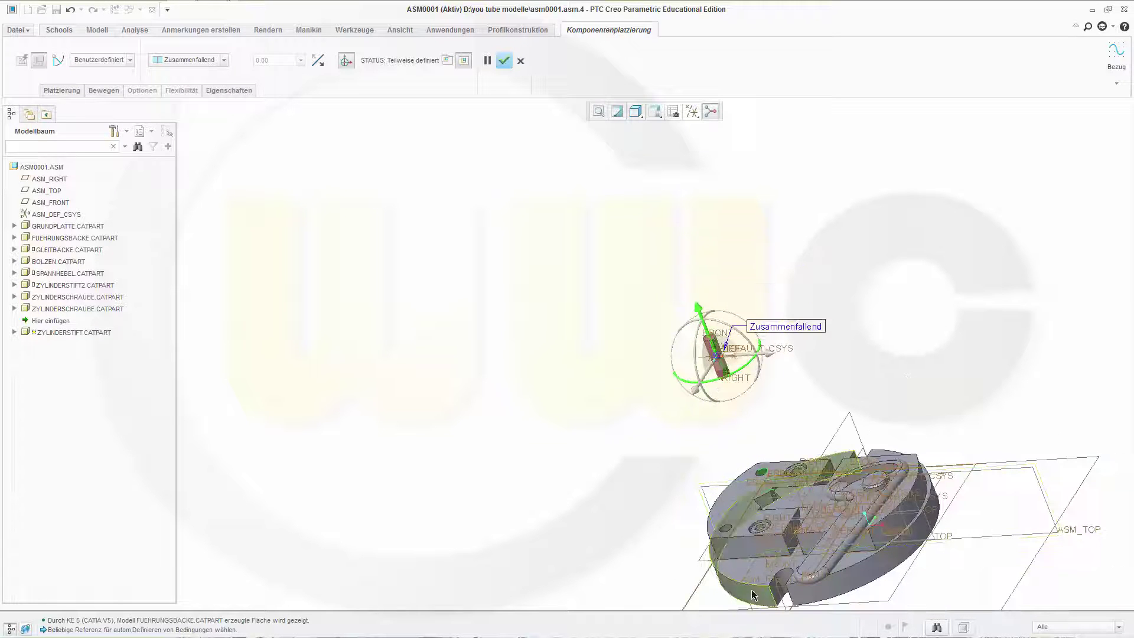
# - Constrain the pin to the TOP datum plane as Zusammenfallend instead of Abstand, then finish placement
pyautogui.click(736, 571)
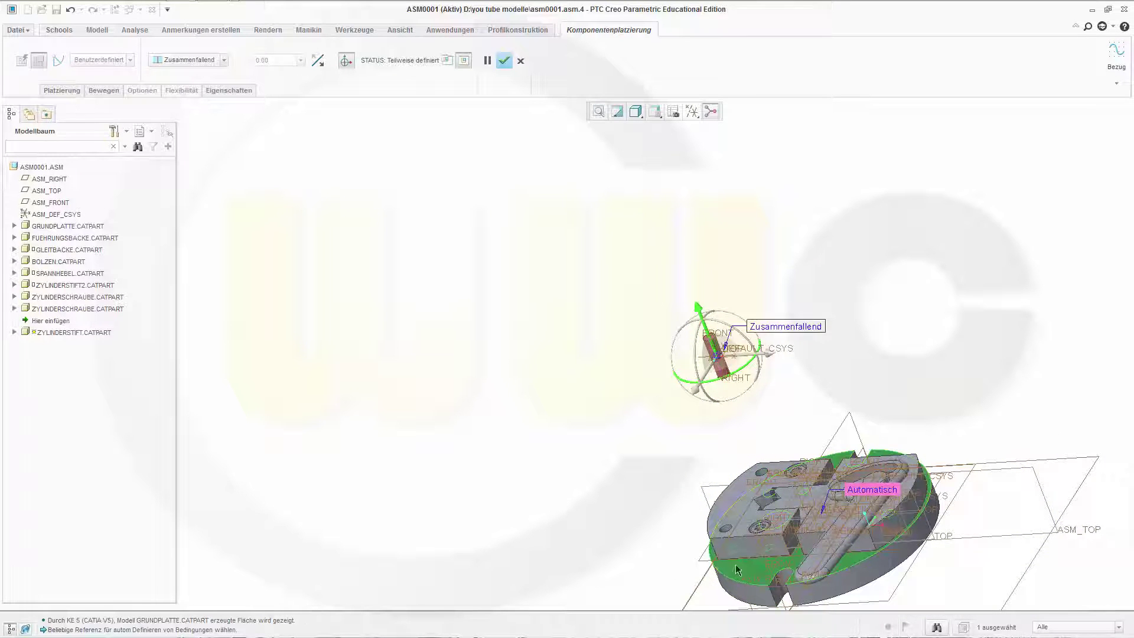
pyautogui.scroll(-5, 721, 302)
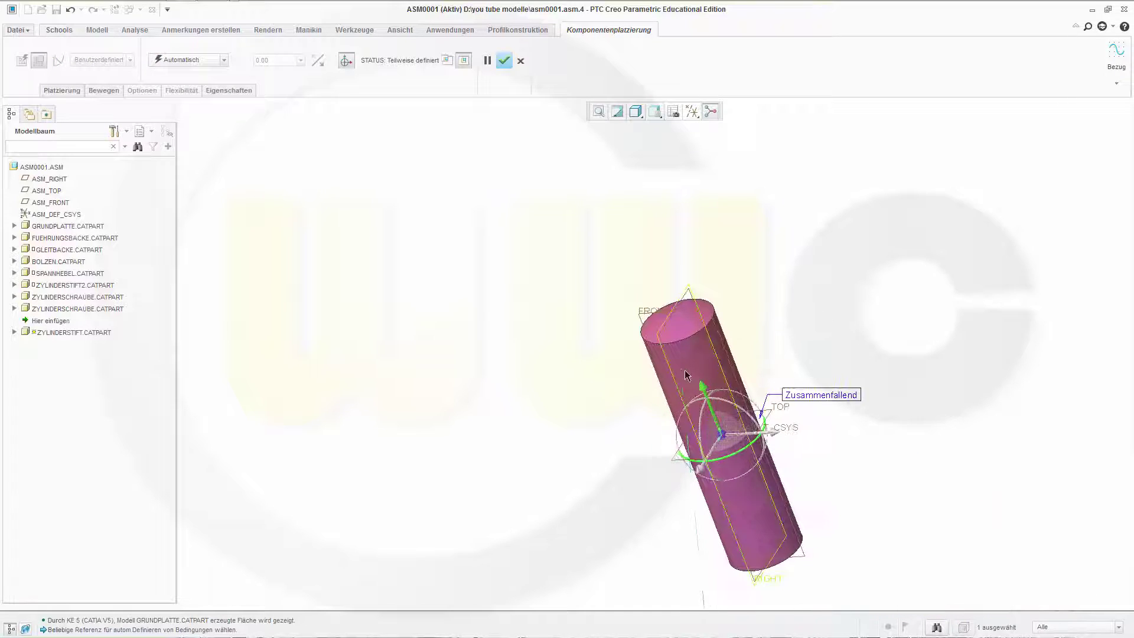
pyautogui.scroll(-2, 696, 333)
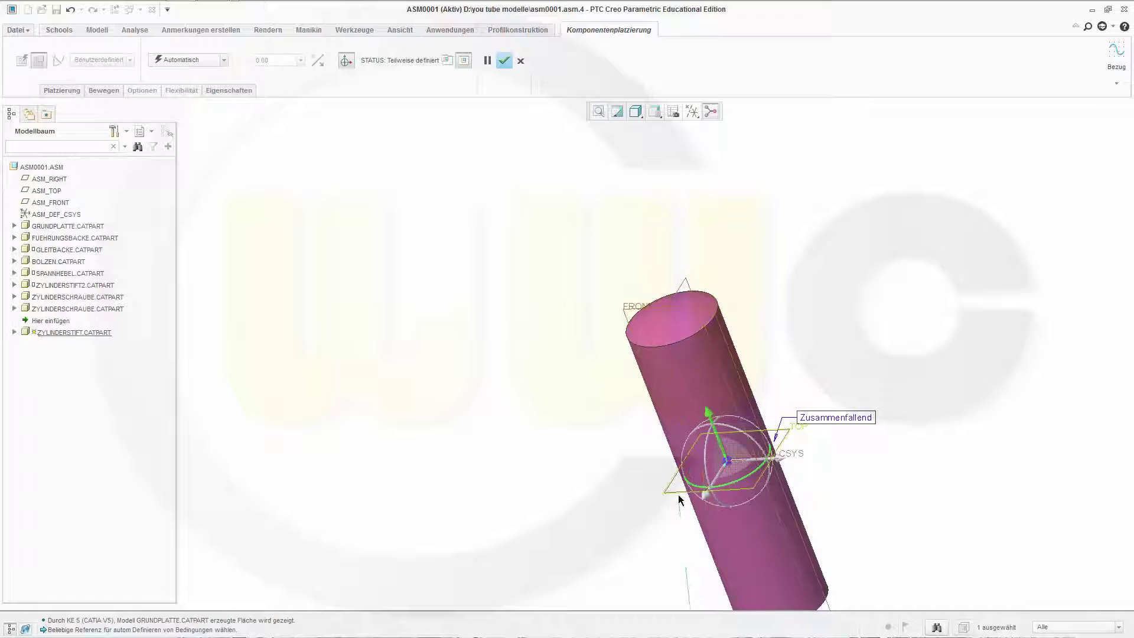
pyautogui.click(674, 490)
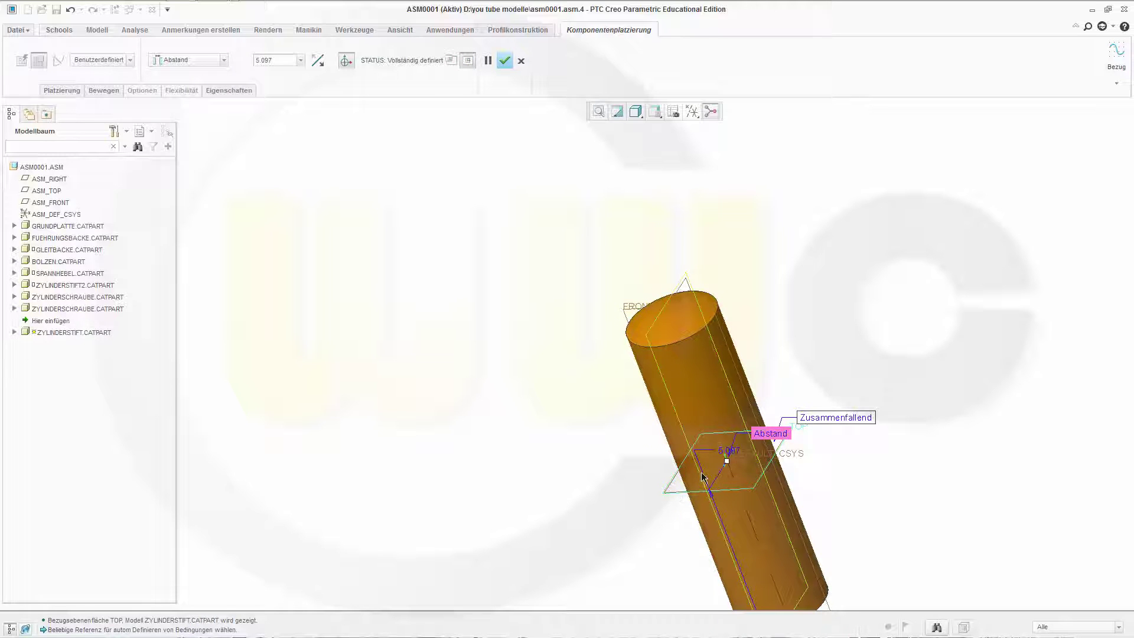
pyautogui.click(224, 60)
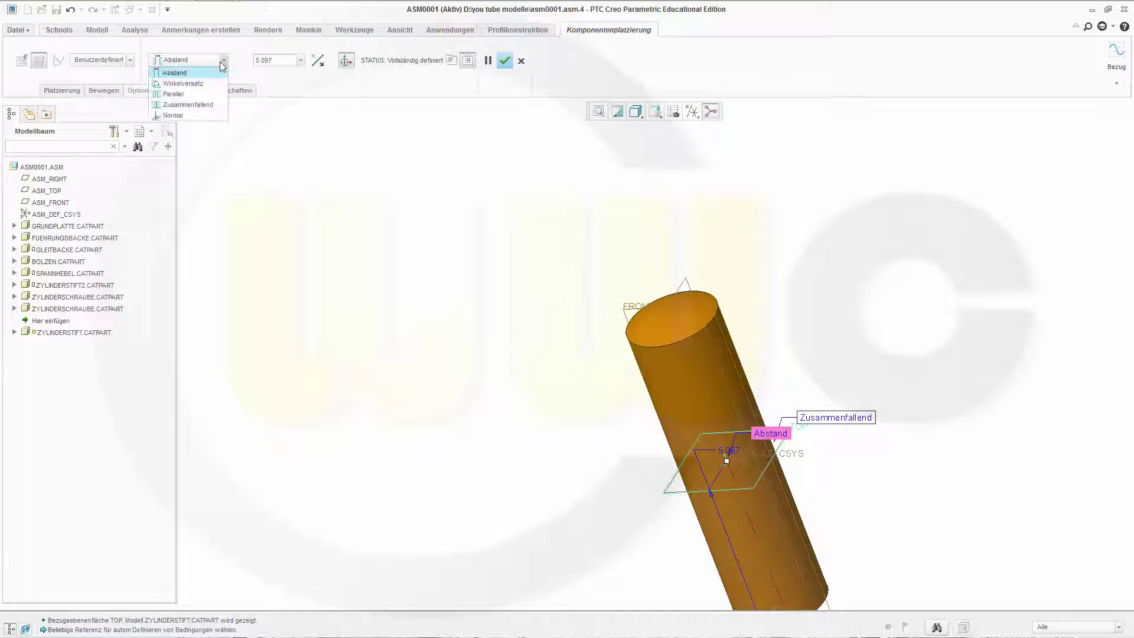
pyautogui.click(202, 103)
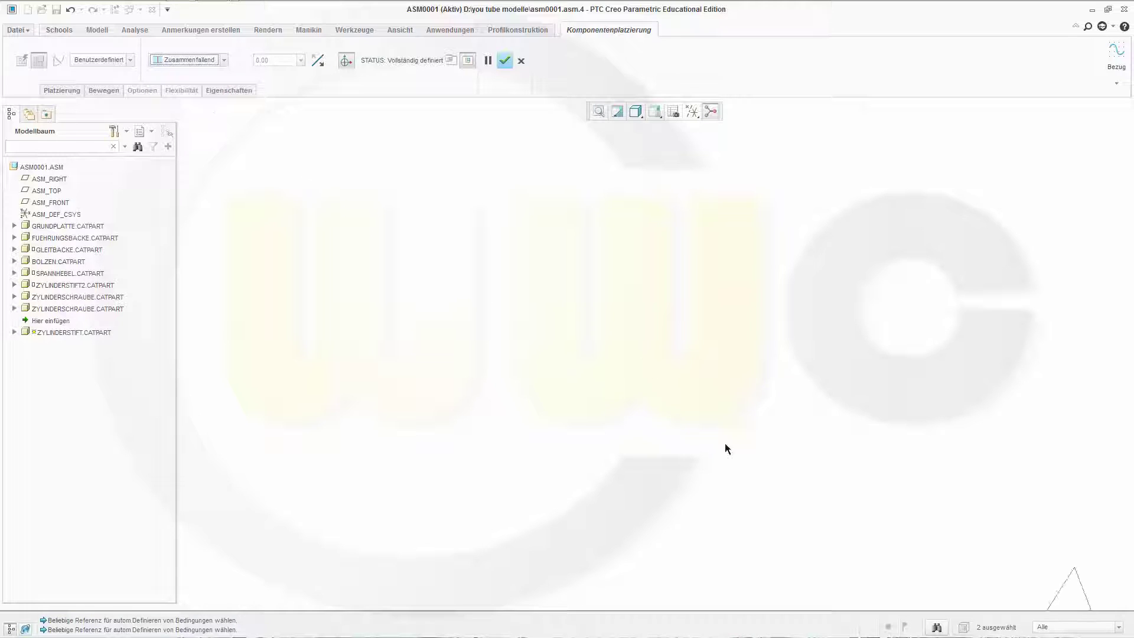
pyautogui.scroll(-5, 831, 499)
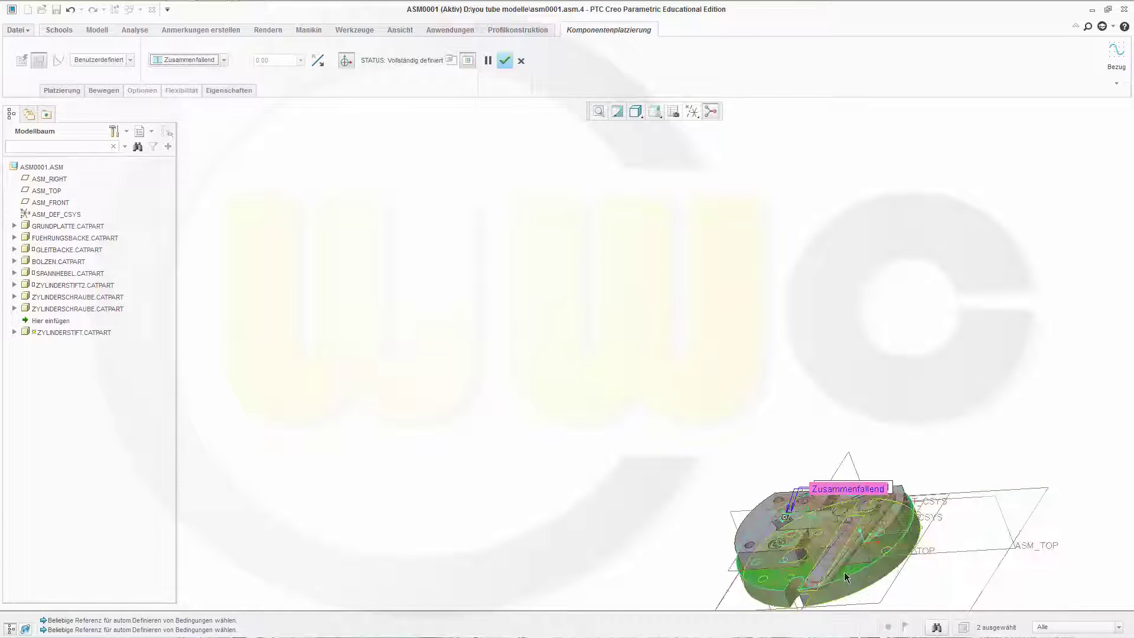
pyautogui.scroll(3, 844, 576)
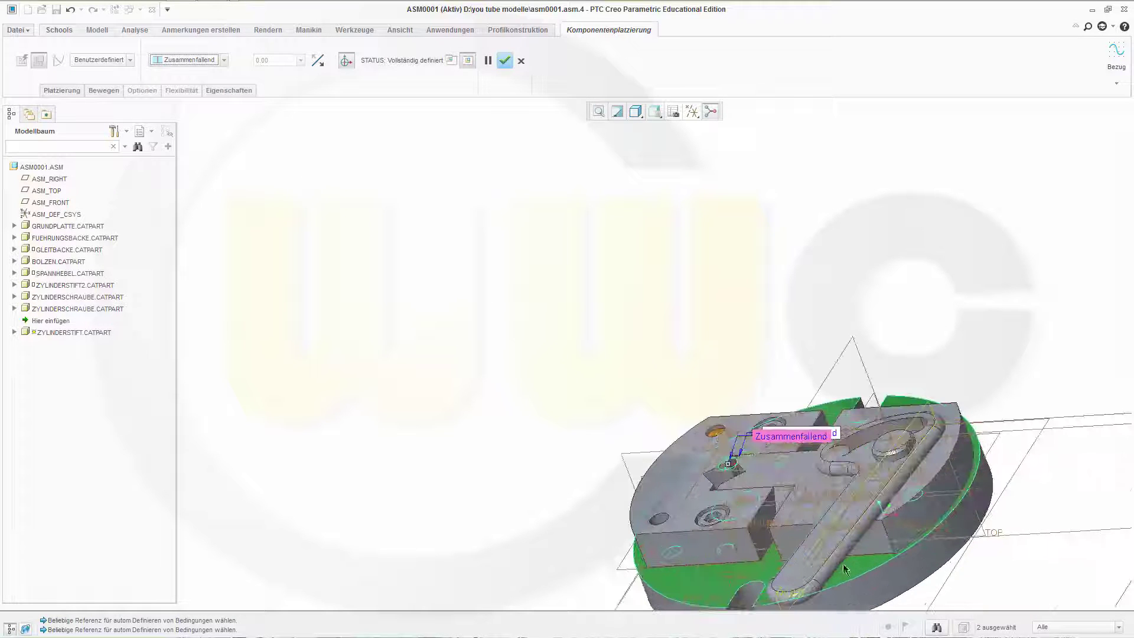
pyautogui.click(503, 61)
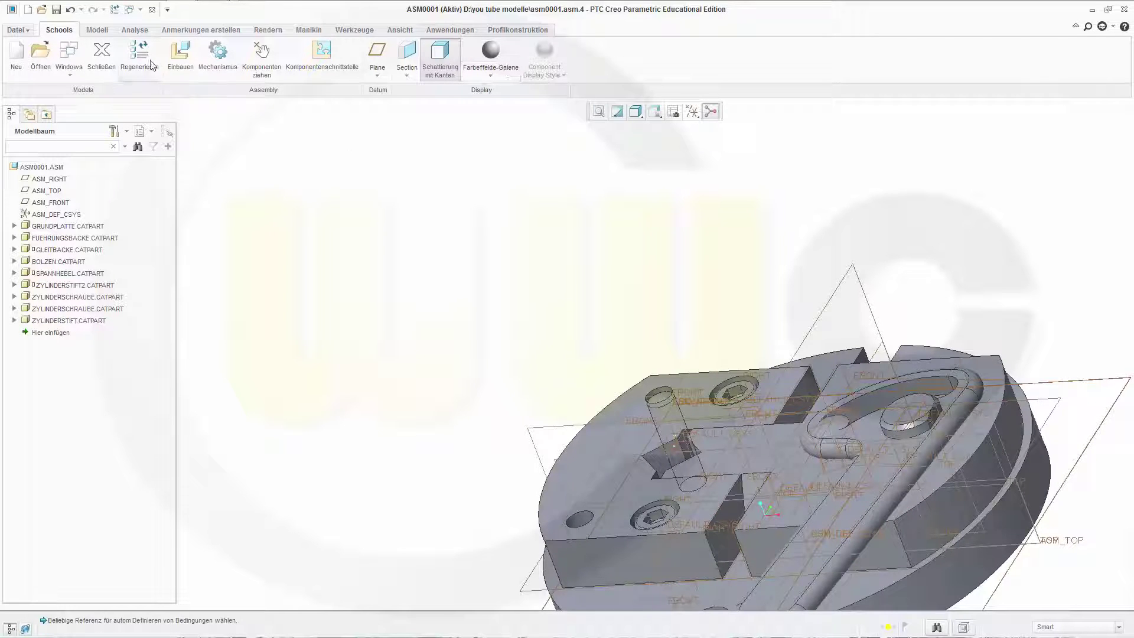
# - Insert another Zylinderstift.CATPart from D:\you tube modelle\Spannvorrichtung as a CATIA V5 part
pyautogui.click(176, 56)
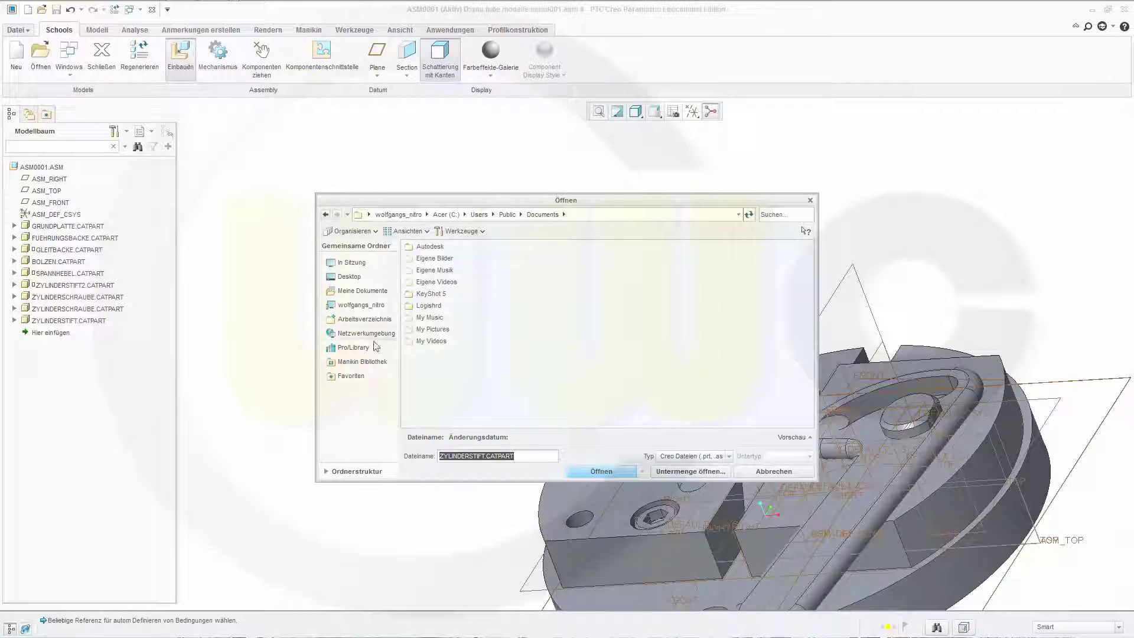
pyautogui.click(361, 305)
pyautogui.click(429, 259)
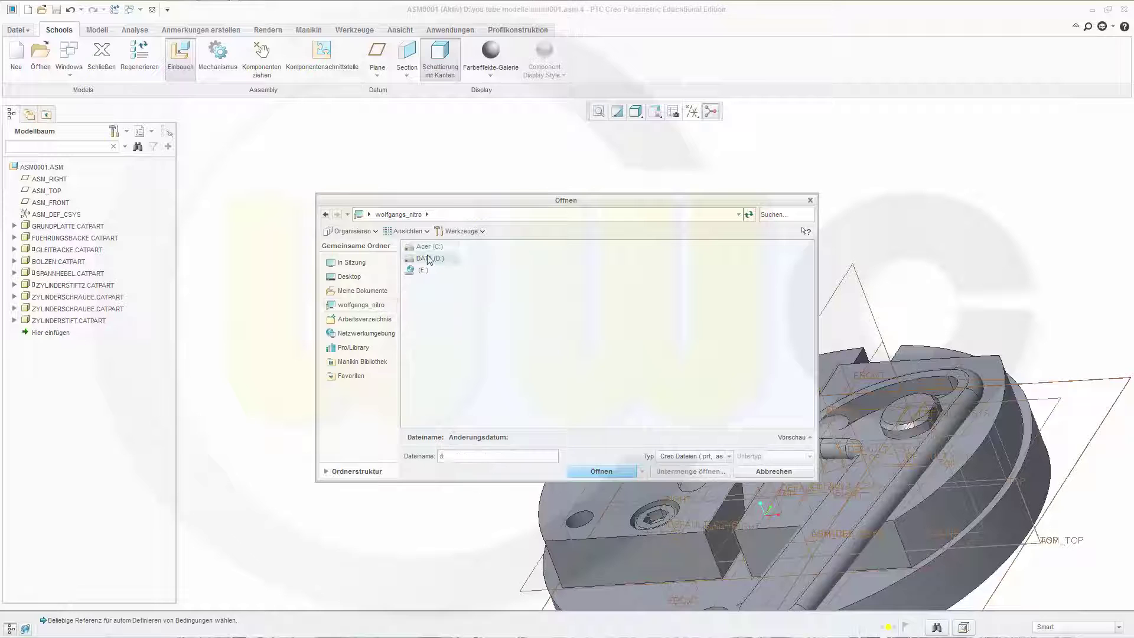
pyautogui.doubleClick(429, 259)
pyautogui.doubleClick(451, 331)
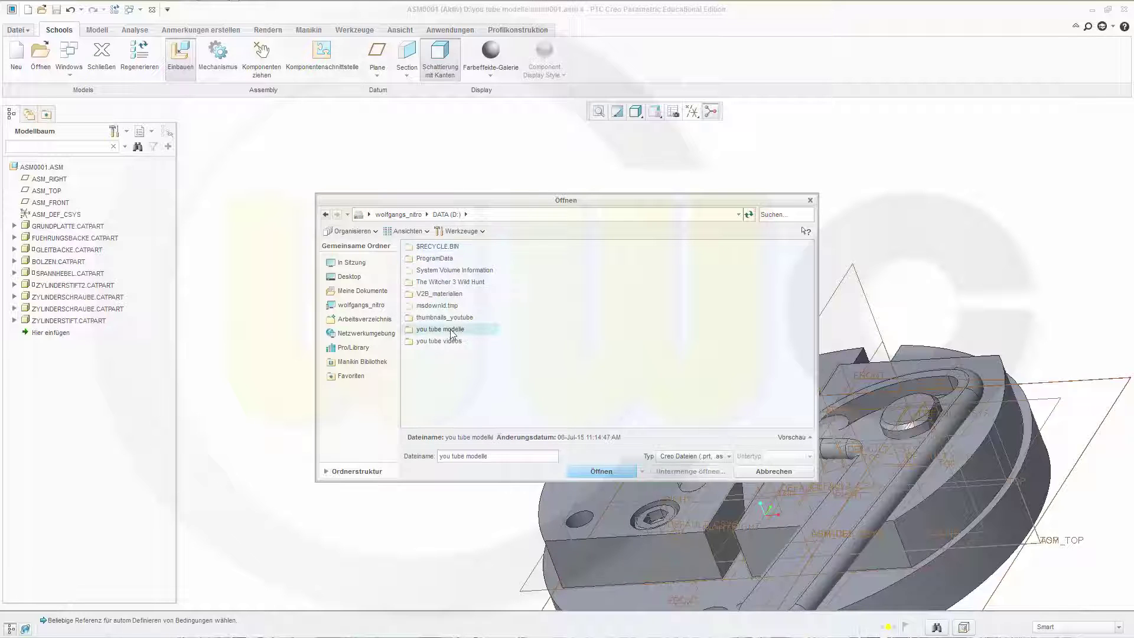
pyautogui.doubleClick(455, 260)
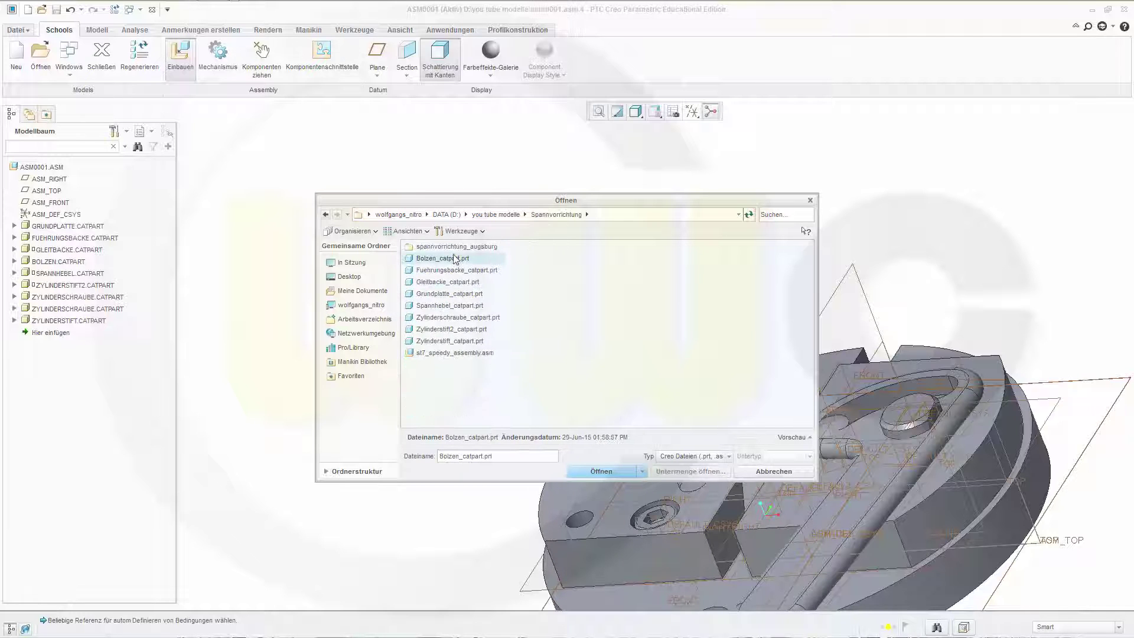
pyautogui.click(730, 456)
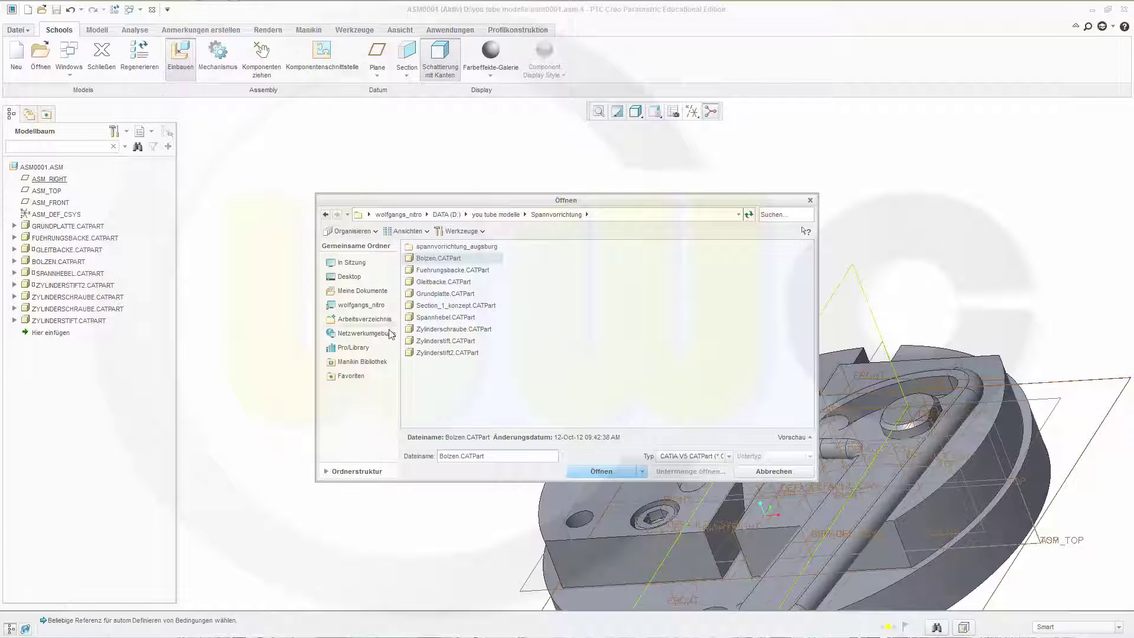
pyautogui.click(437, 340)
pyautogui.click(601, 471)
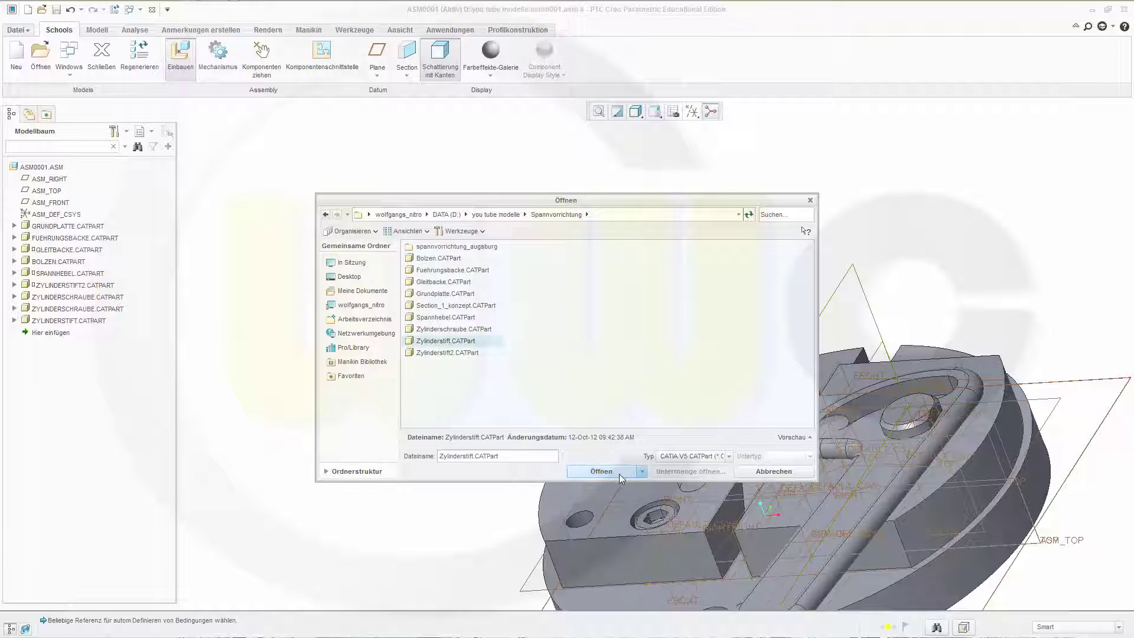
# - Align the second pin with a plate hole, set it flush with the top face, and confirm
pyautogui.click(582, 477)
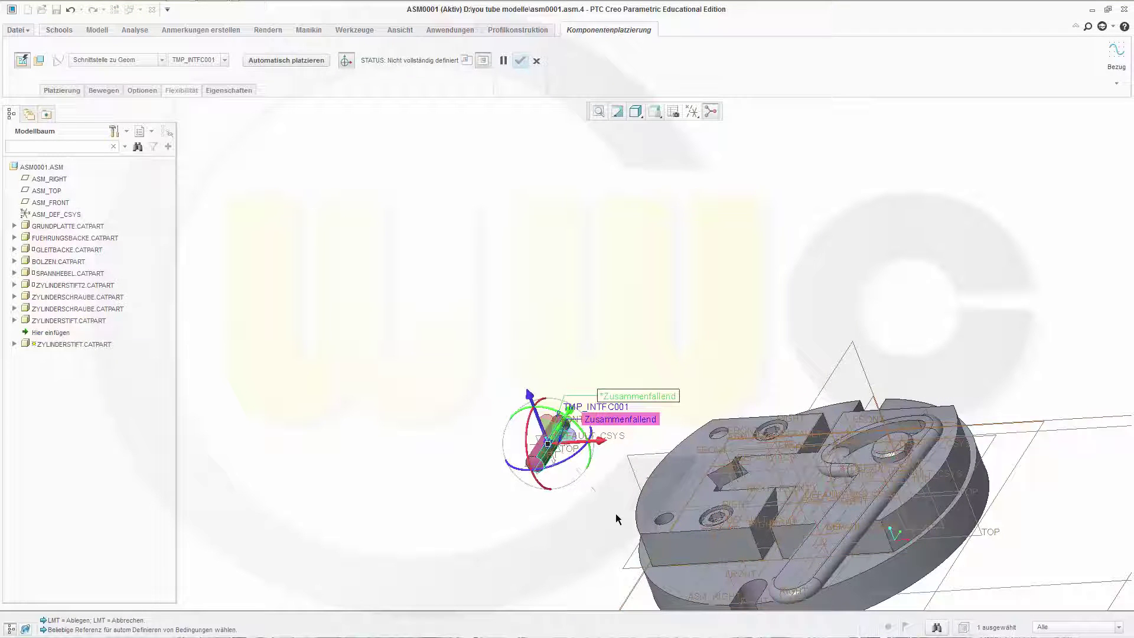
pyautogui.scroll(3, 615, 519)
pyautogui.click(712, 524)
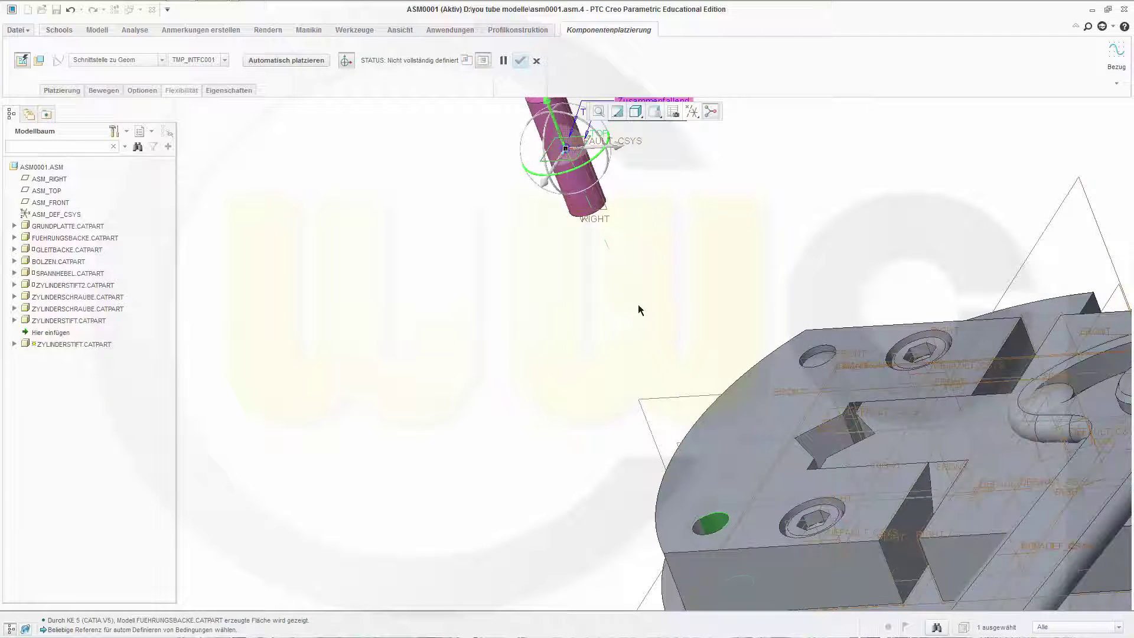
pyautogui.moveTo(637, 311); pyautogui.dragTo(663, 344, button='middle')
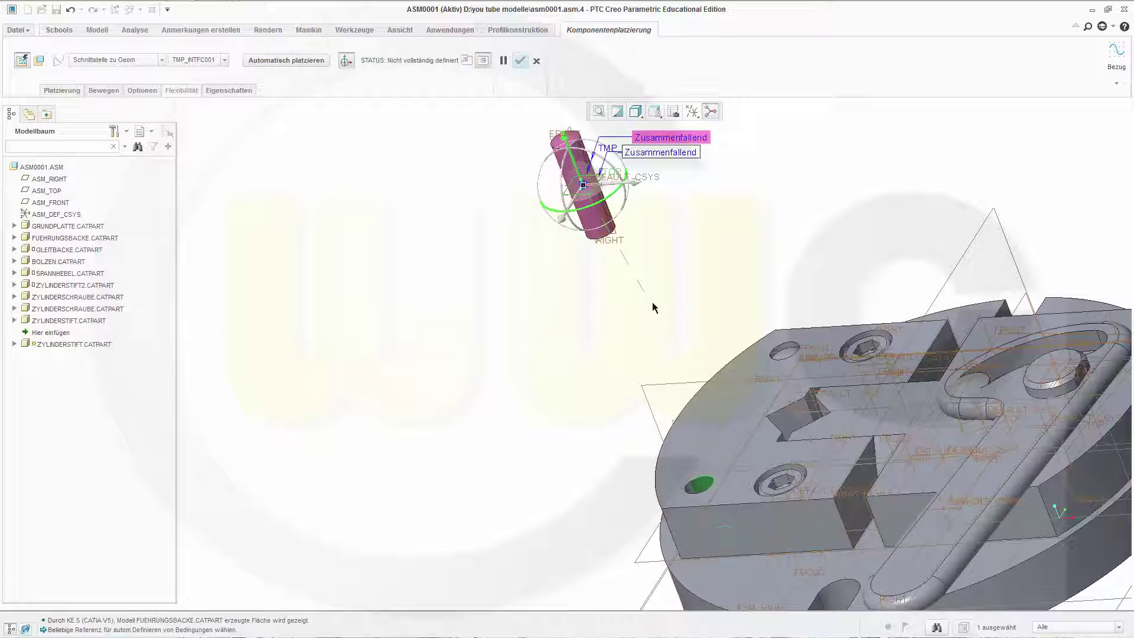
pyautogui.scroll(1, 630, 220)
pyautogui.scroll(-2, 649, 313)
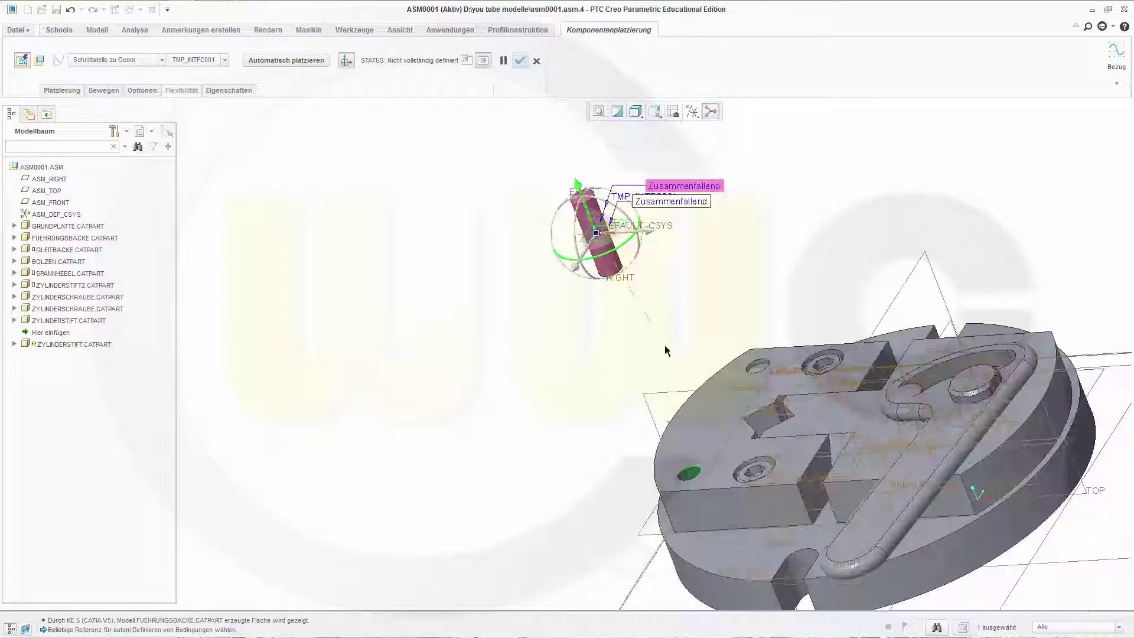
pyautogui.click(721, 553)
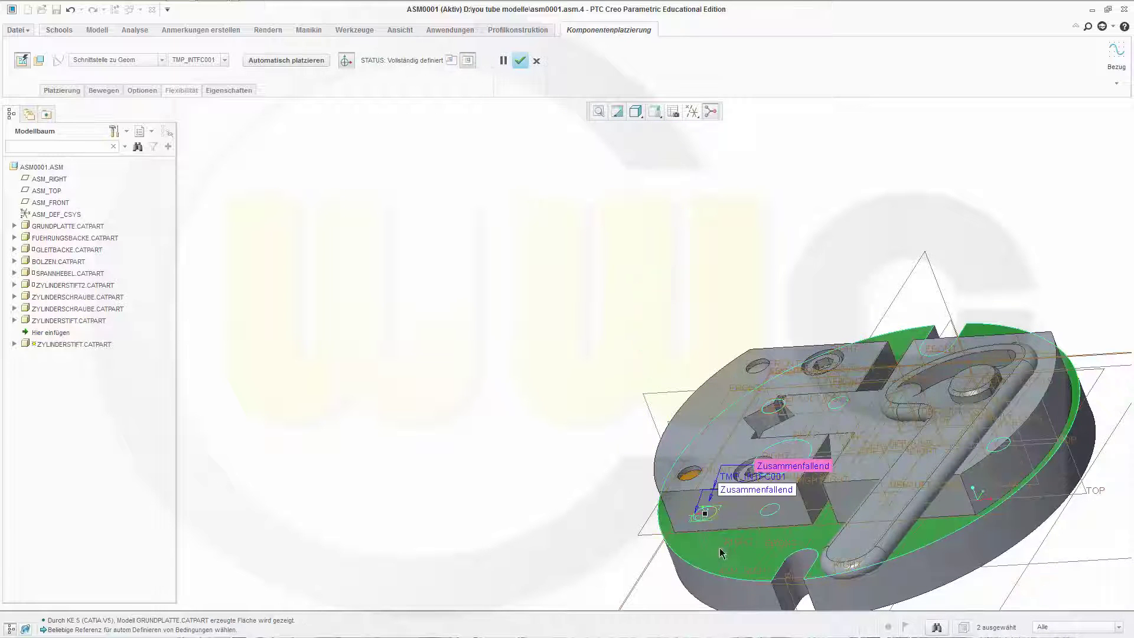
pyautogui.click(520, 60)
pyautogui.scroll(1, 777, 240)
pyautogui.scroll(-1, 856, 243)
pyautogui.scroll(1, 931, 246)
pyautogui.scroll(-1, 925, 382)
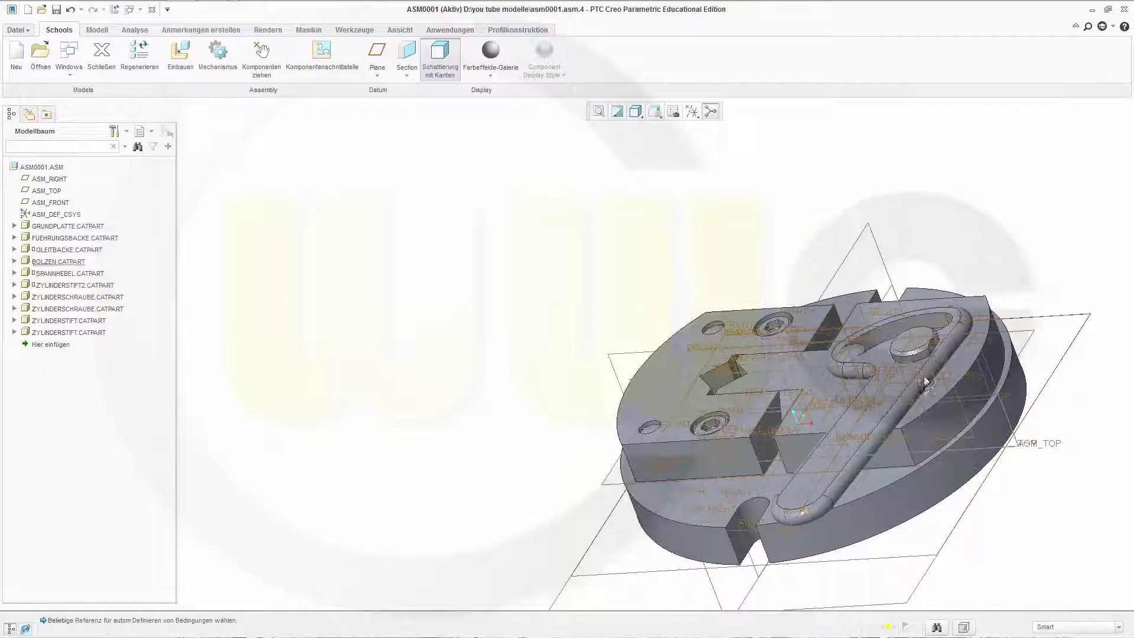
pyautogui.moveTo(891, 415); pyautogui.dragTo(941, 434, button='middle')
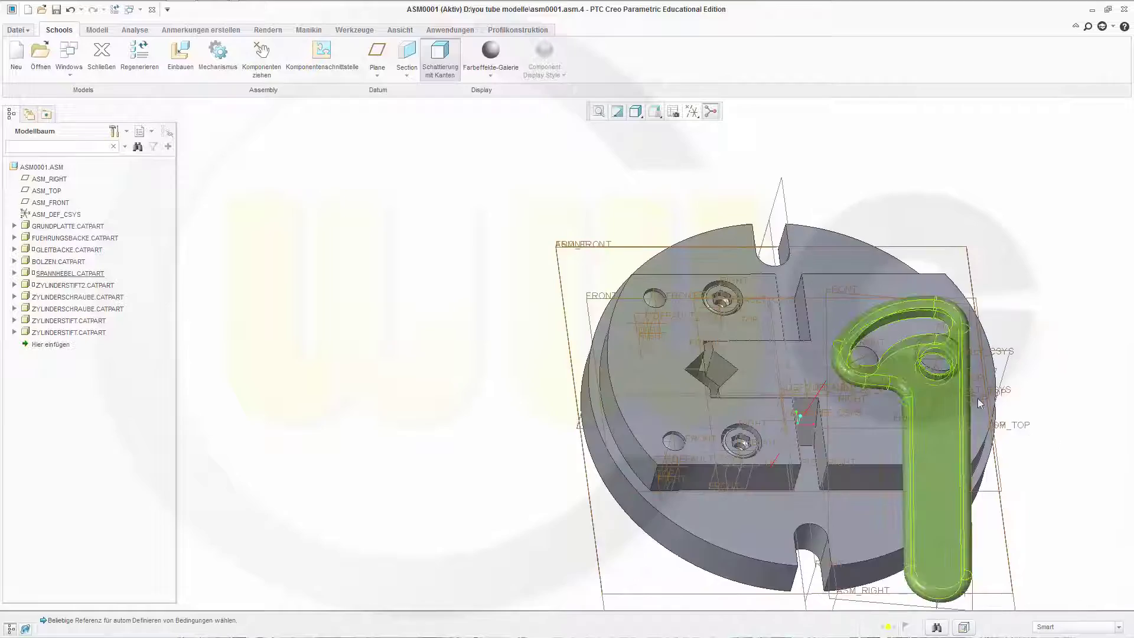
pyautogui.scroll(1, 976, 398)
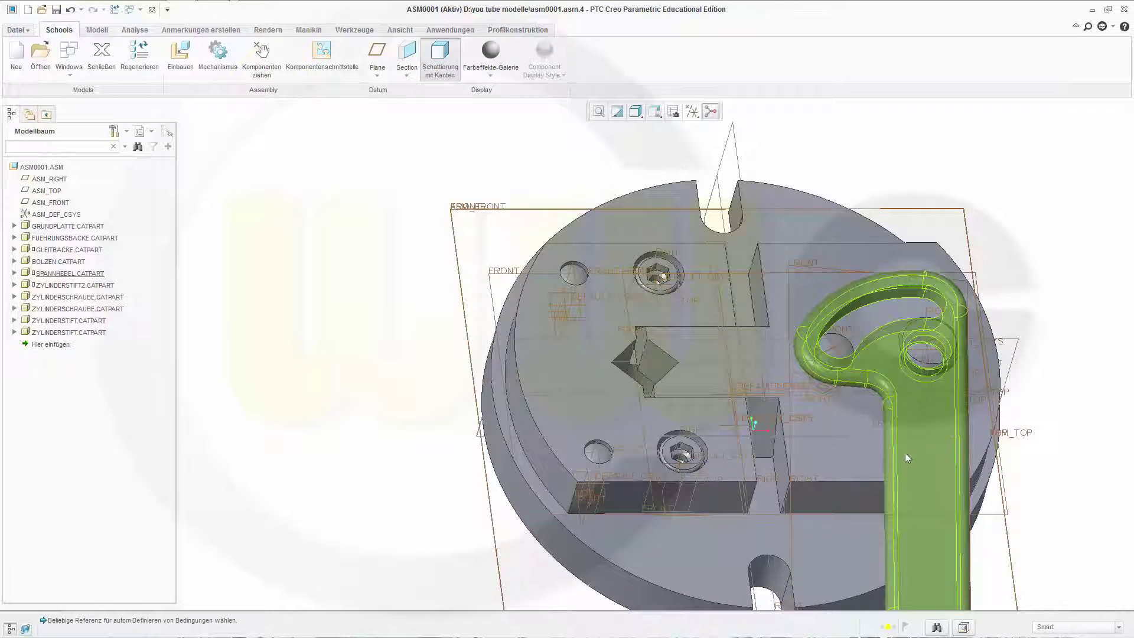
pyautogui.moveTo(863, 463); pyautogui.dragTo(695, 377, button='middle')
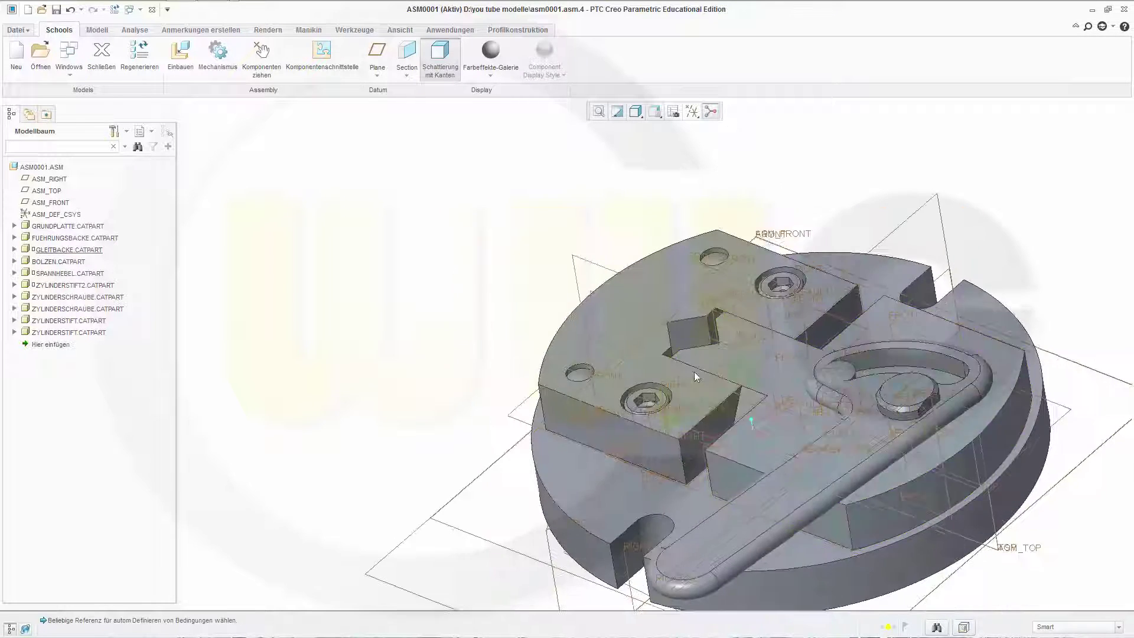
pyautogui.scroll(1, 930, 453)
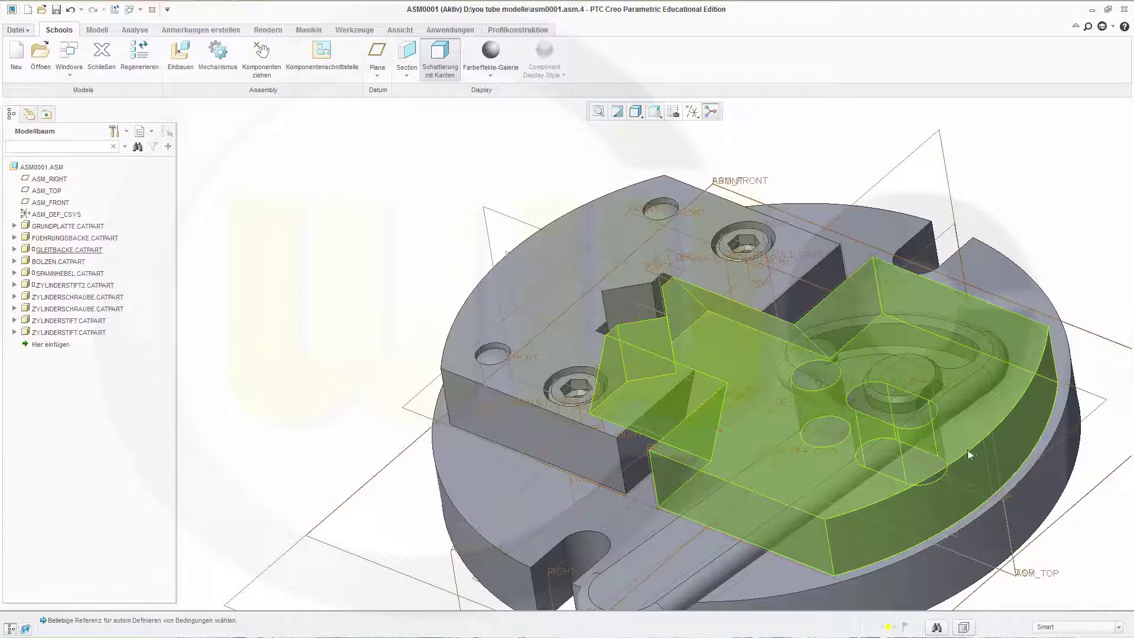
pyautogui.scroll(-2, 968, 454)
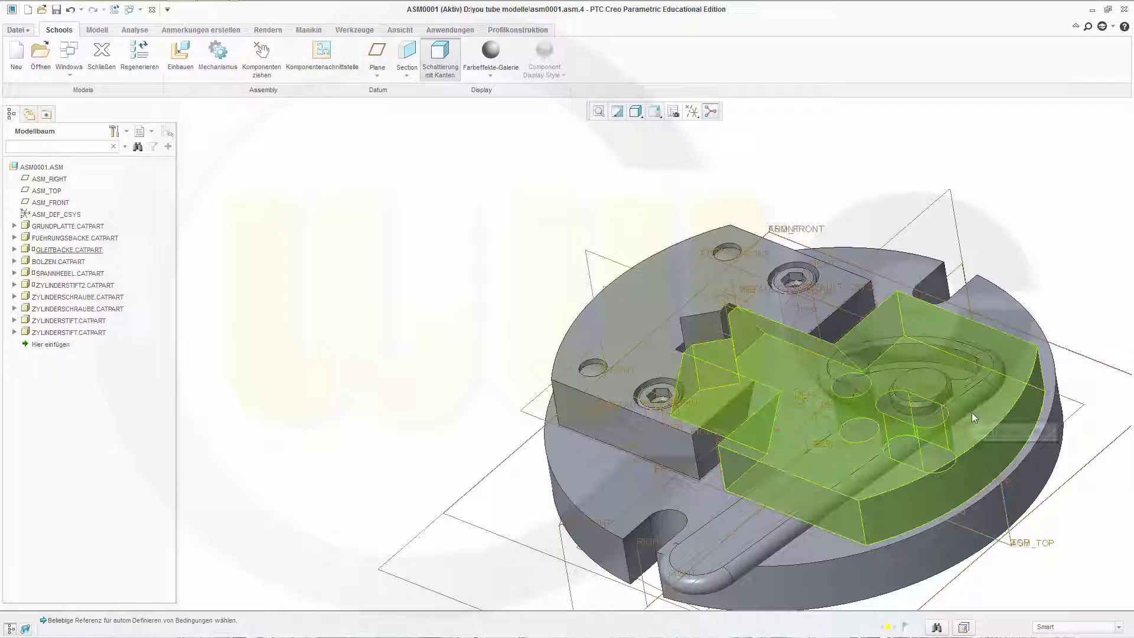